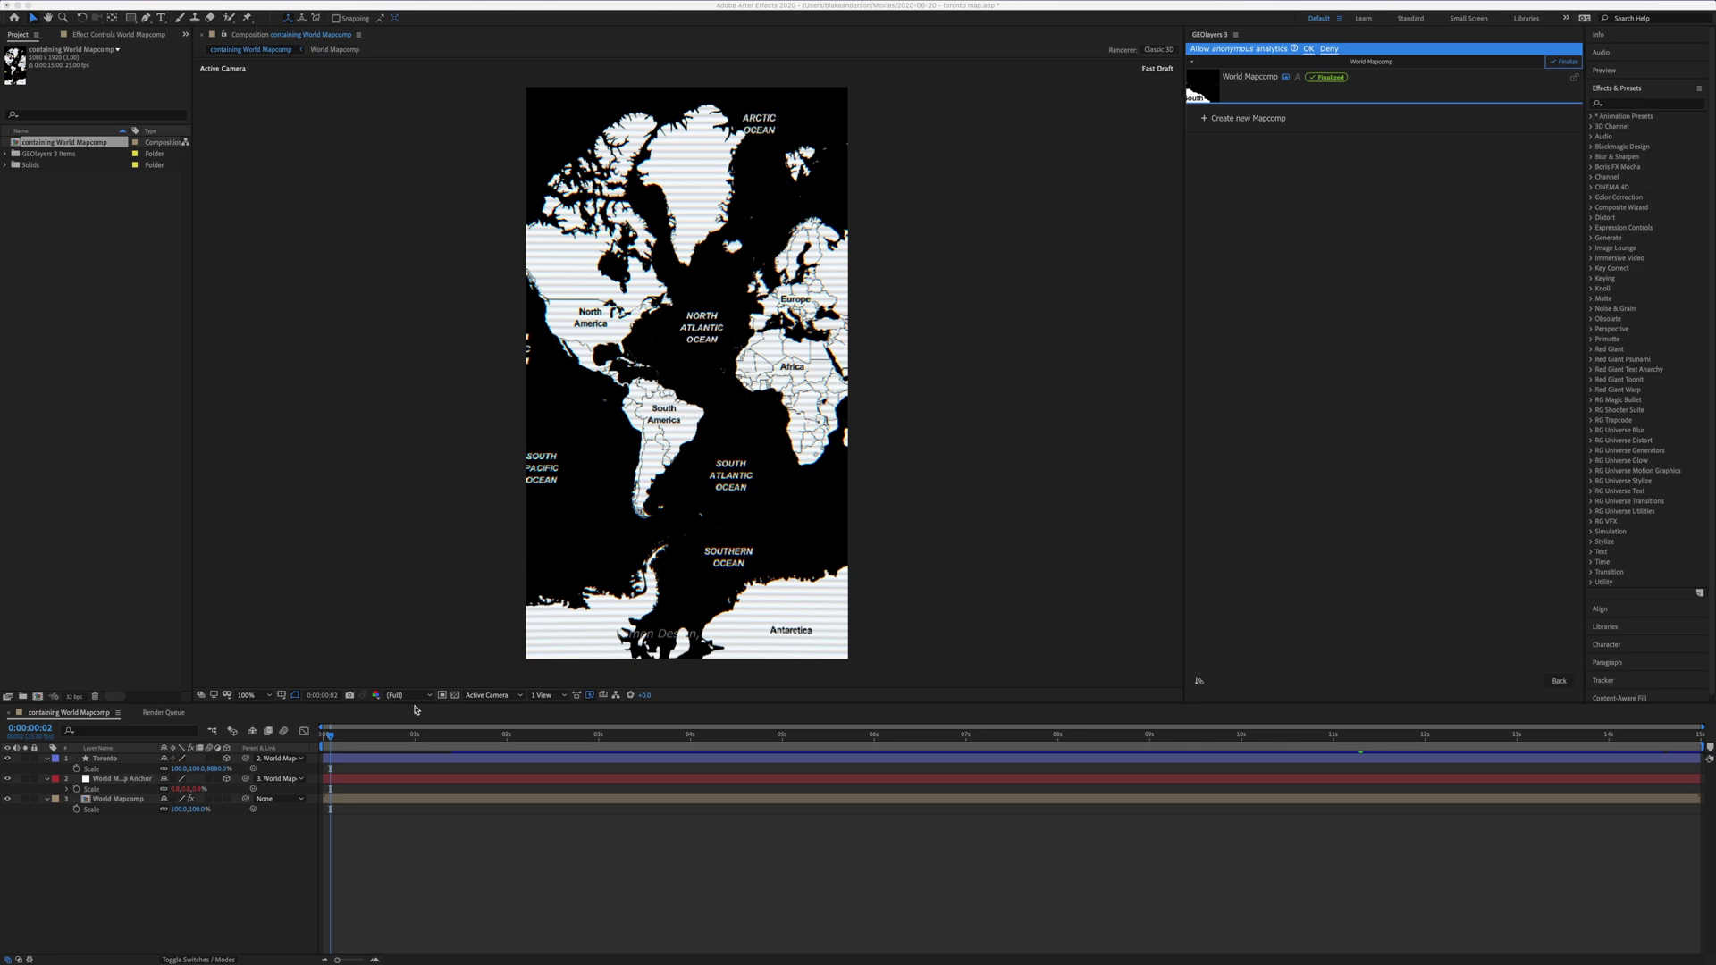
# - Preview the existing world-to-Toronto map animation from its start to about 4:19
pyautogui.click(334, 738)
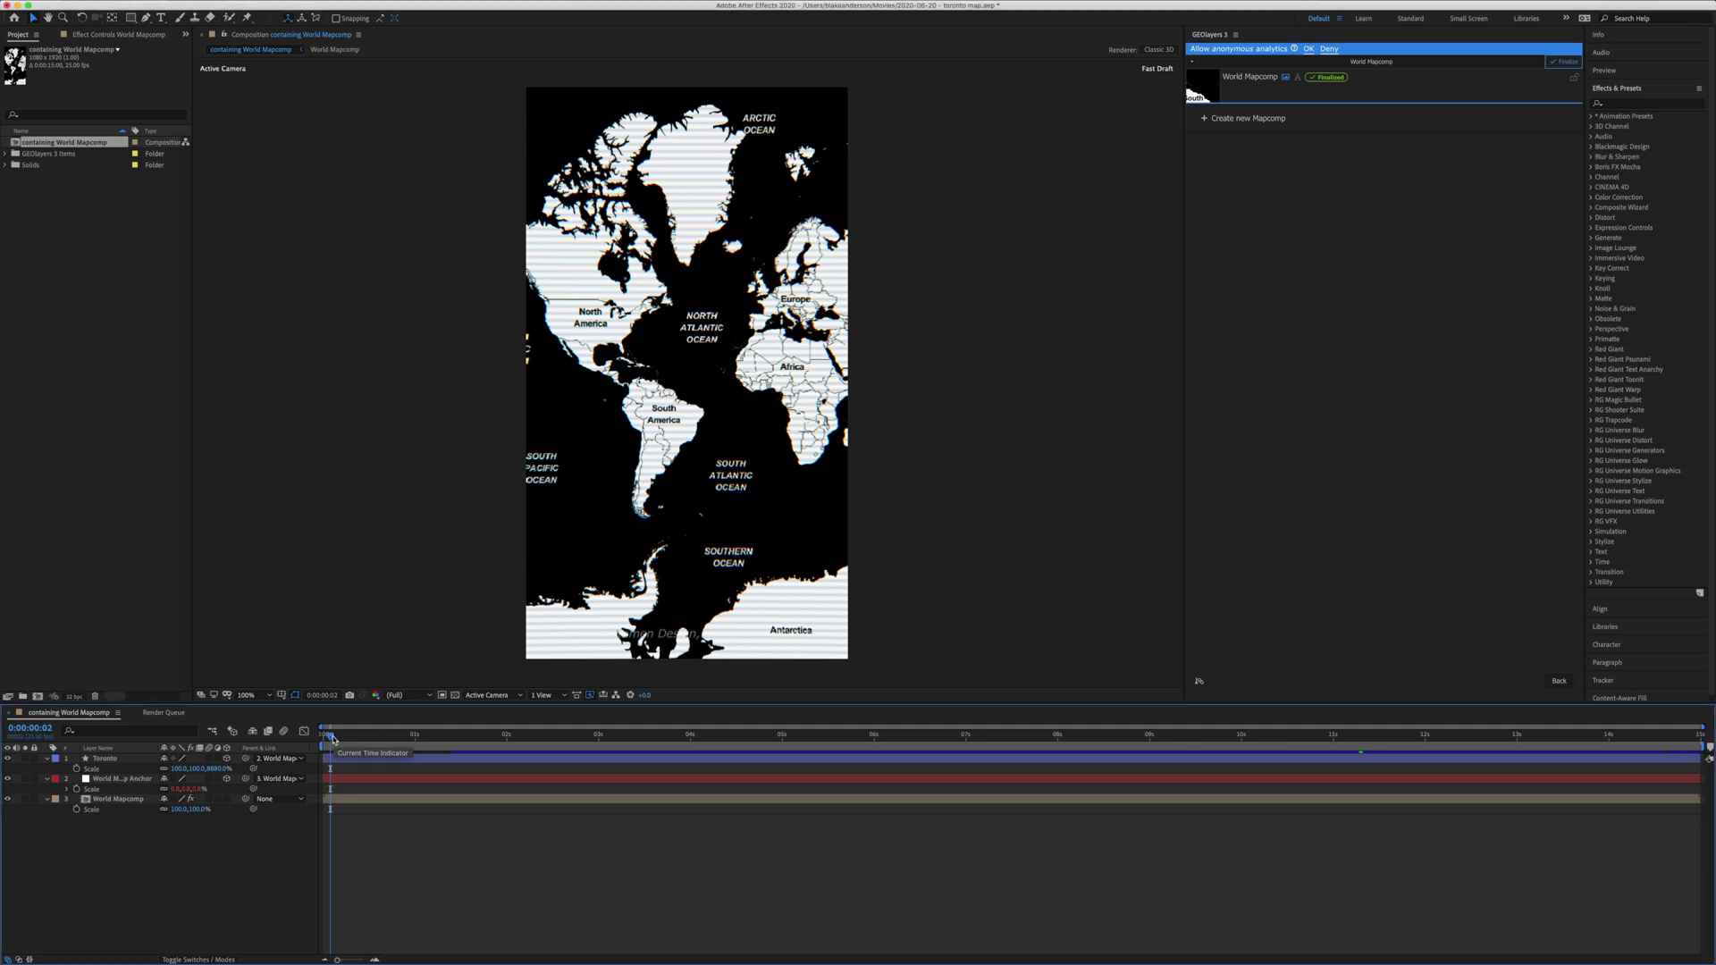
pyautogui.click(488, 737)
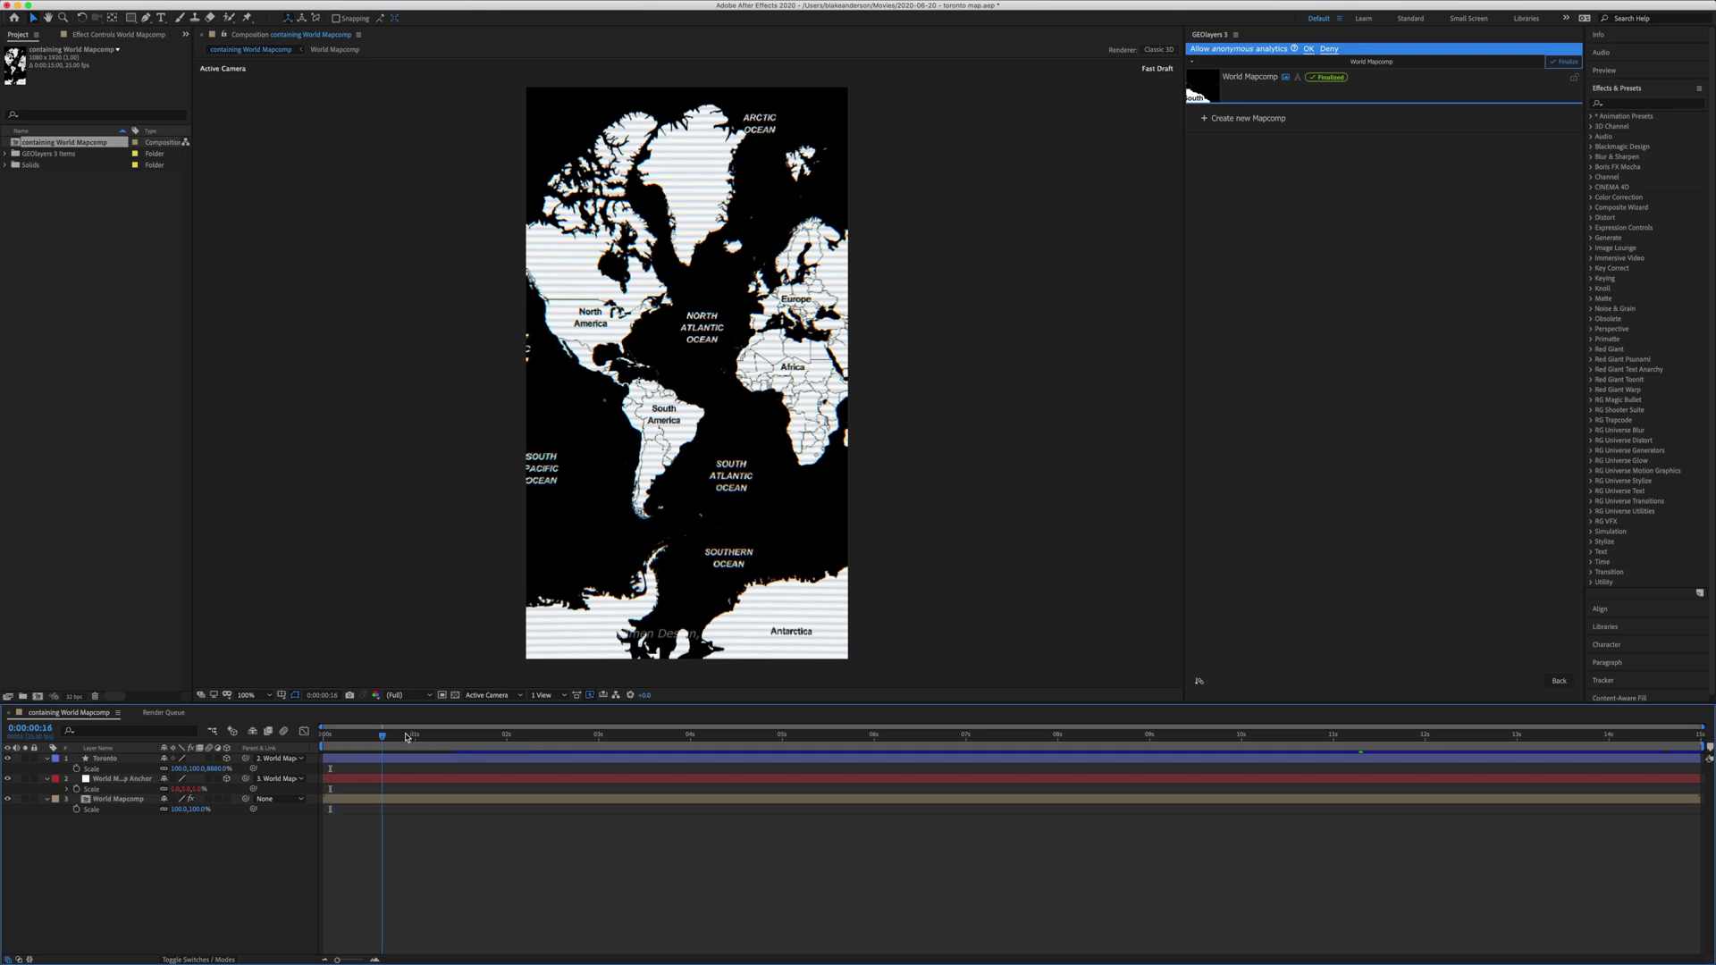
pyautogui.moveTo(489, 737); pyautogui.dragTo(753, 735)
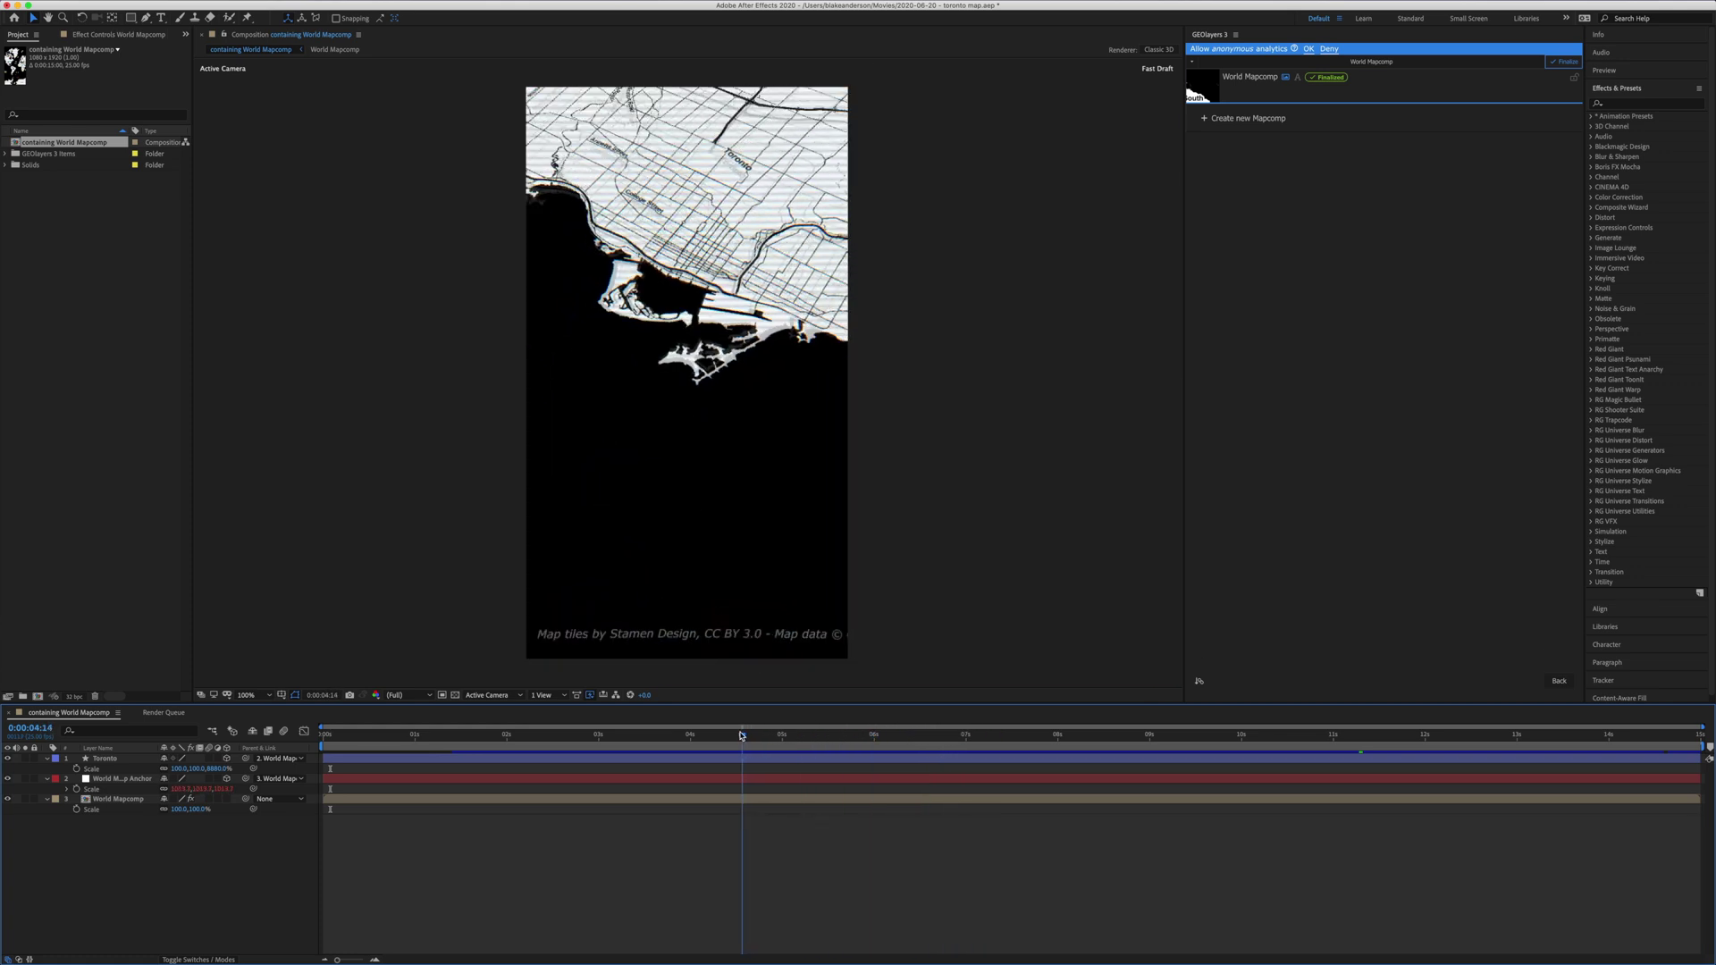
pyautogui.moveTo(753, 735); pyautogui.dragTo(759, 734)
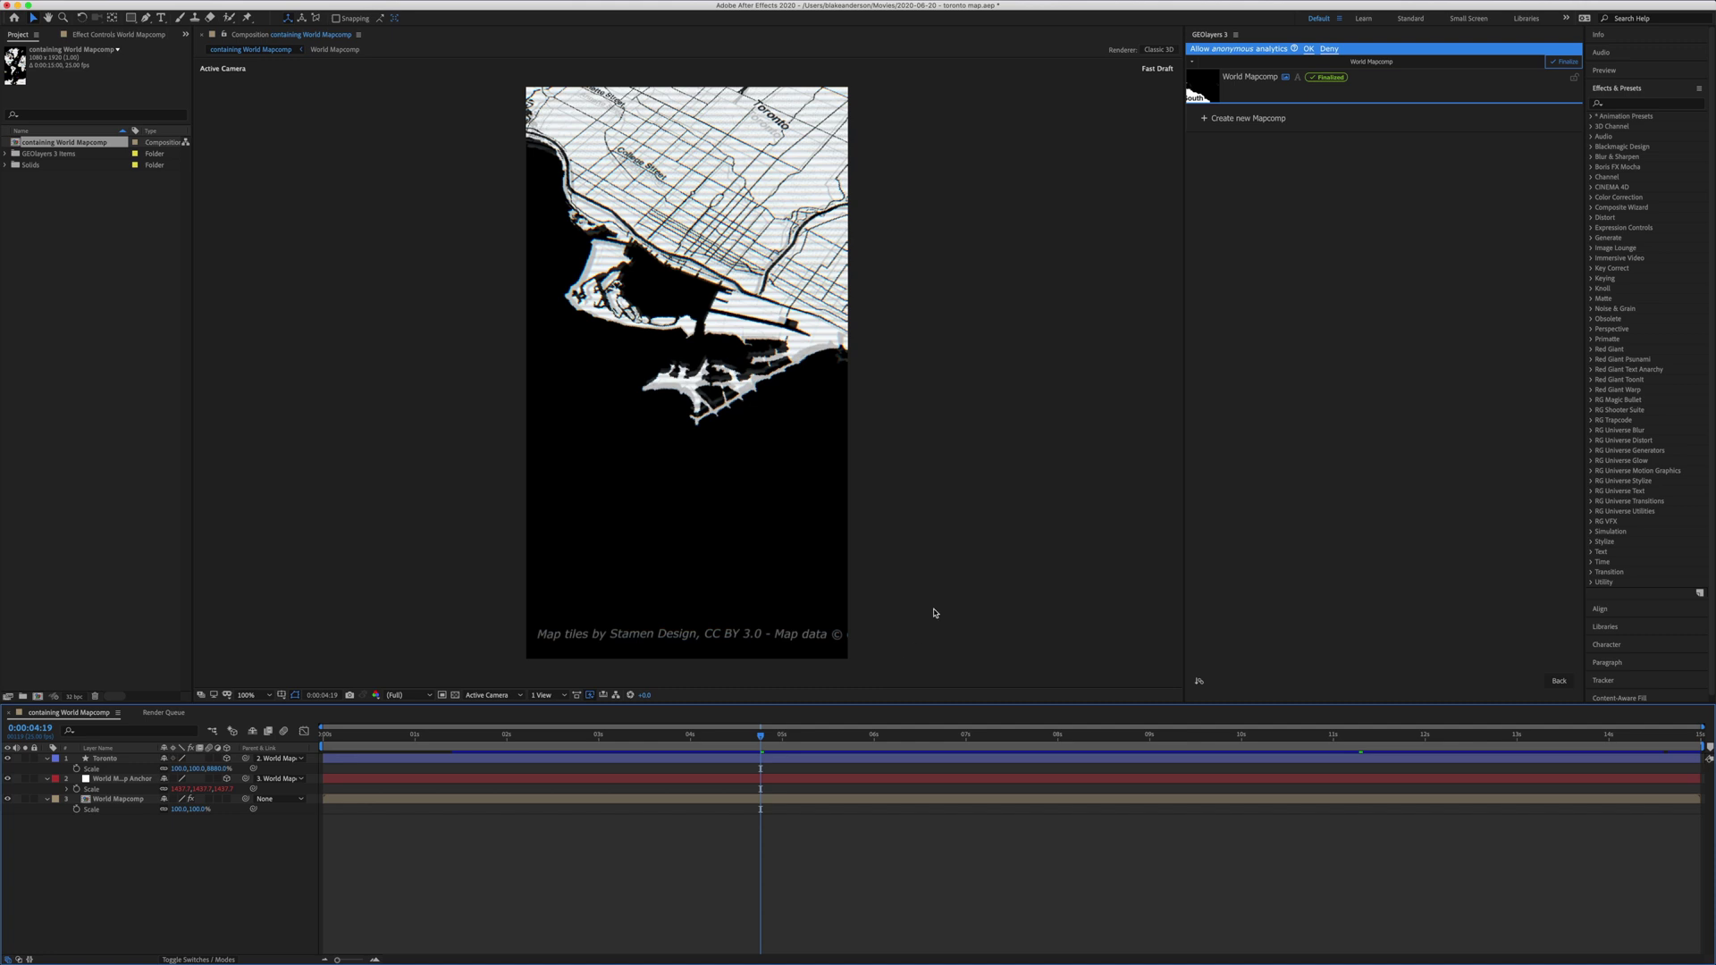
# - Start a new GEOlayers mapcomp with a size of 1080 x 1920 px and a frame rate of 24 fps
pyautogui.click(1227, 120)
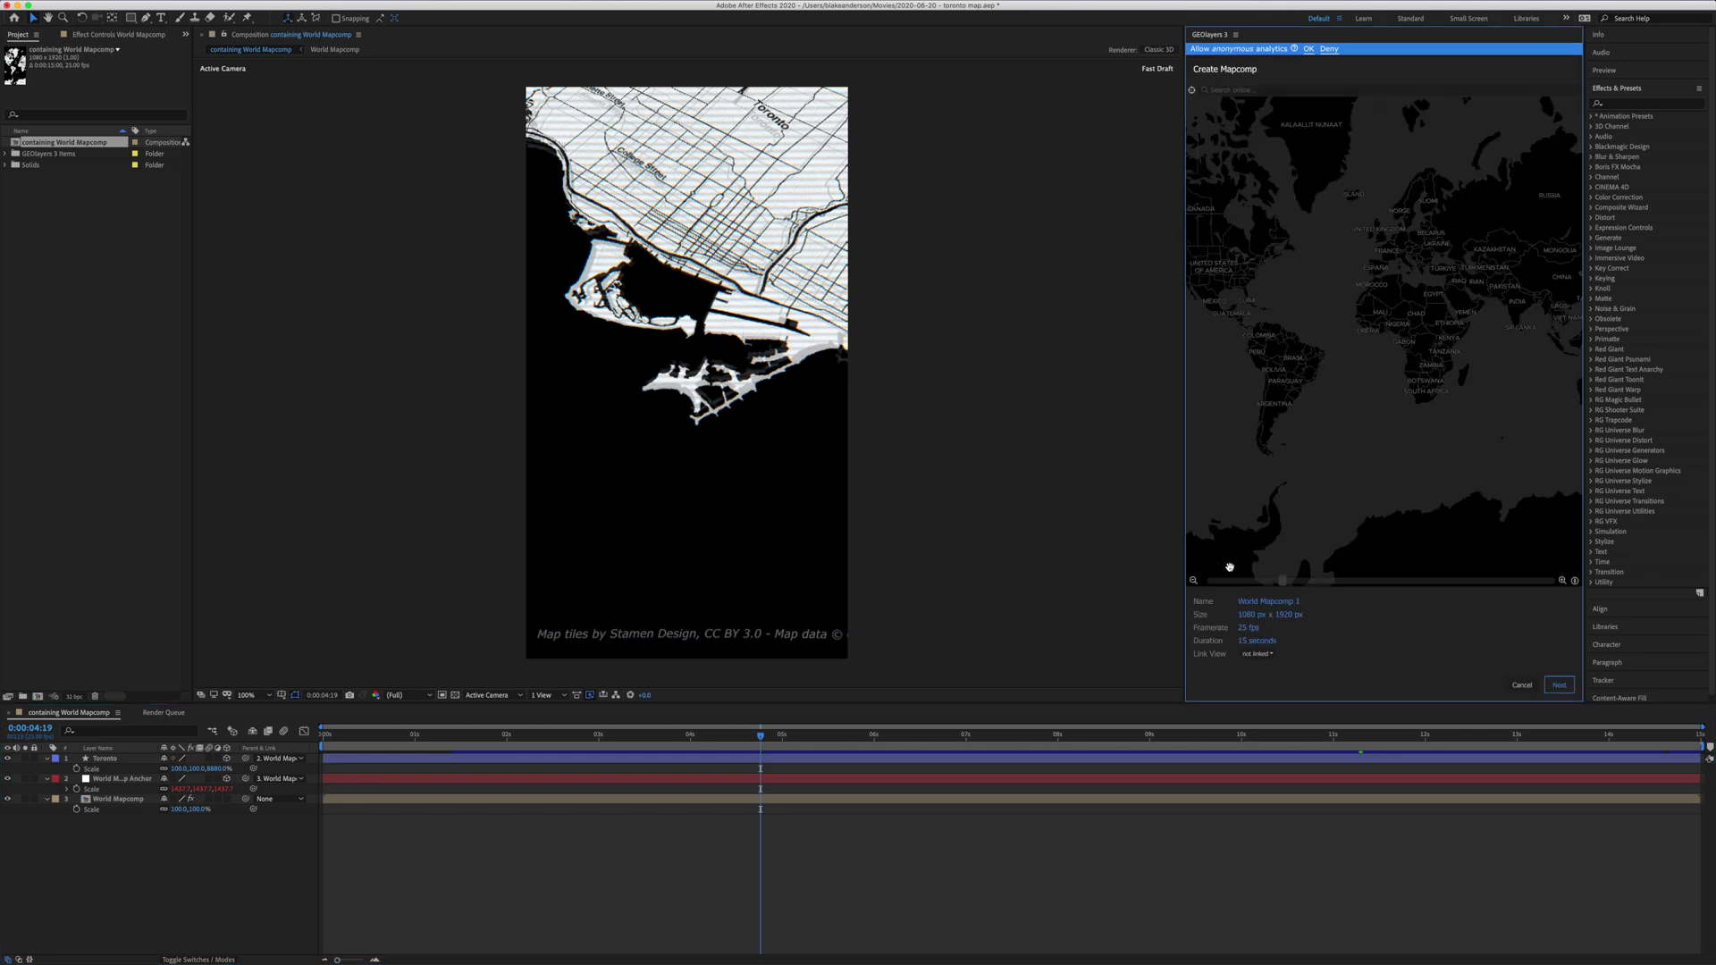
pyautogui.click(1249, 615)
pyautogui.write('1')
pyautogui.press('Tab')
pyautogui.write('1')
pyautogui.click(1245, 627)
pyautogui.write('24')
pyautogui.press('Return')
pyautogui.click(1559, 686)
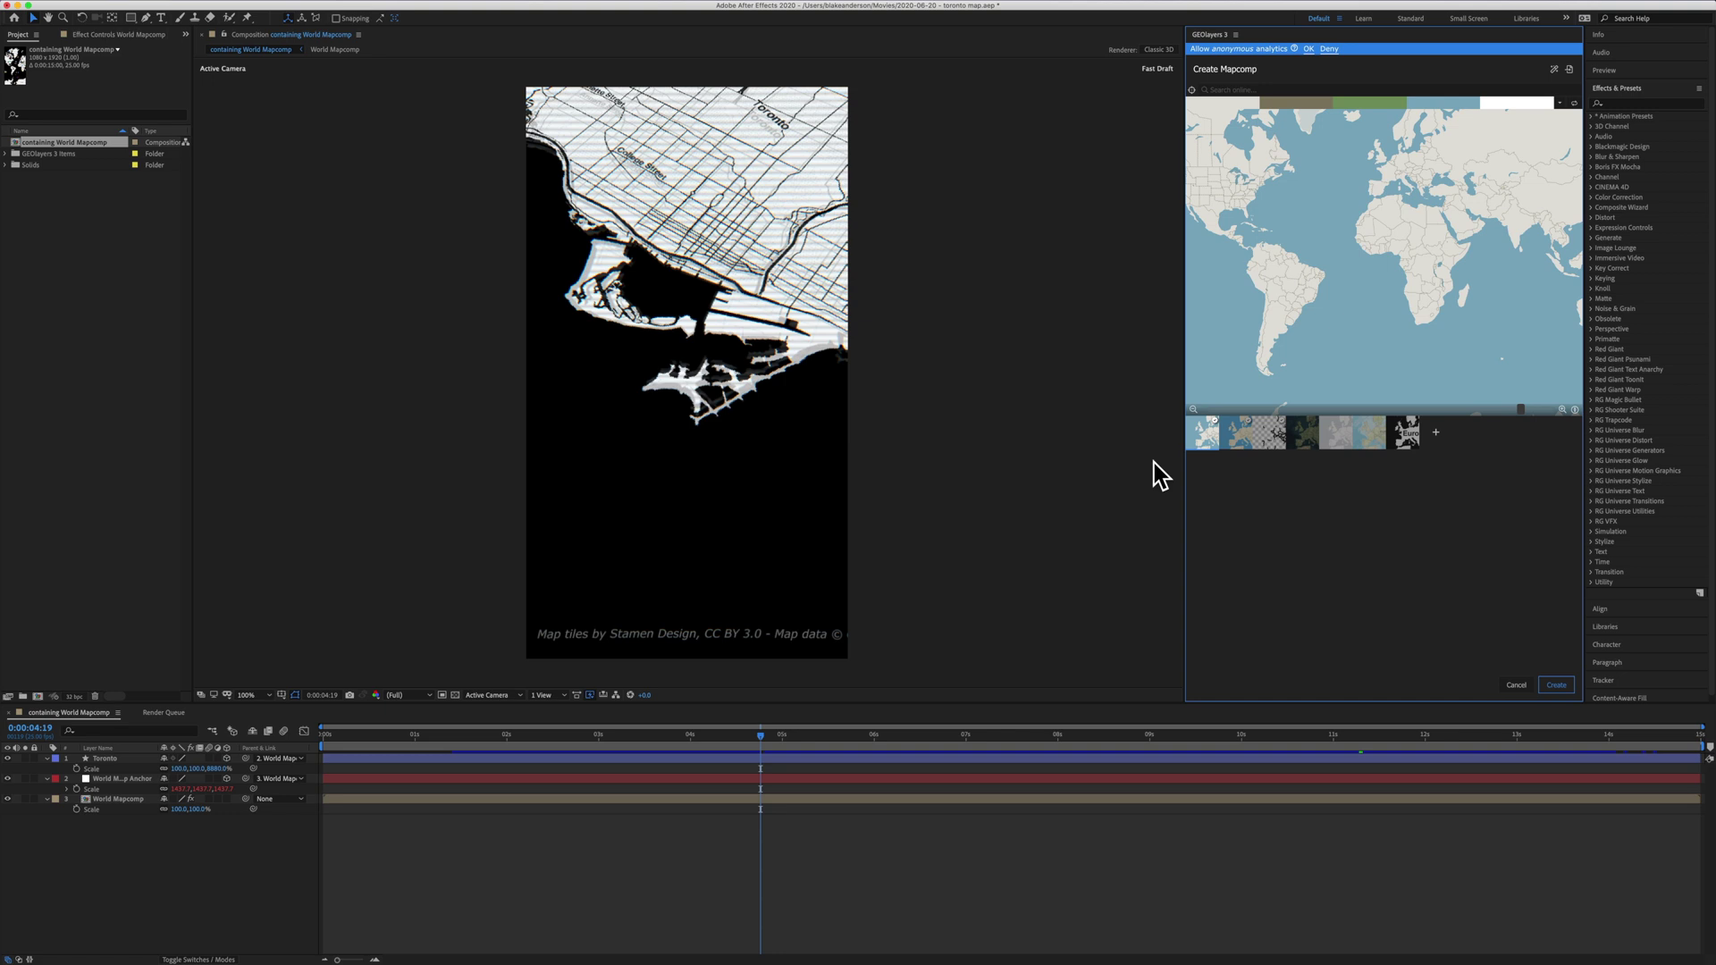
# - Choose the black-and-white Toner style, find the city of Toronto in Ontario, Canada, and create the mapcomp there
pyautogui.click(1412, 444)
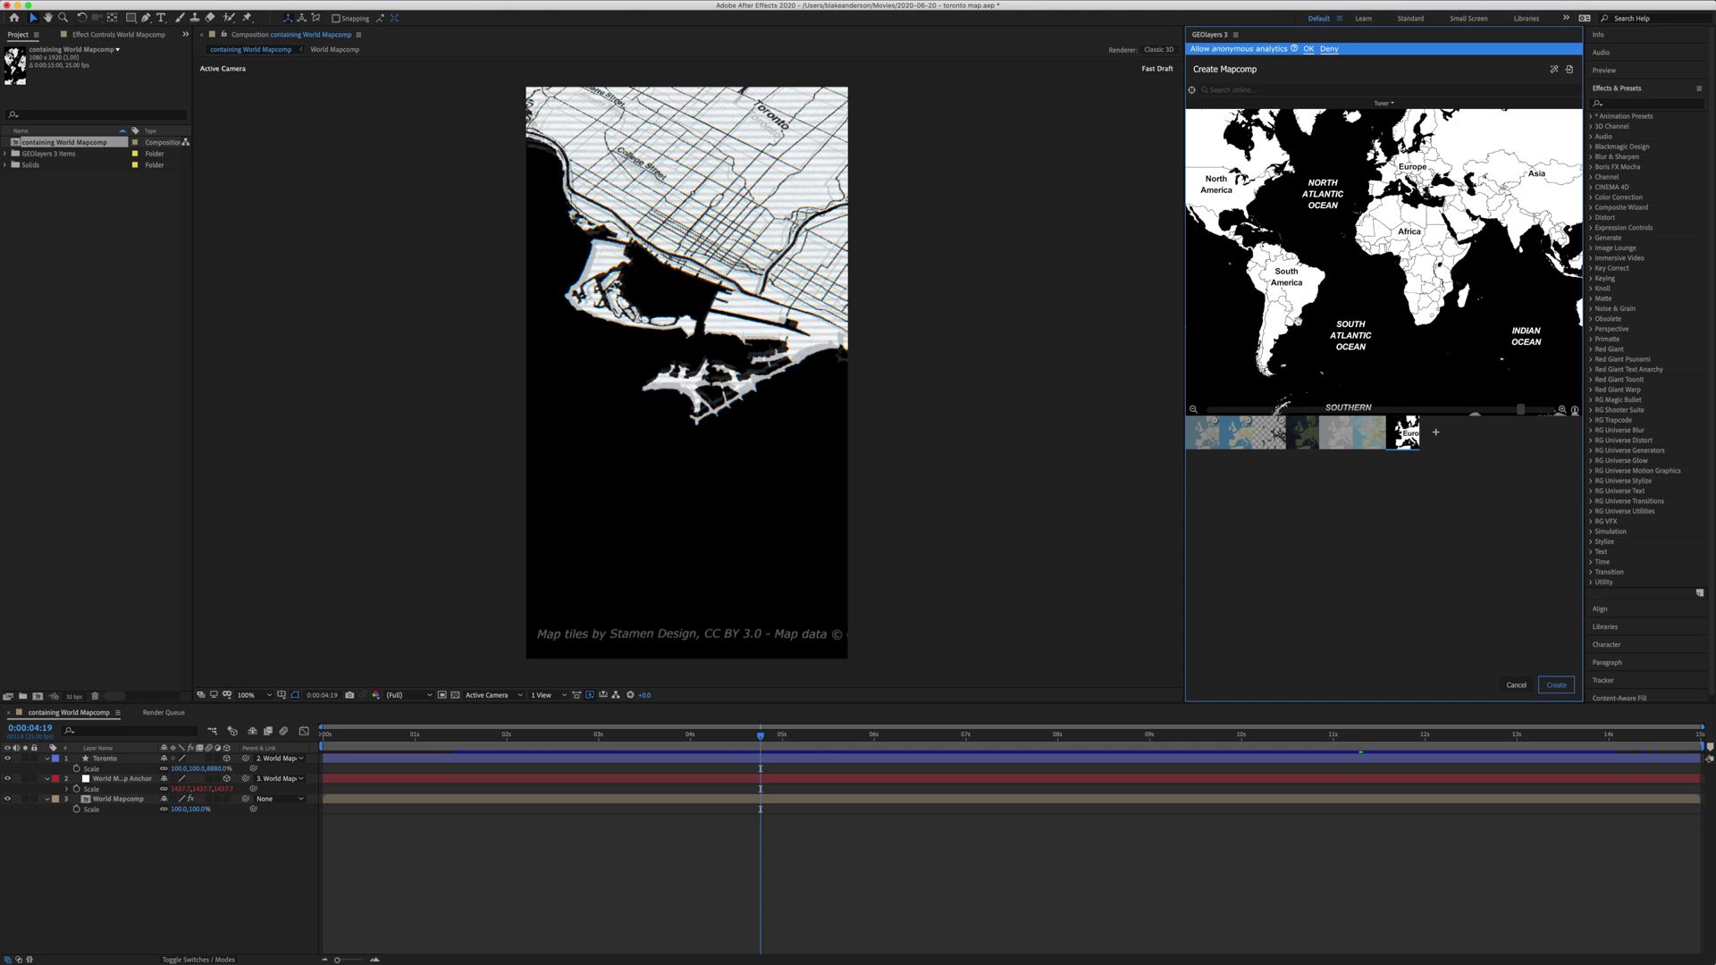
pyautogui.click(1231, 91)
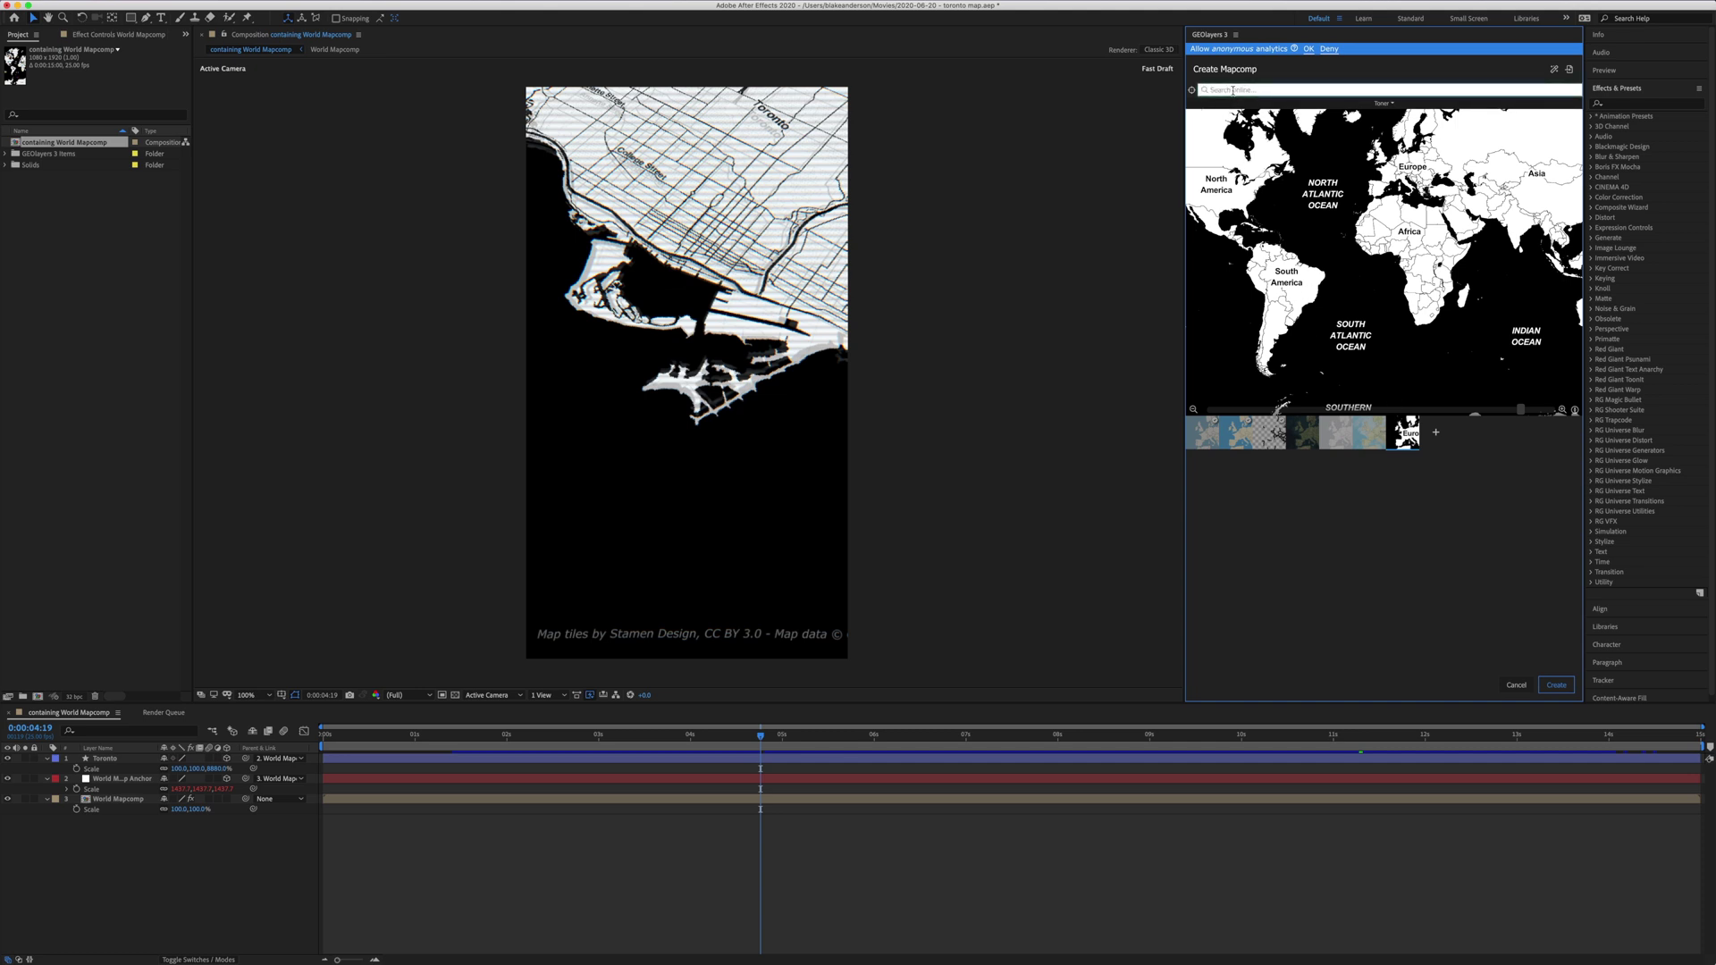
pyautogui.write('Toronto')
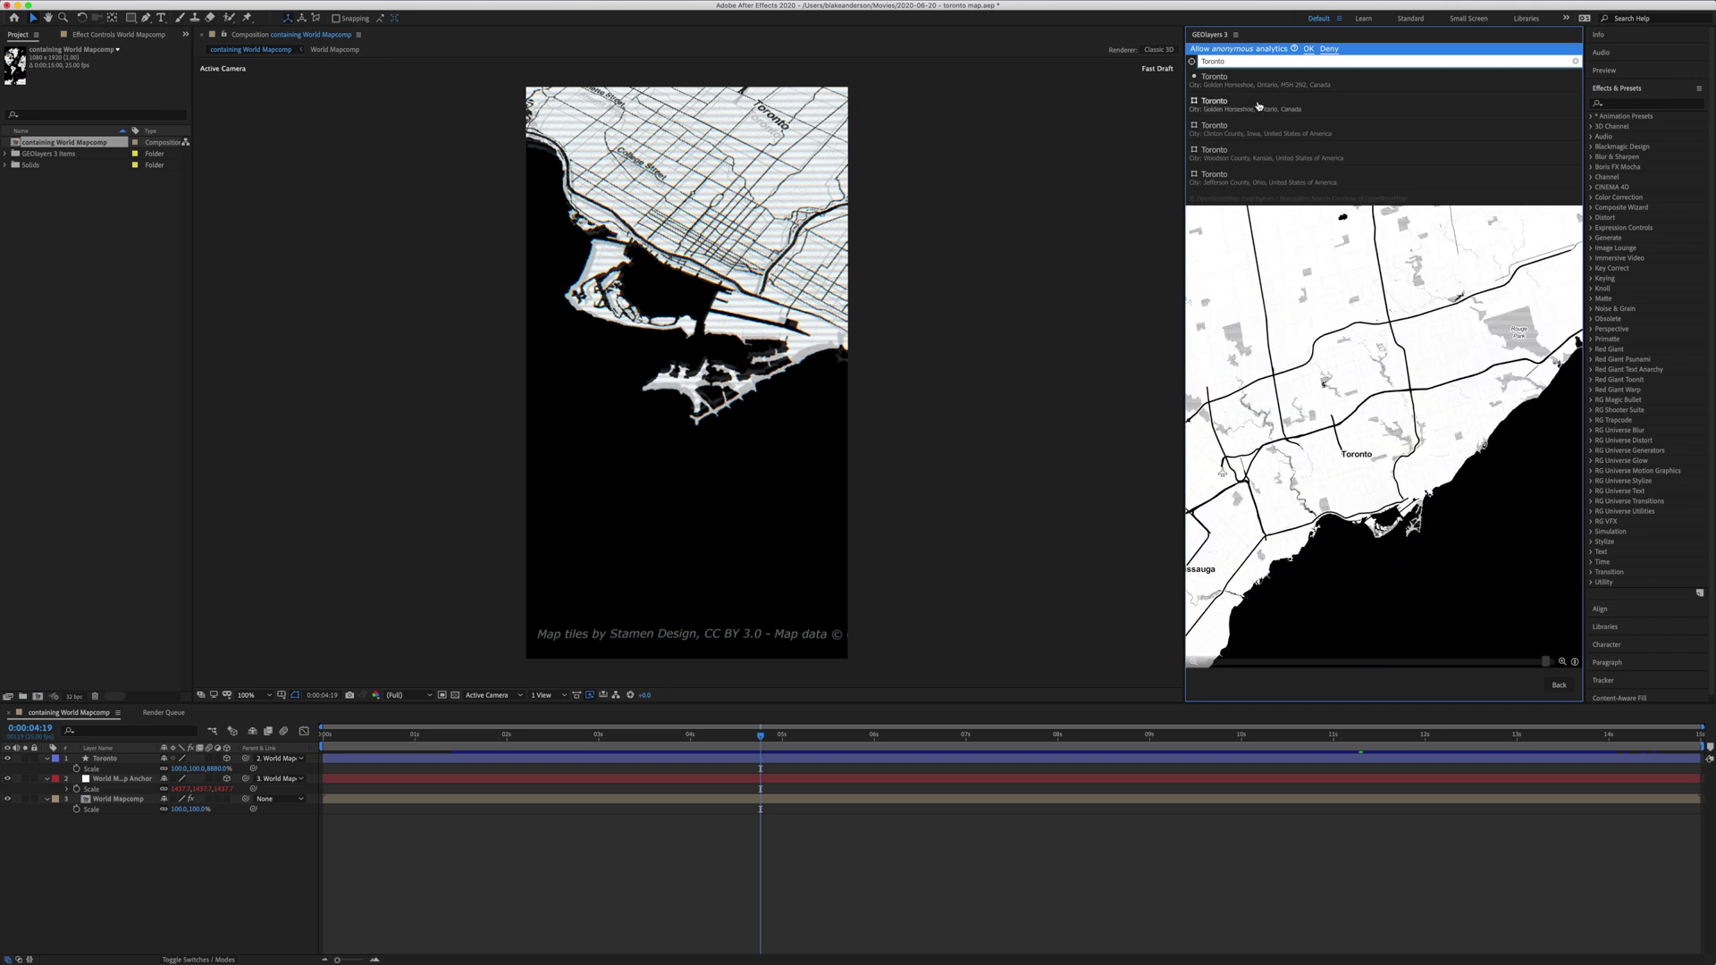
pyautogui.click(1257, 105)
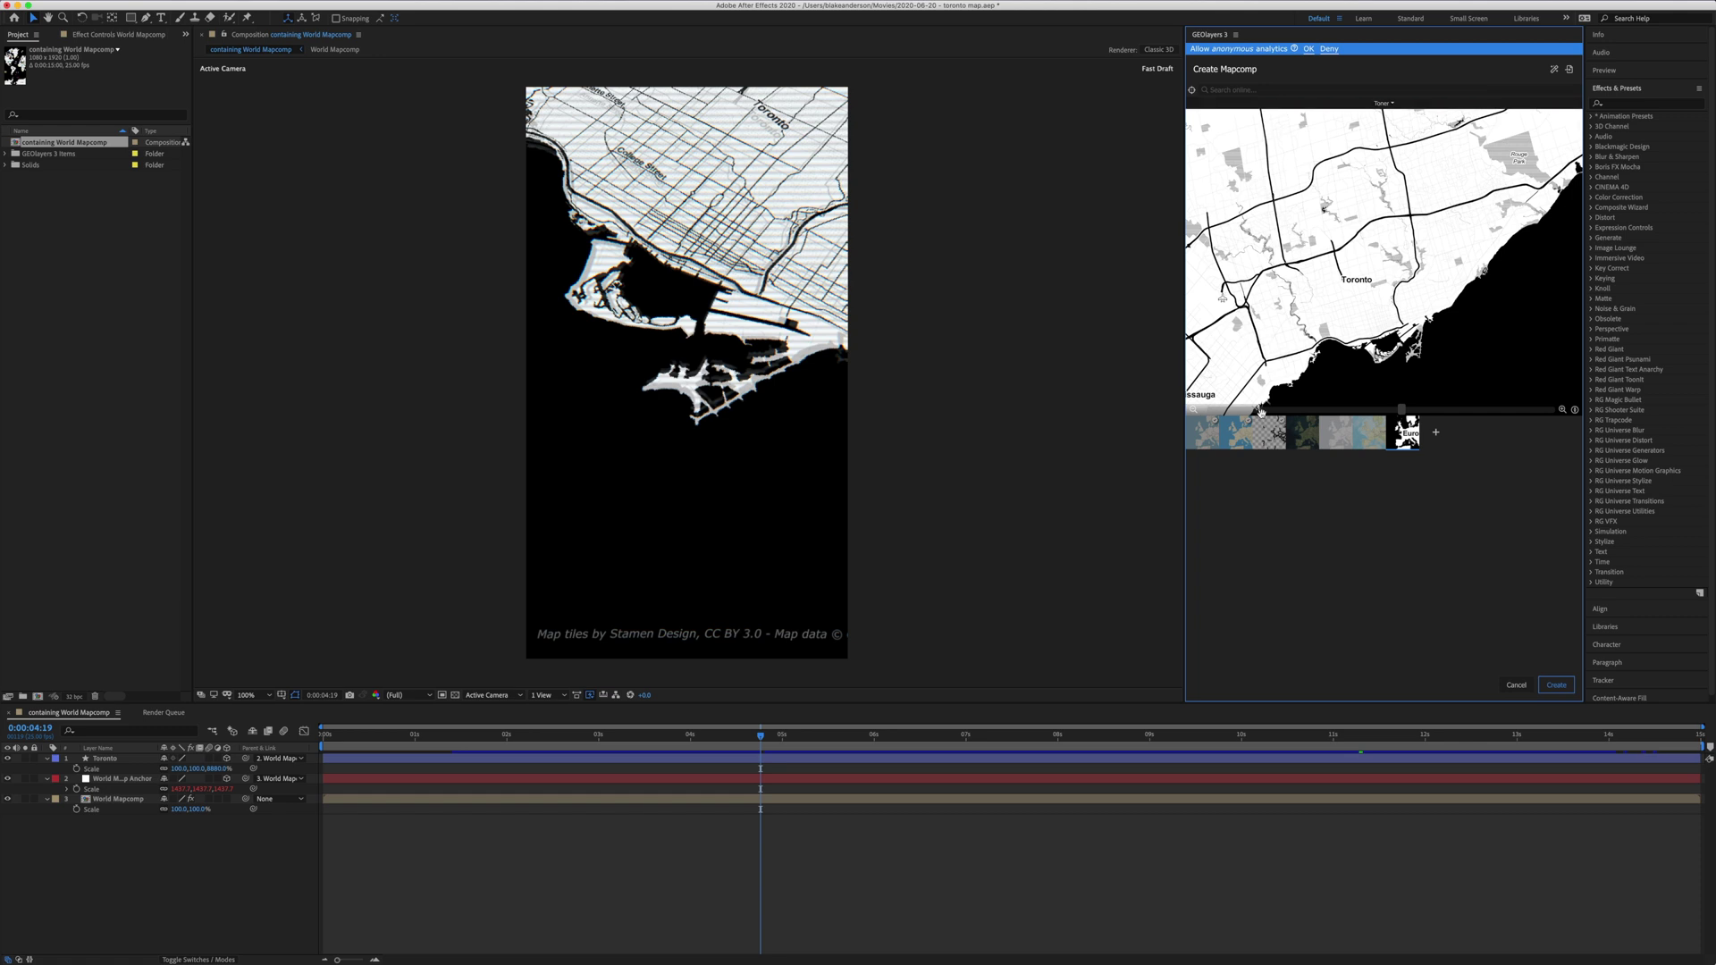
pyautogui.click(1557, 685)
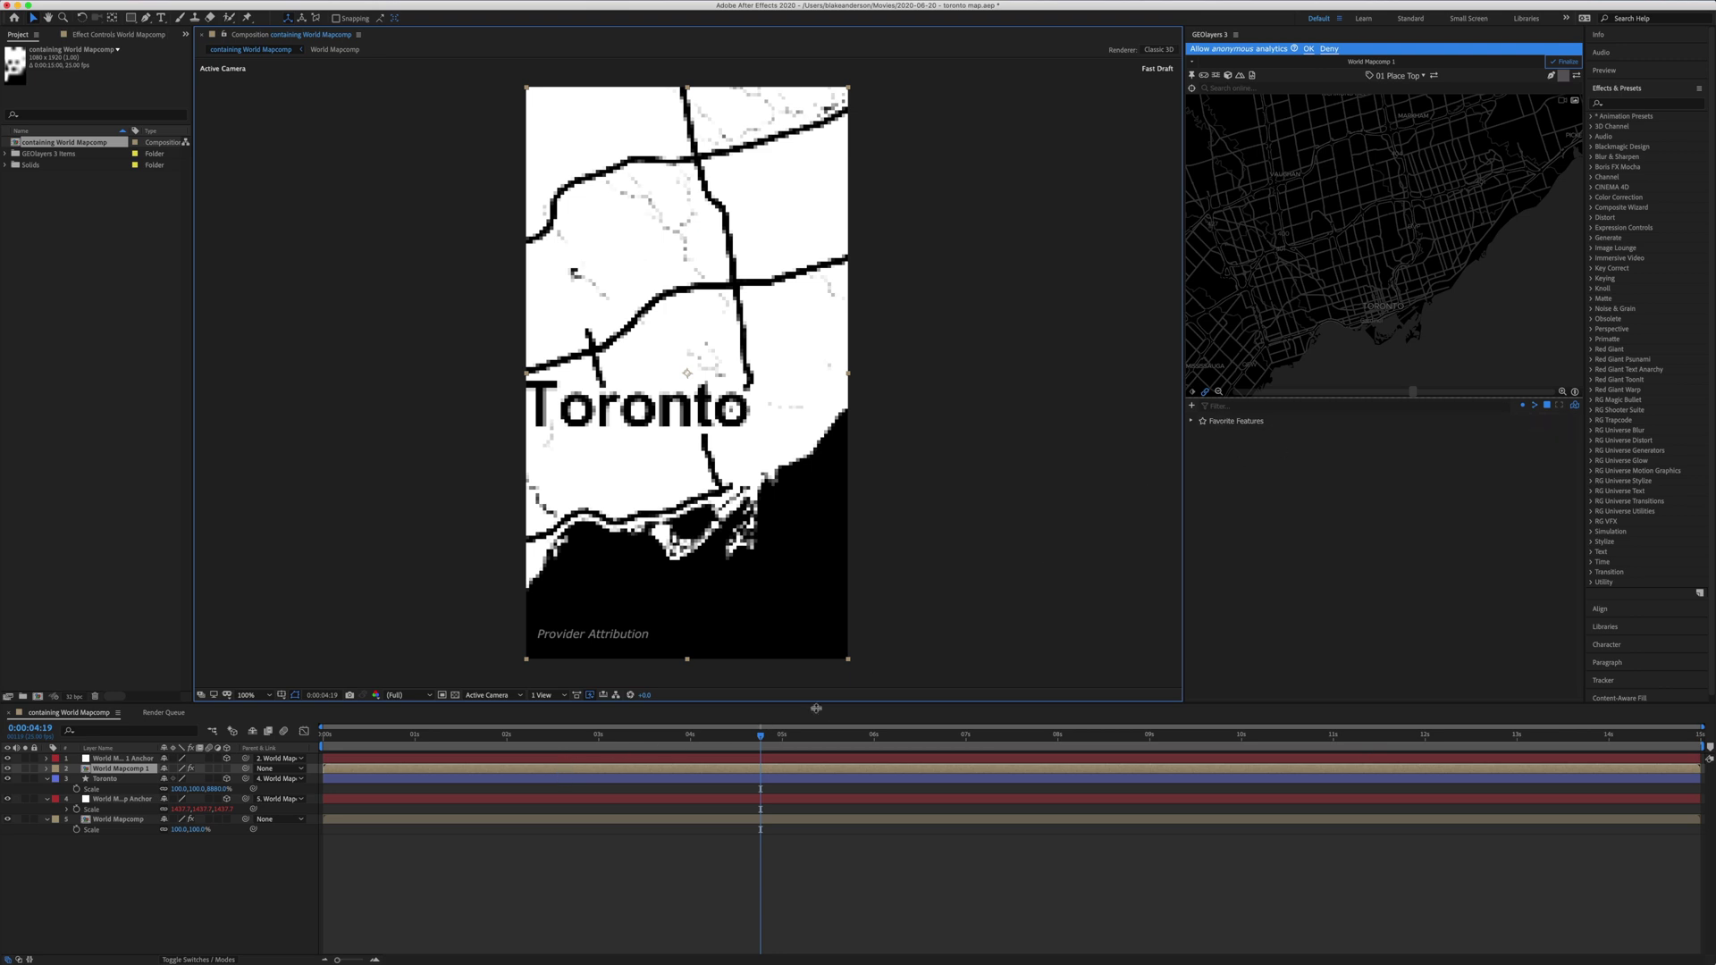
# - At 0 seconds, zoom the new Toronto map out until North America fills the frame and keyframe that view
pyautogui.moveTo(759, 735); pyautogui.dragTo(323, 735)
pyautogui.press('super+alt+0')
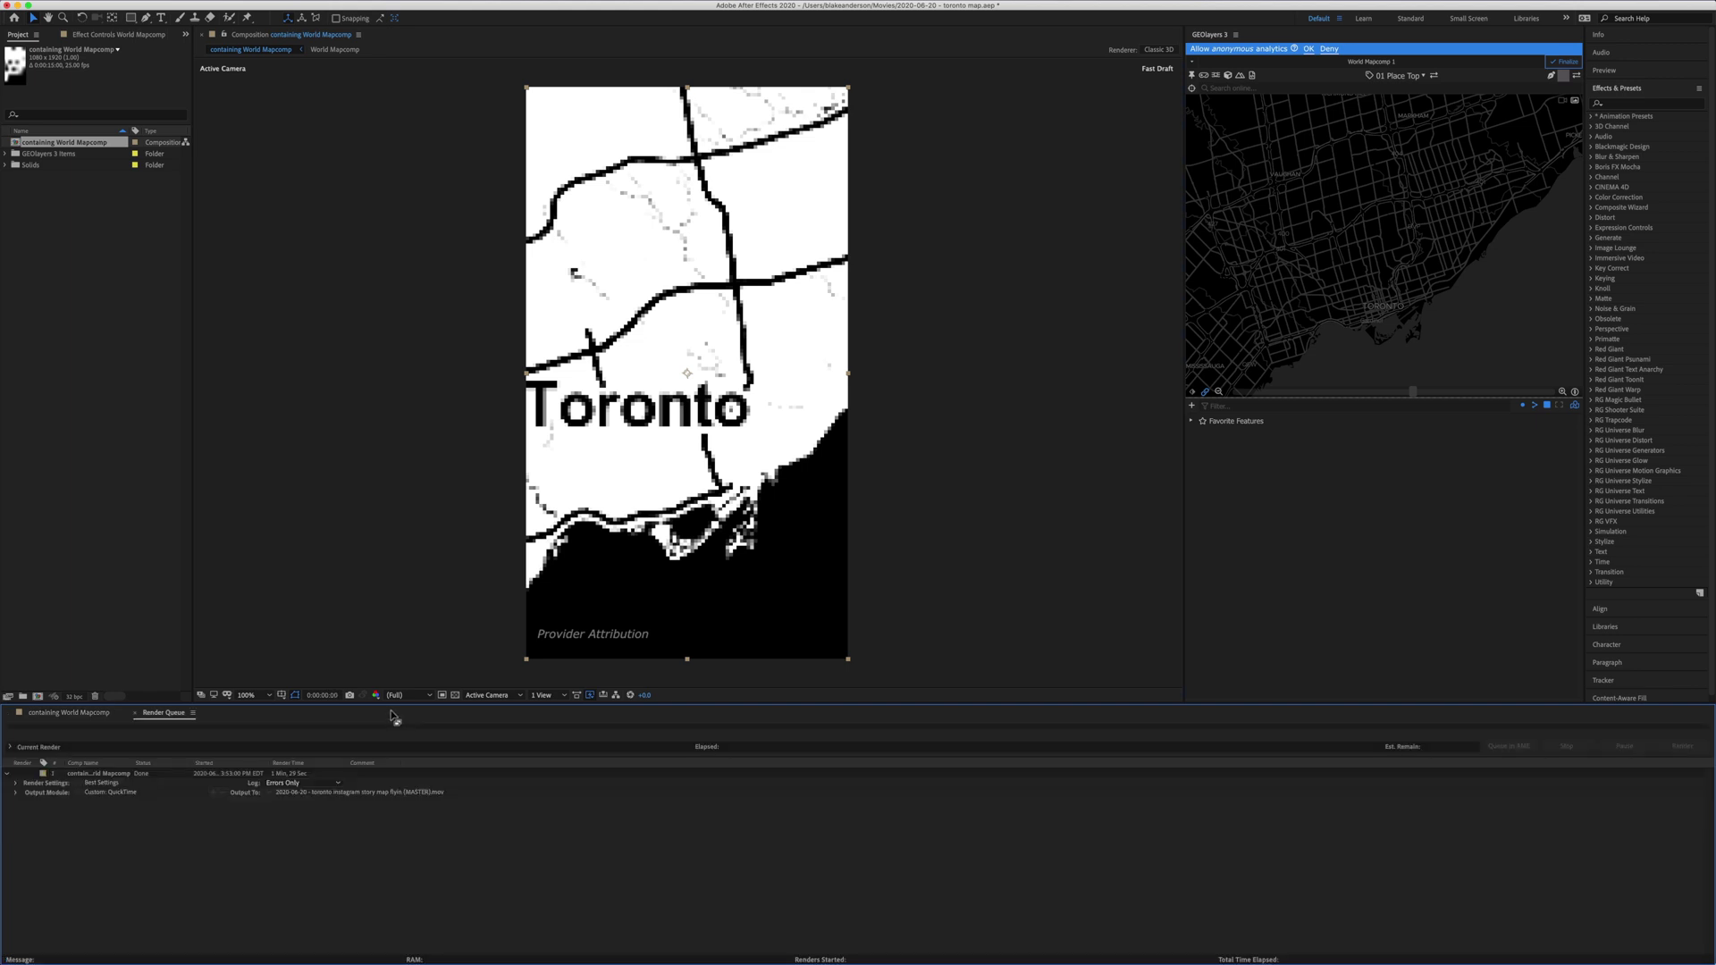
pyautogui.click(80, 712)
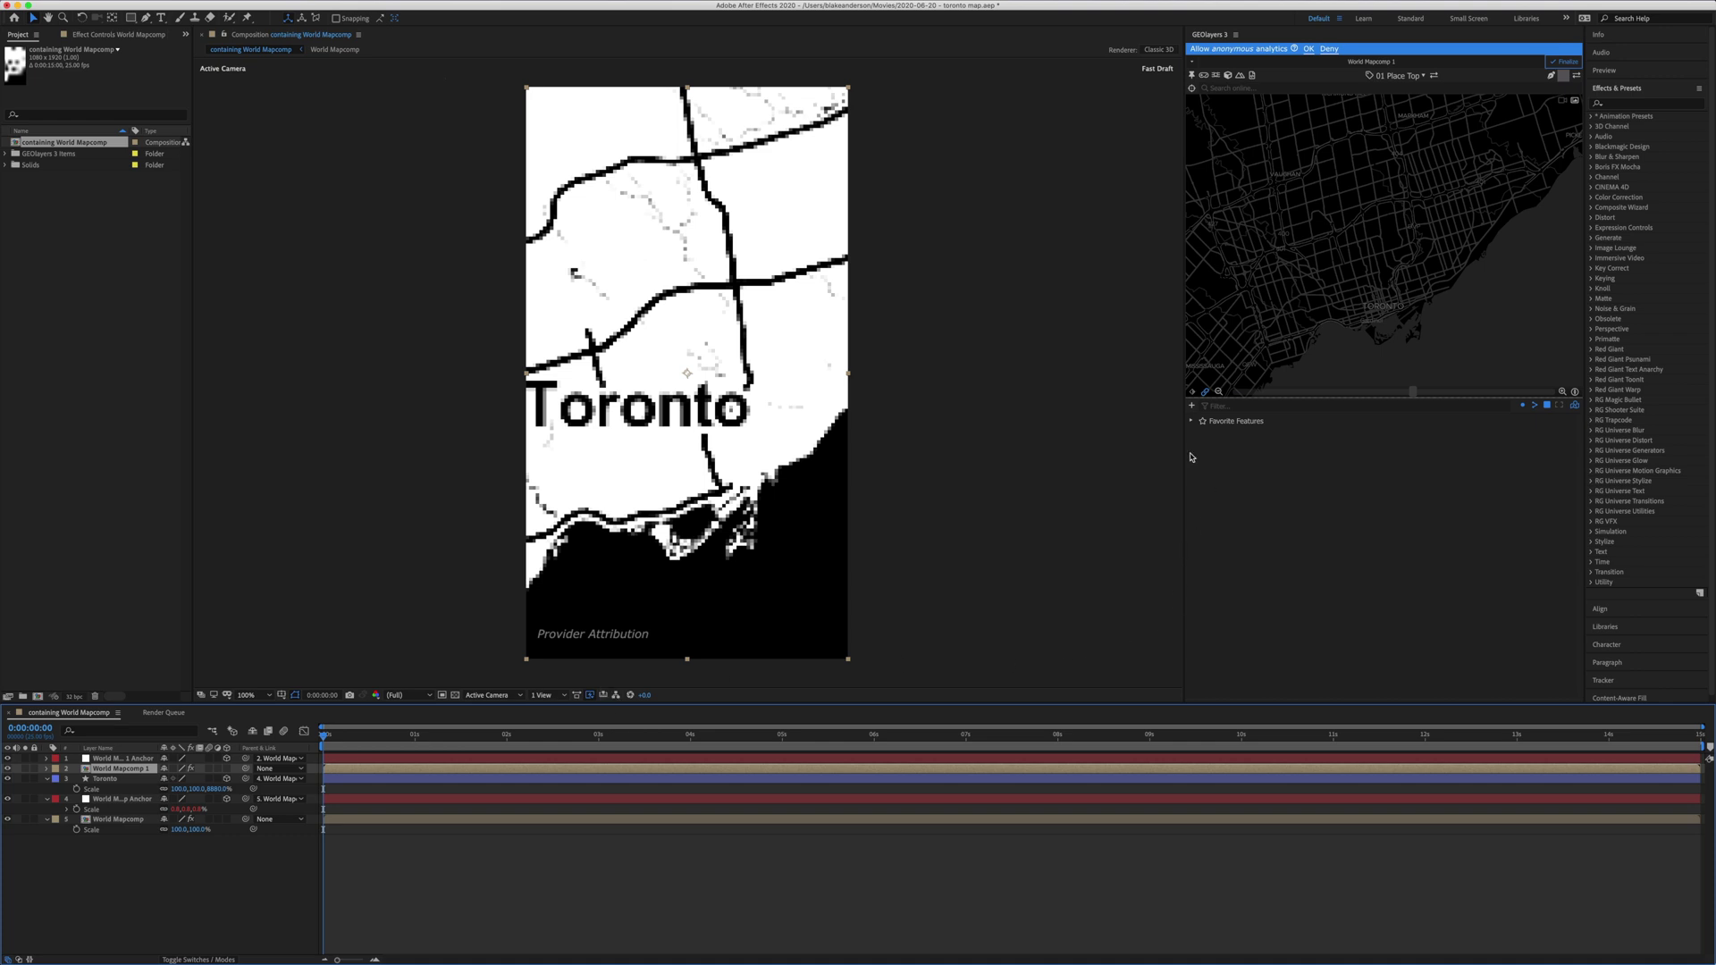
pyautogui.click(1218, 392)
pyautogui.click(1218, 392)
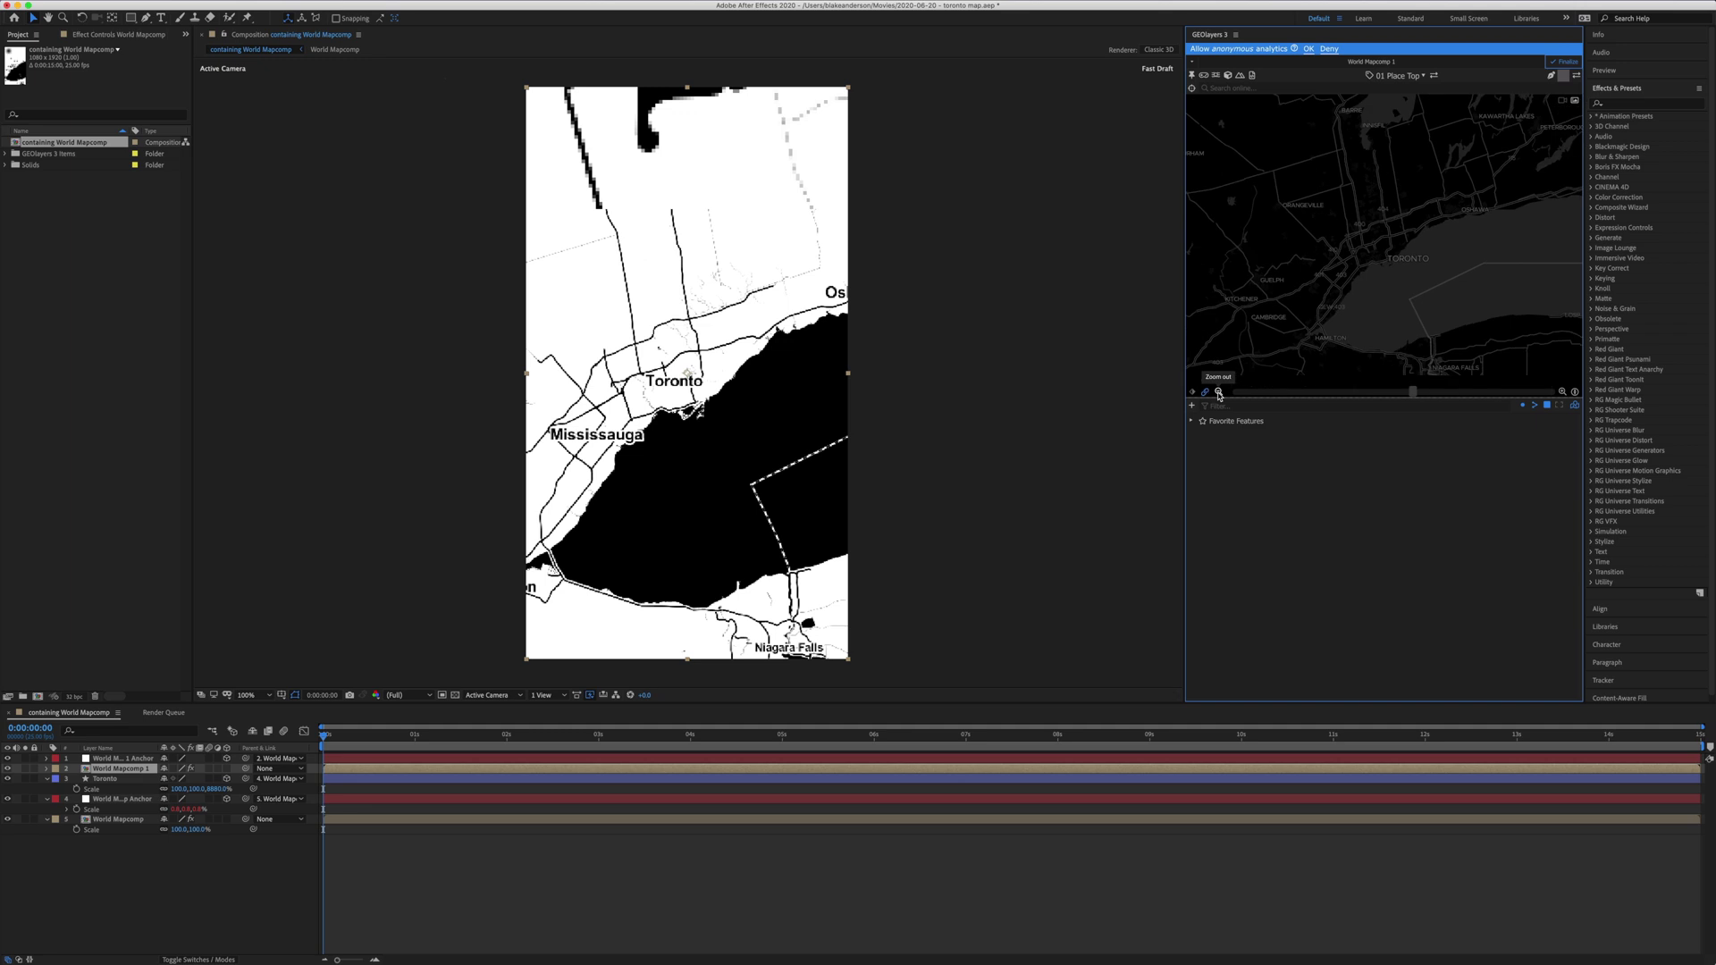
pyautogui.click(1218, 392)
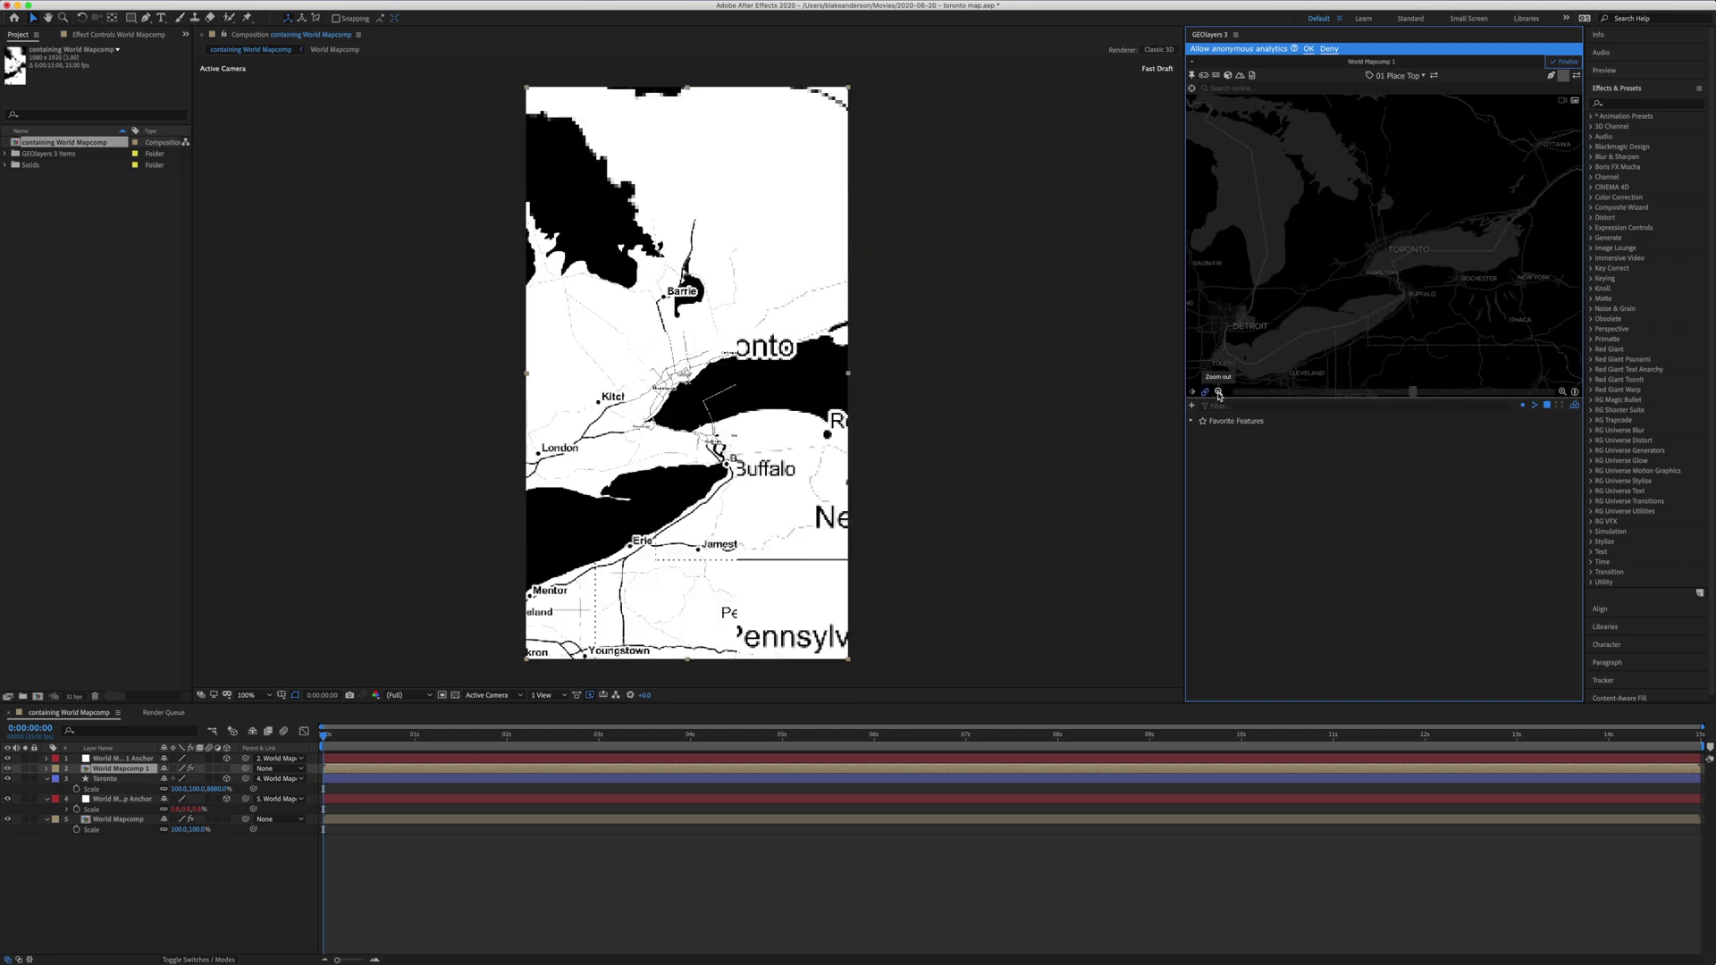
pyautogui.click(1218, 392)
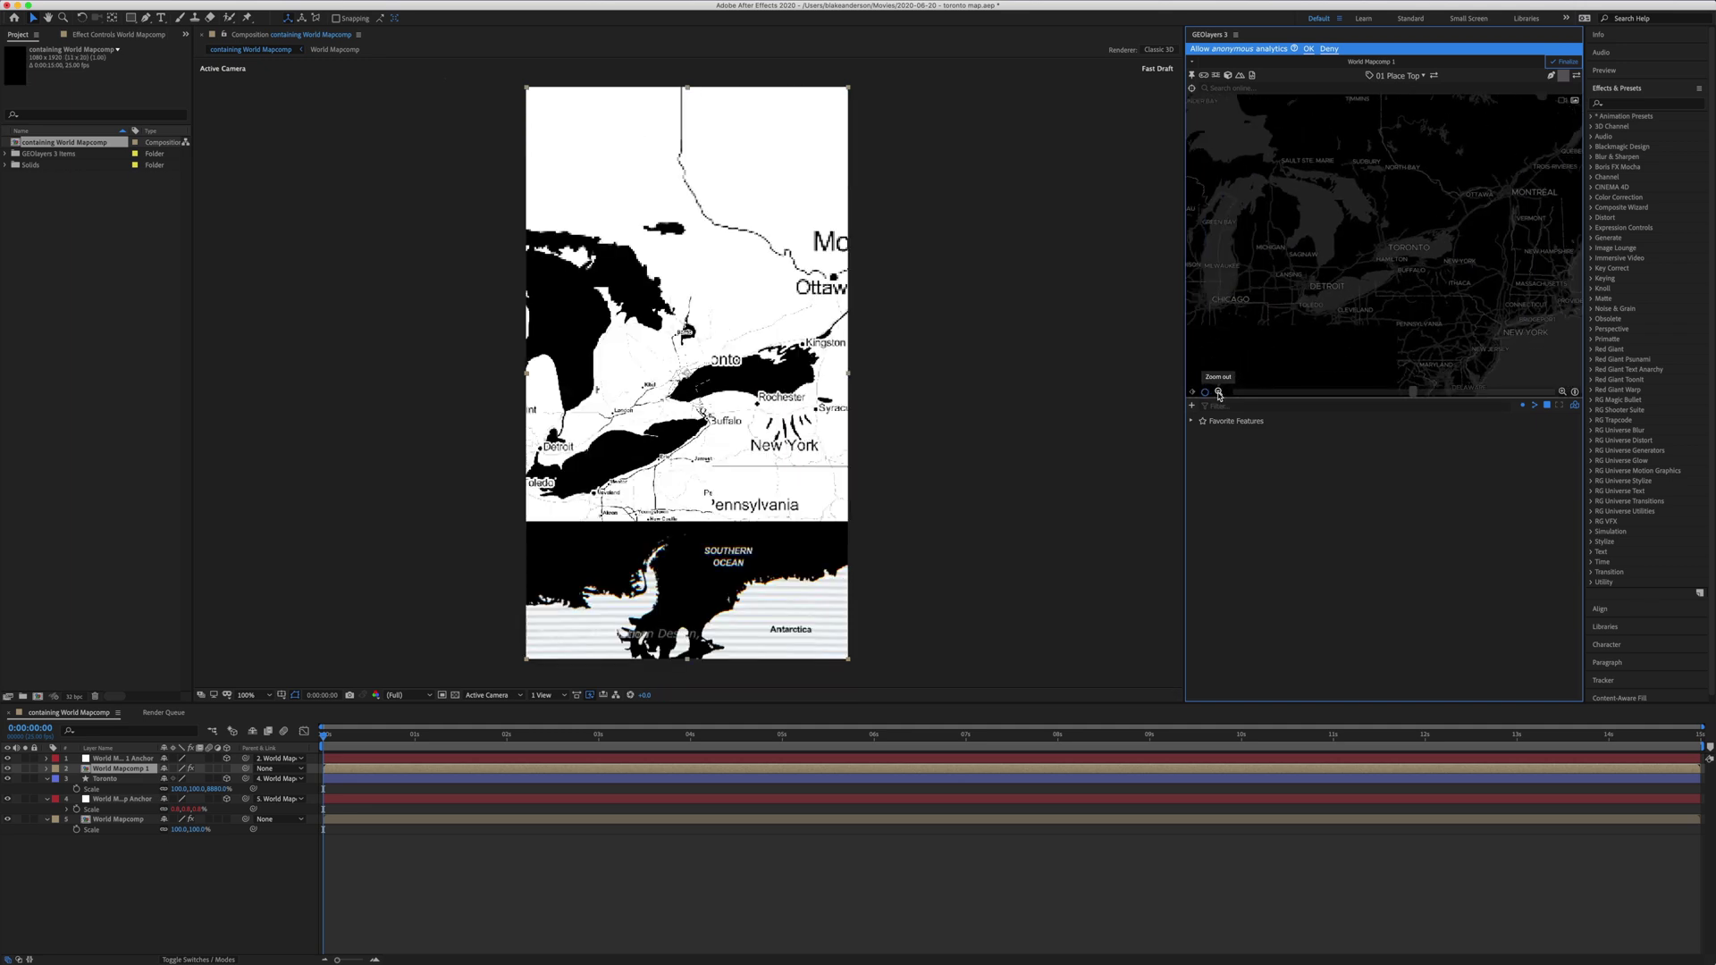
pyautogui.click(1218, 392)
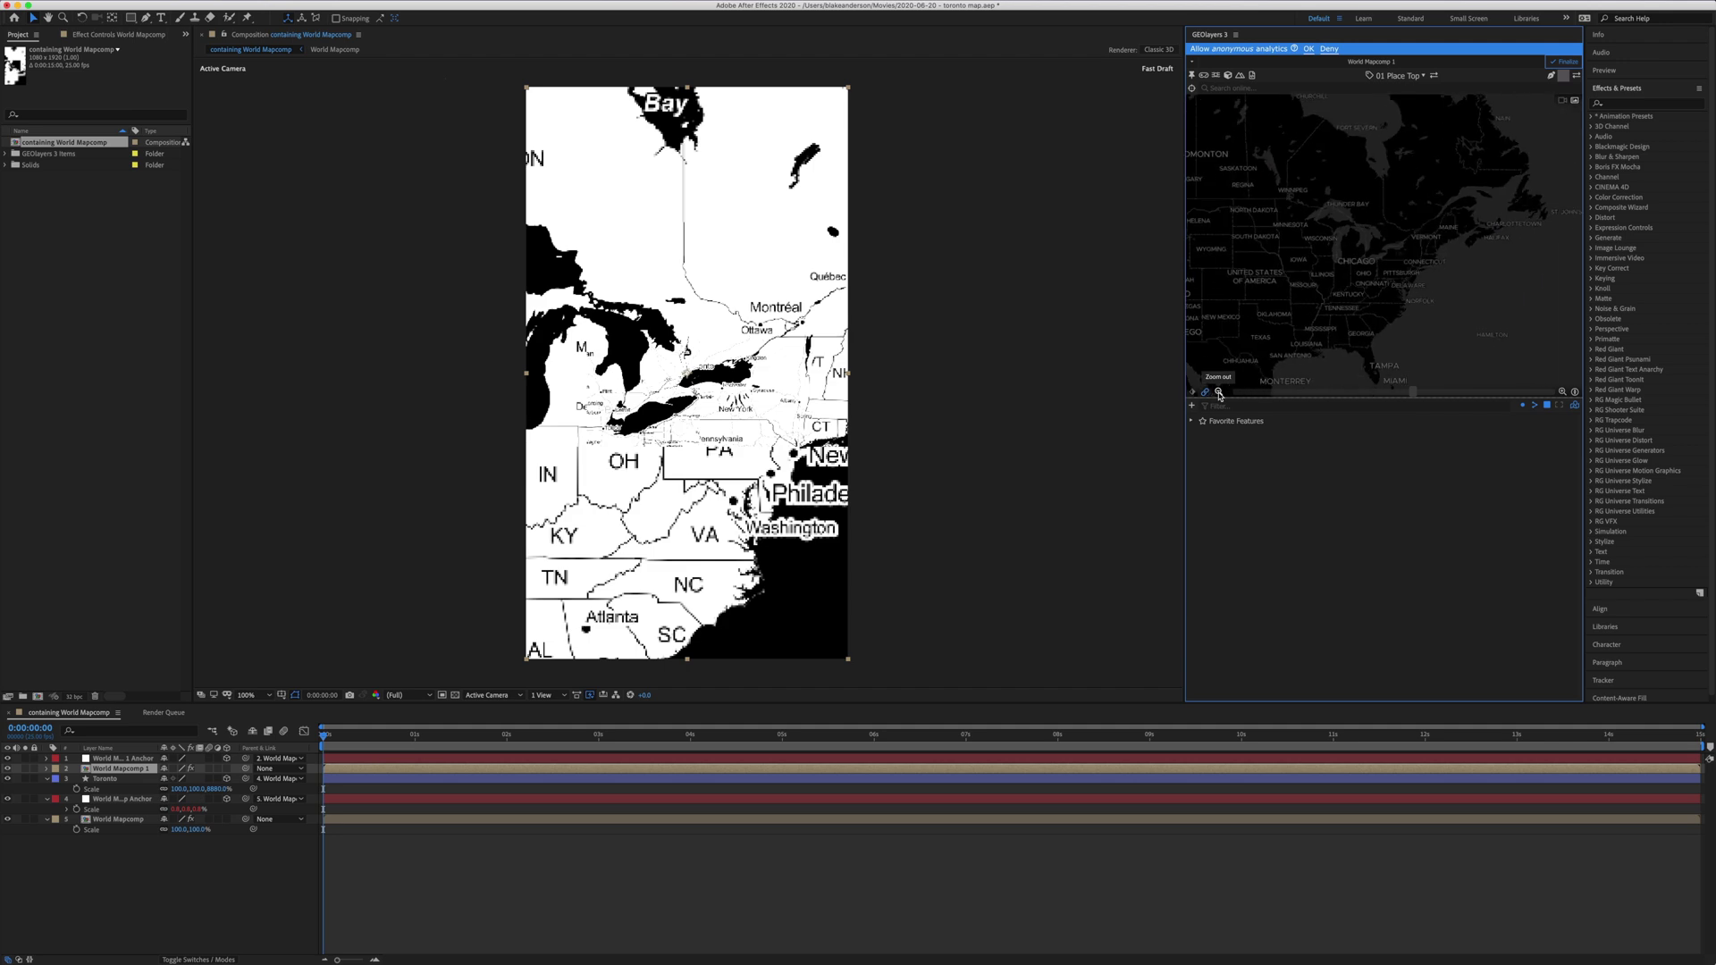
pyautogui.click(1218, 392)
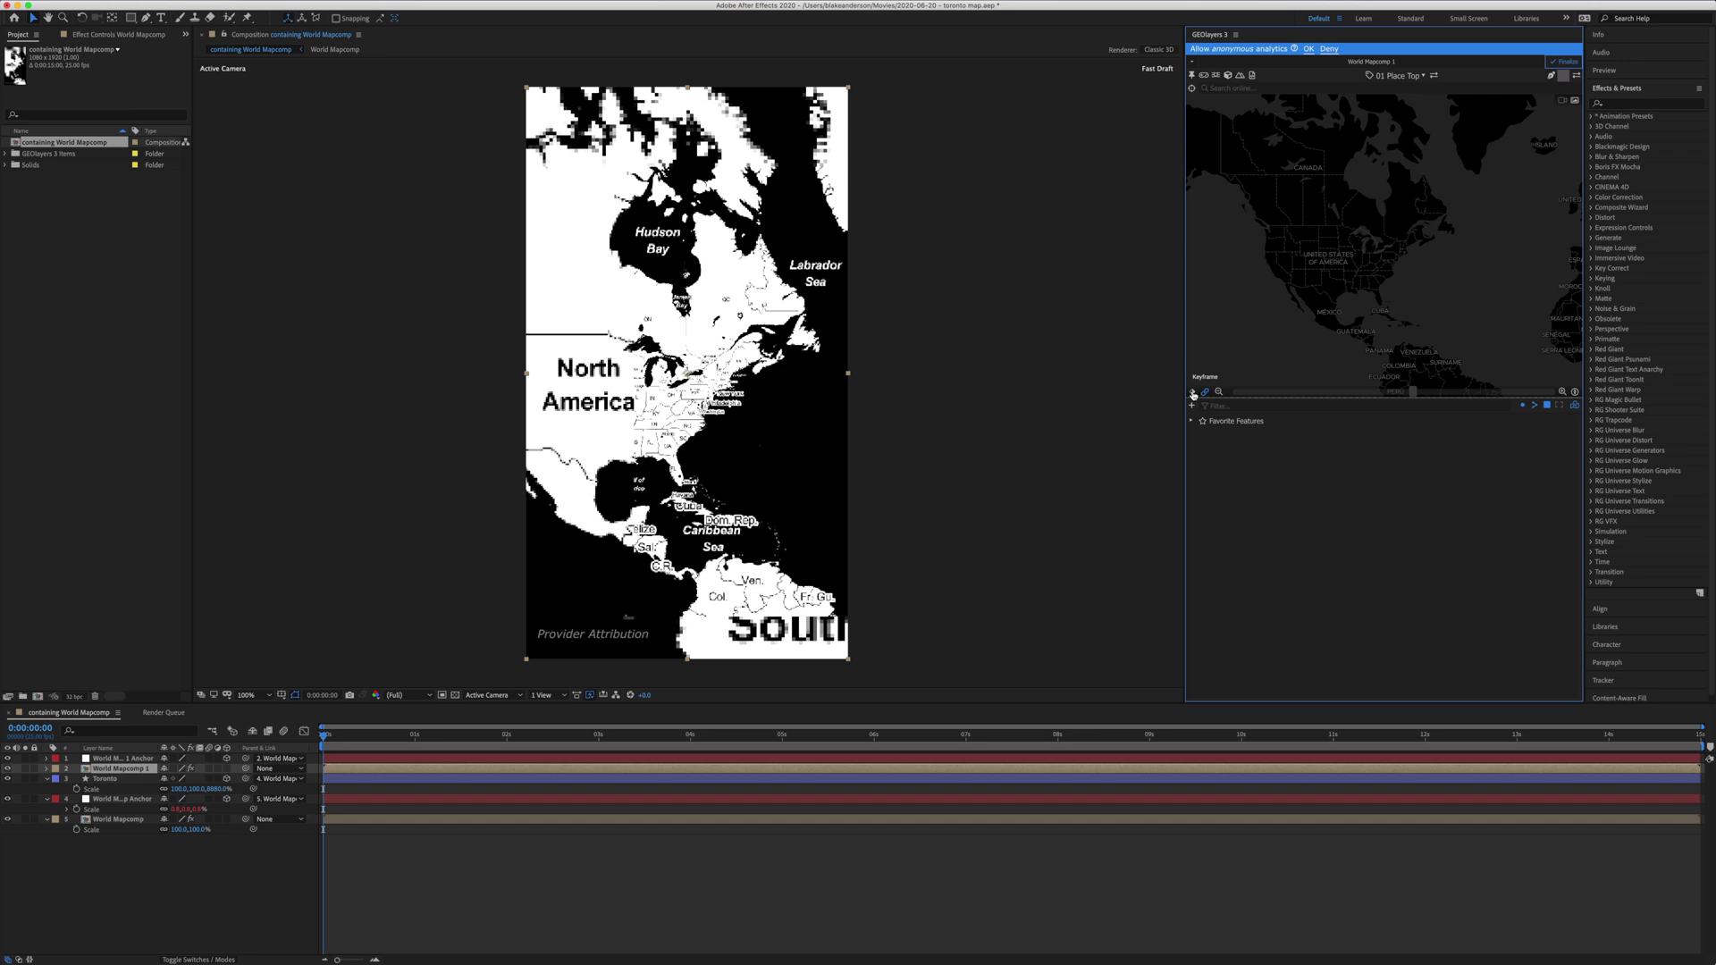
pyautogui.click(1193, 394)
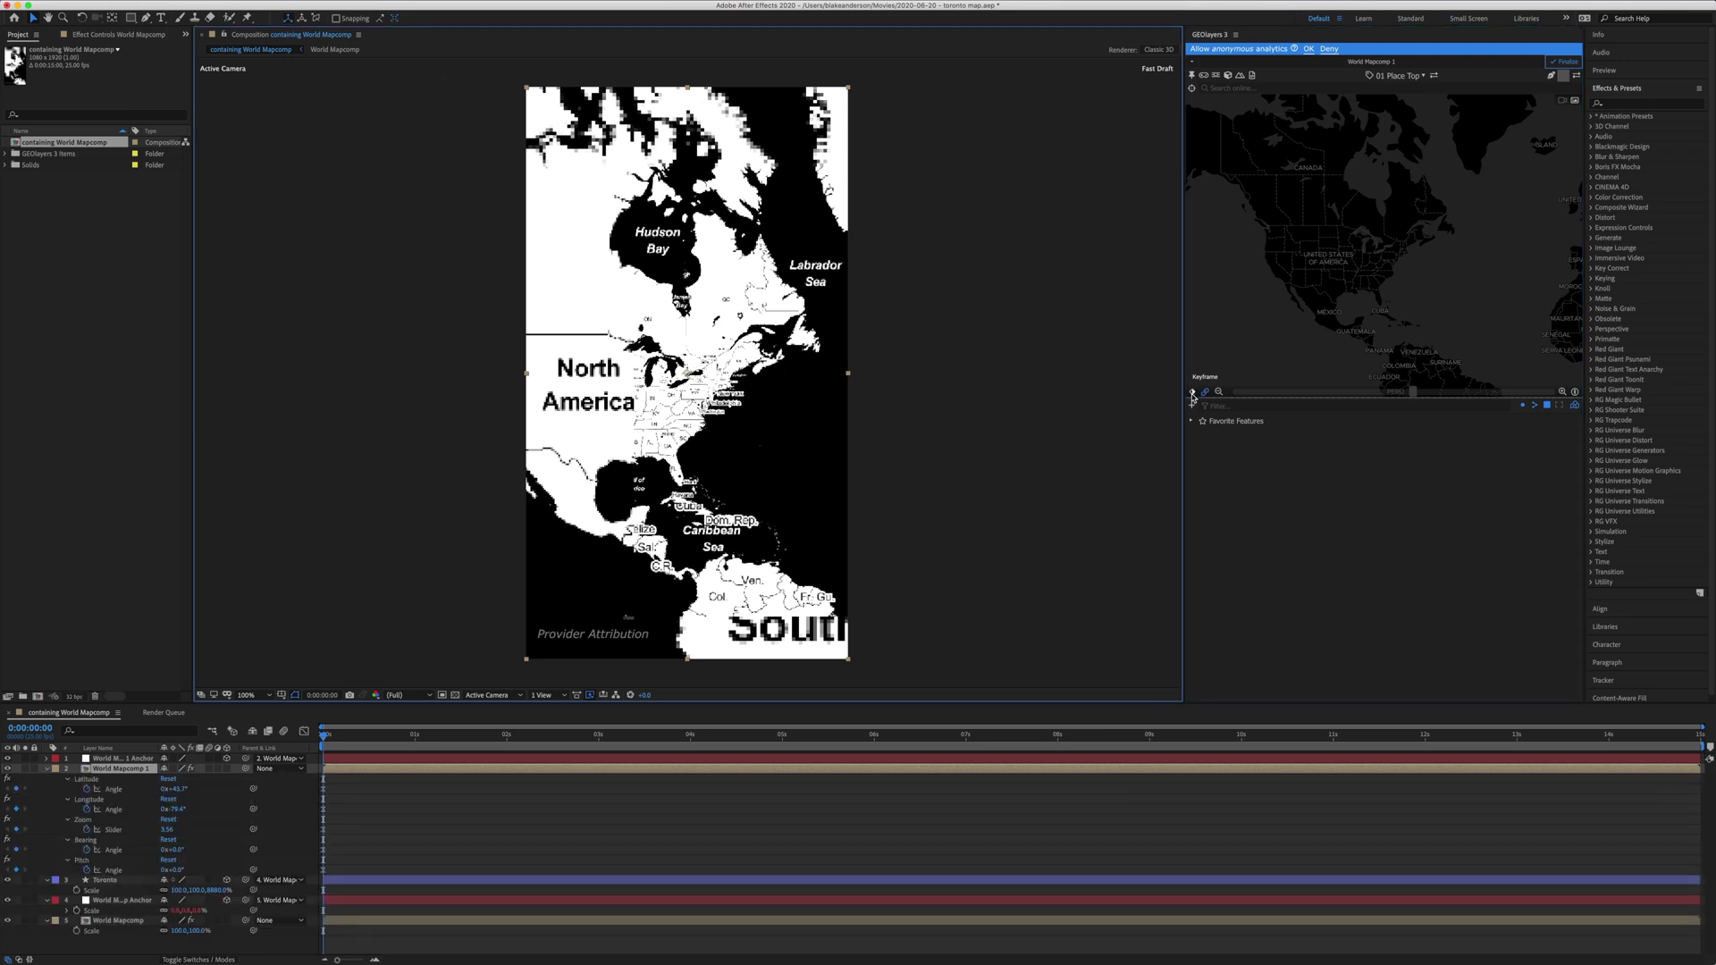
# - At 4 seconds, zoom the map in on Toronto to a zoom level of about 10.56
pyautogui.click(689, 747)
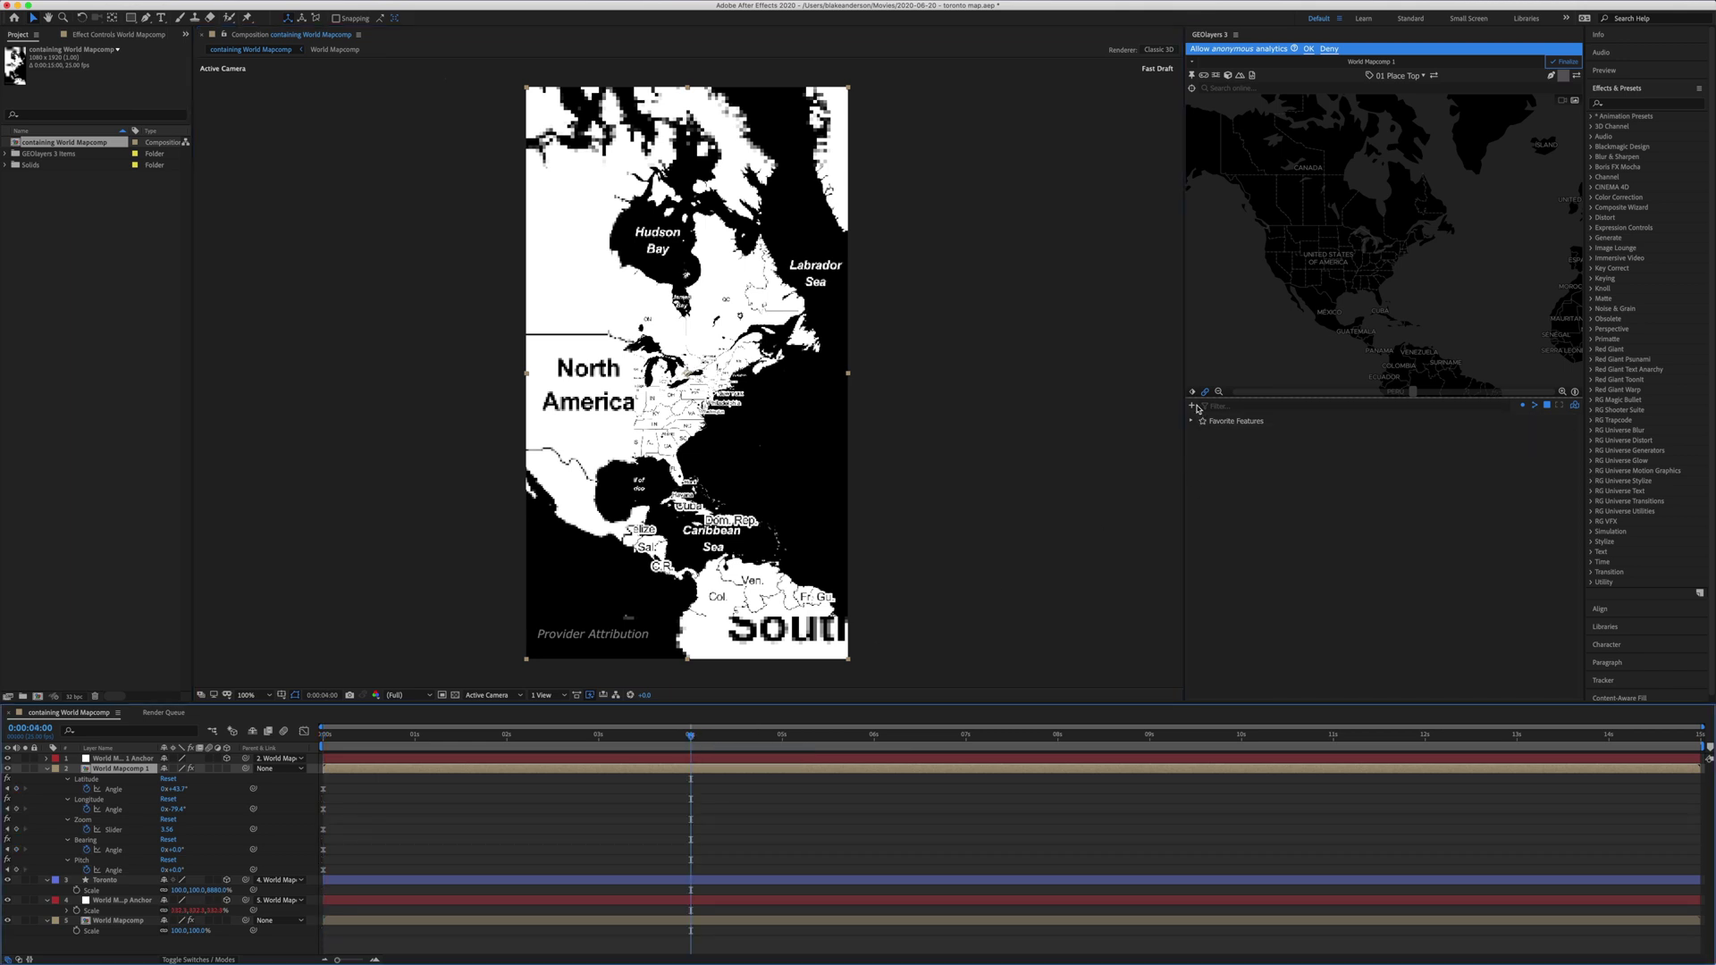
pyautogui.click(1562, 391)
pyautogui.click(1562, 392)
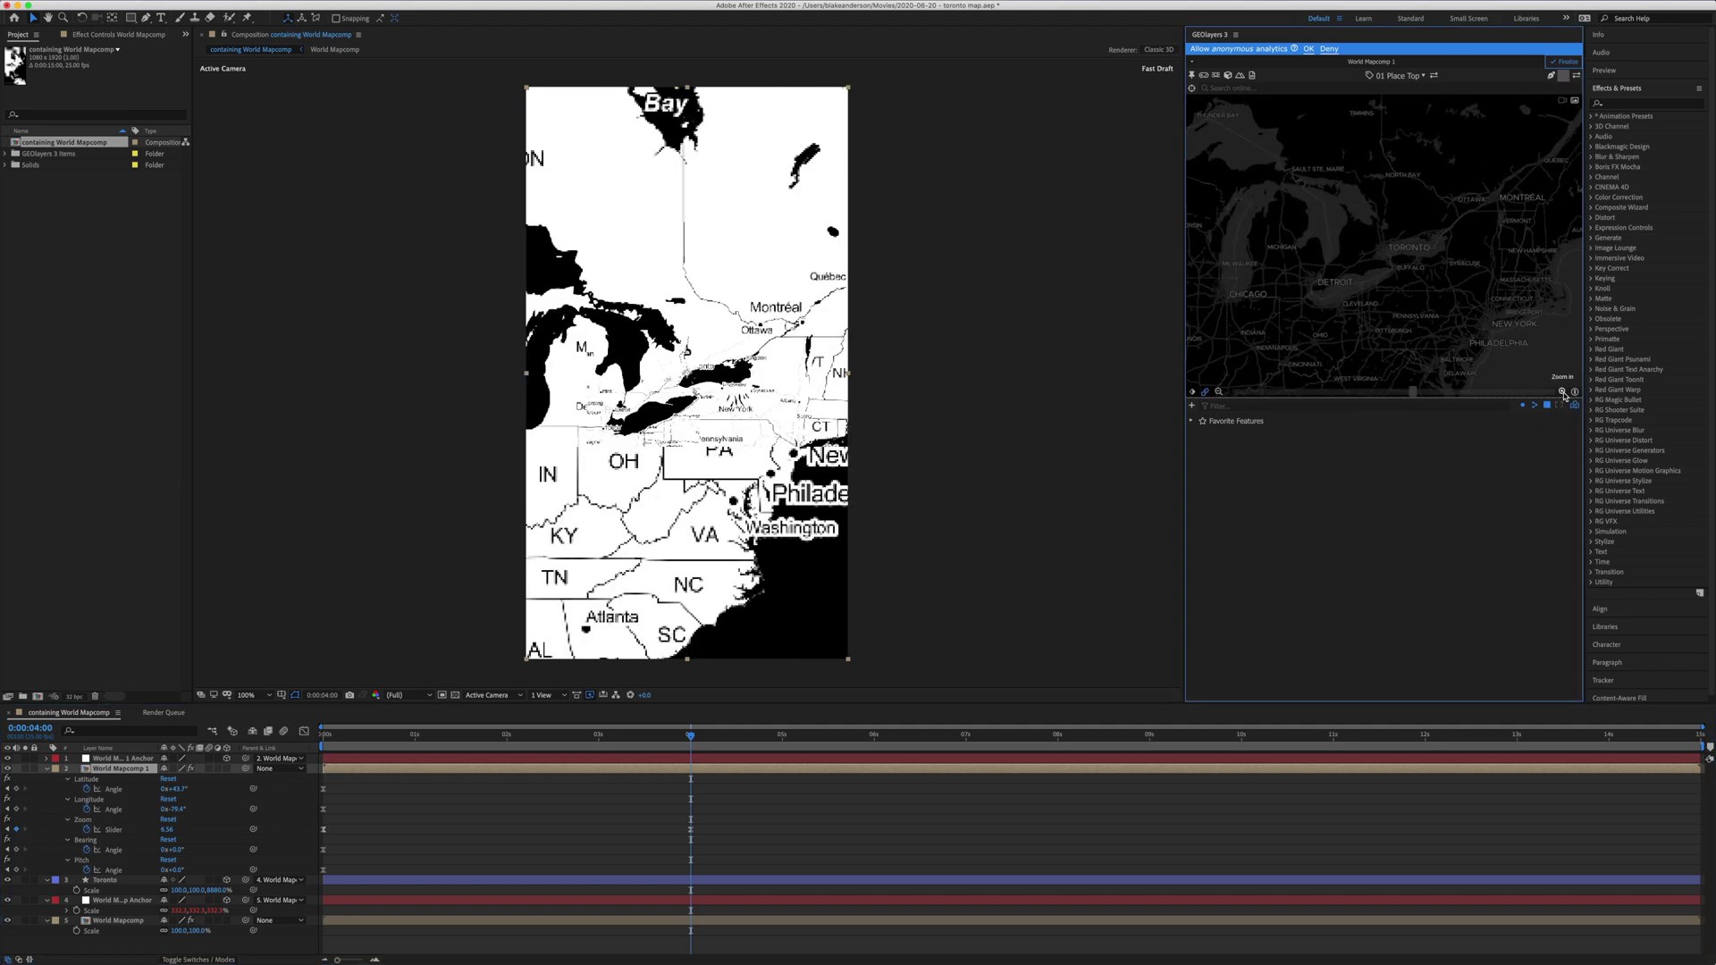
pyautogui.click(1562, 391)
pyautogui.click(1561, 391)
pyautogui.click(1561, 391)
pyautogui.click(1562, 392)
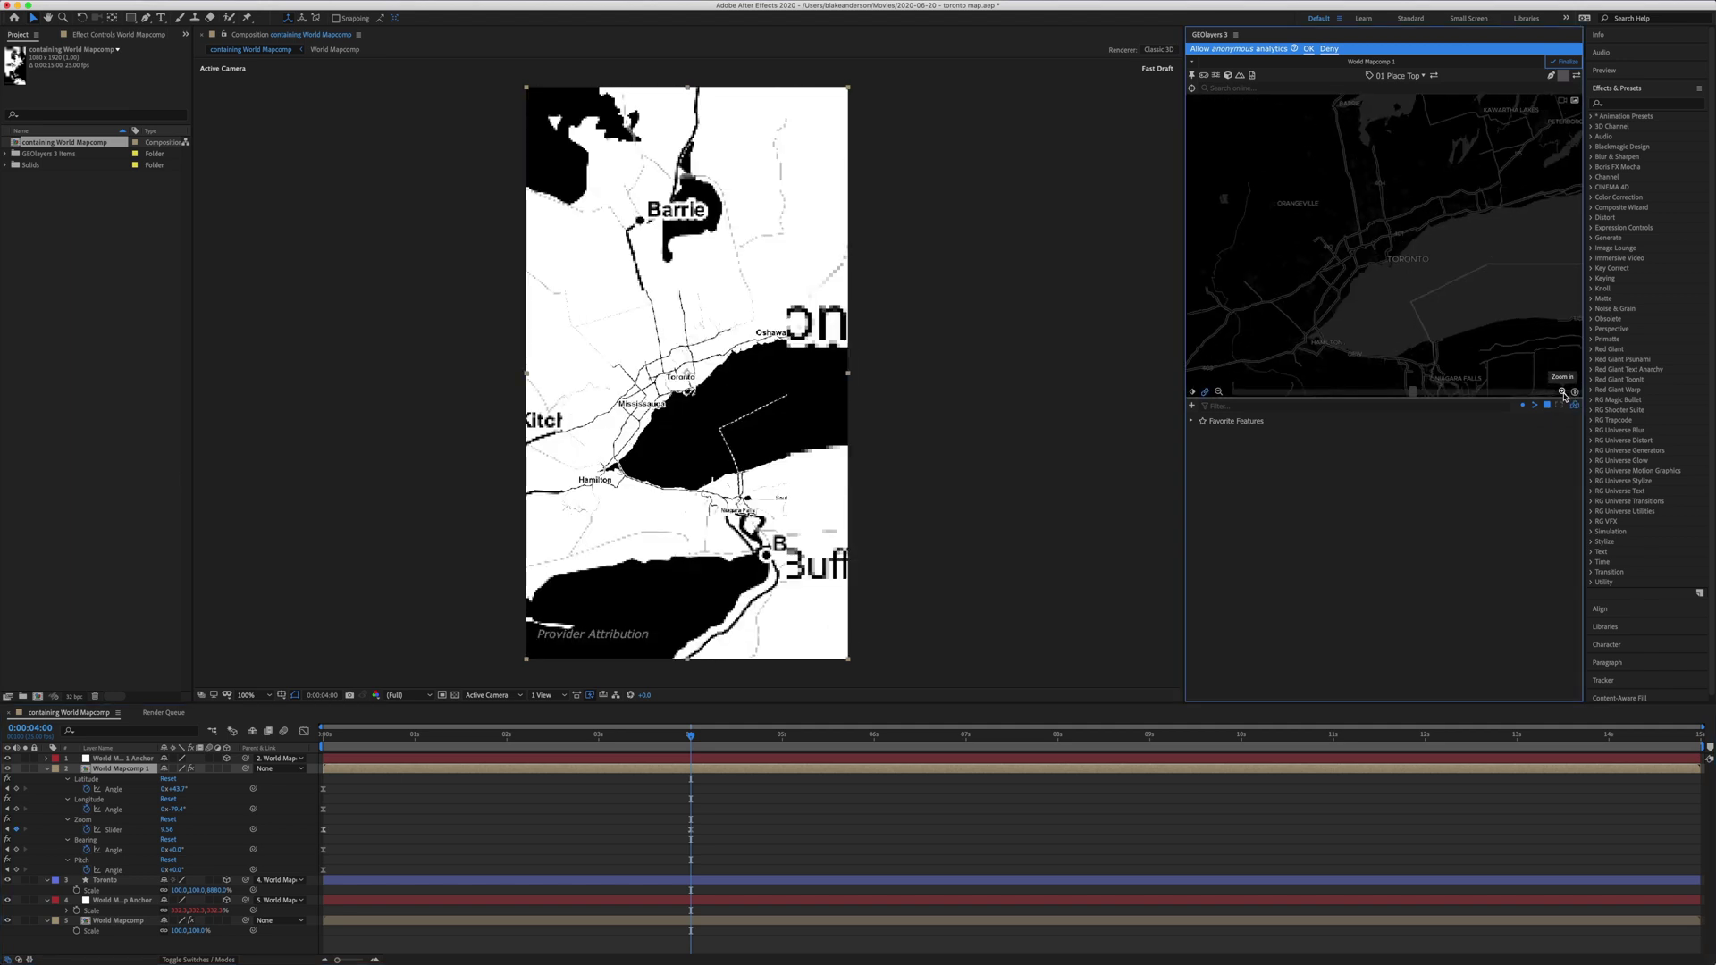
pyautogui.click(1562, 391)
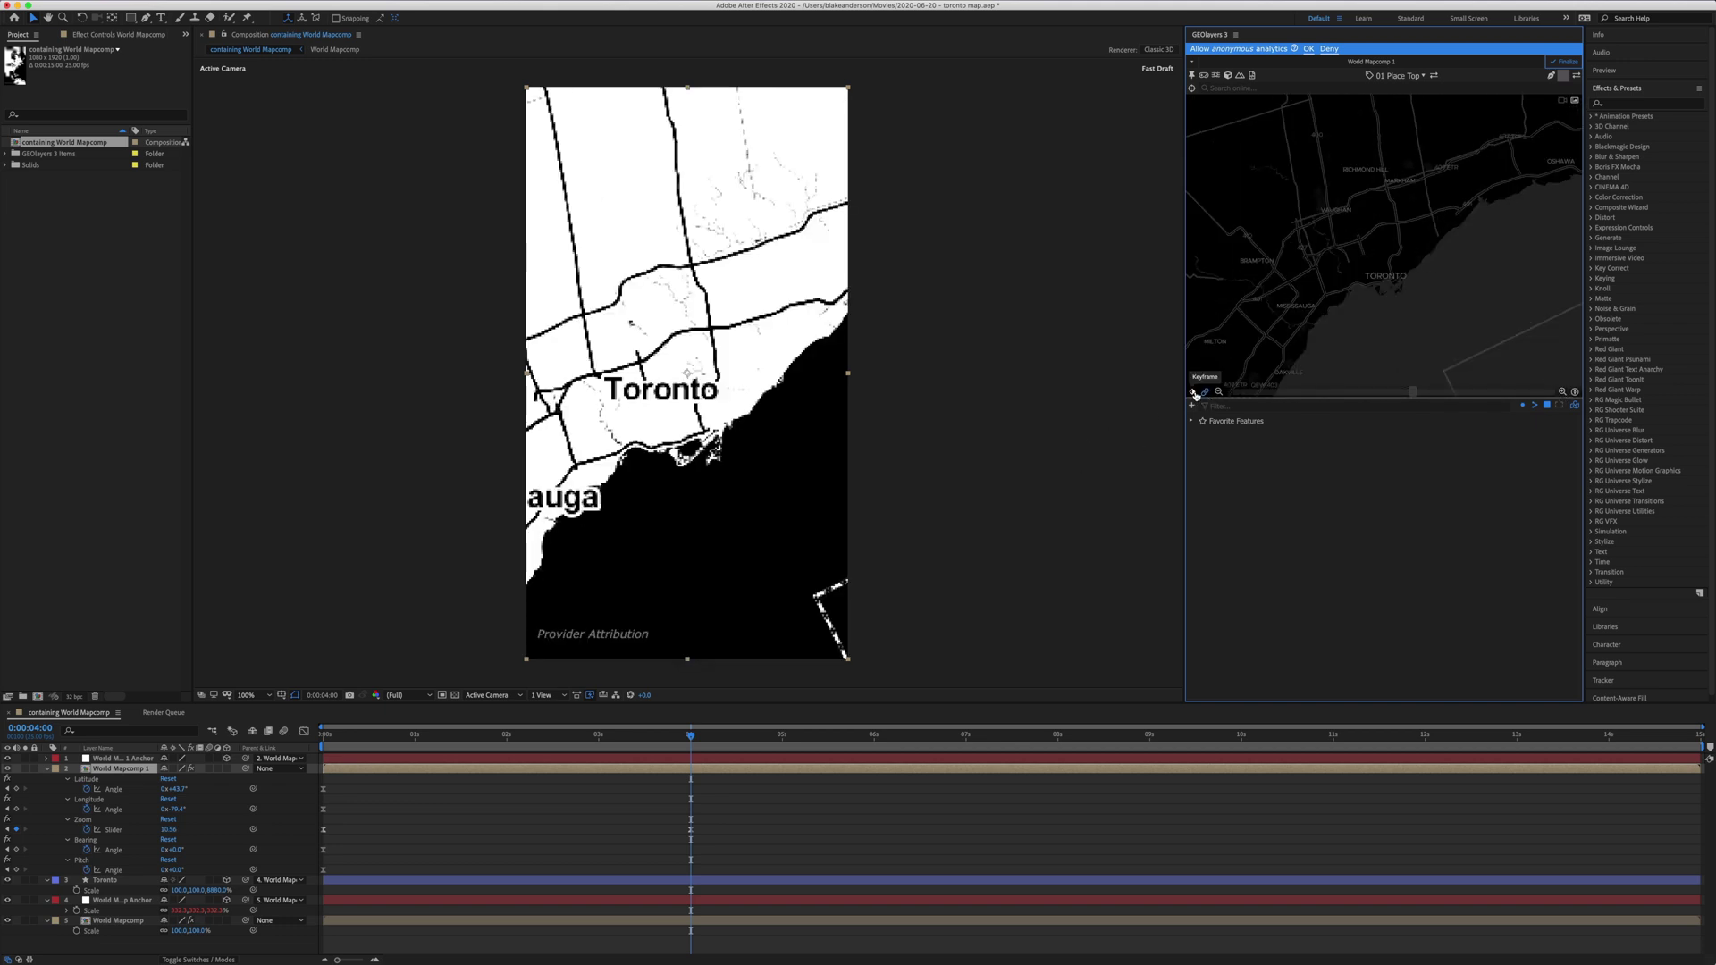
pyautogui.moveTo(692, 734)
pyautogui.mouseDown()
pyautogui.moveTo(465, 733)
pyautogui.moveTo(669, 737)
pyautogui.mouseUp()
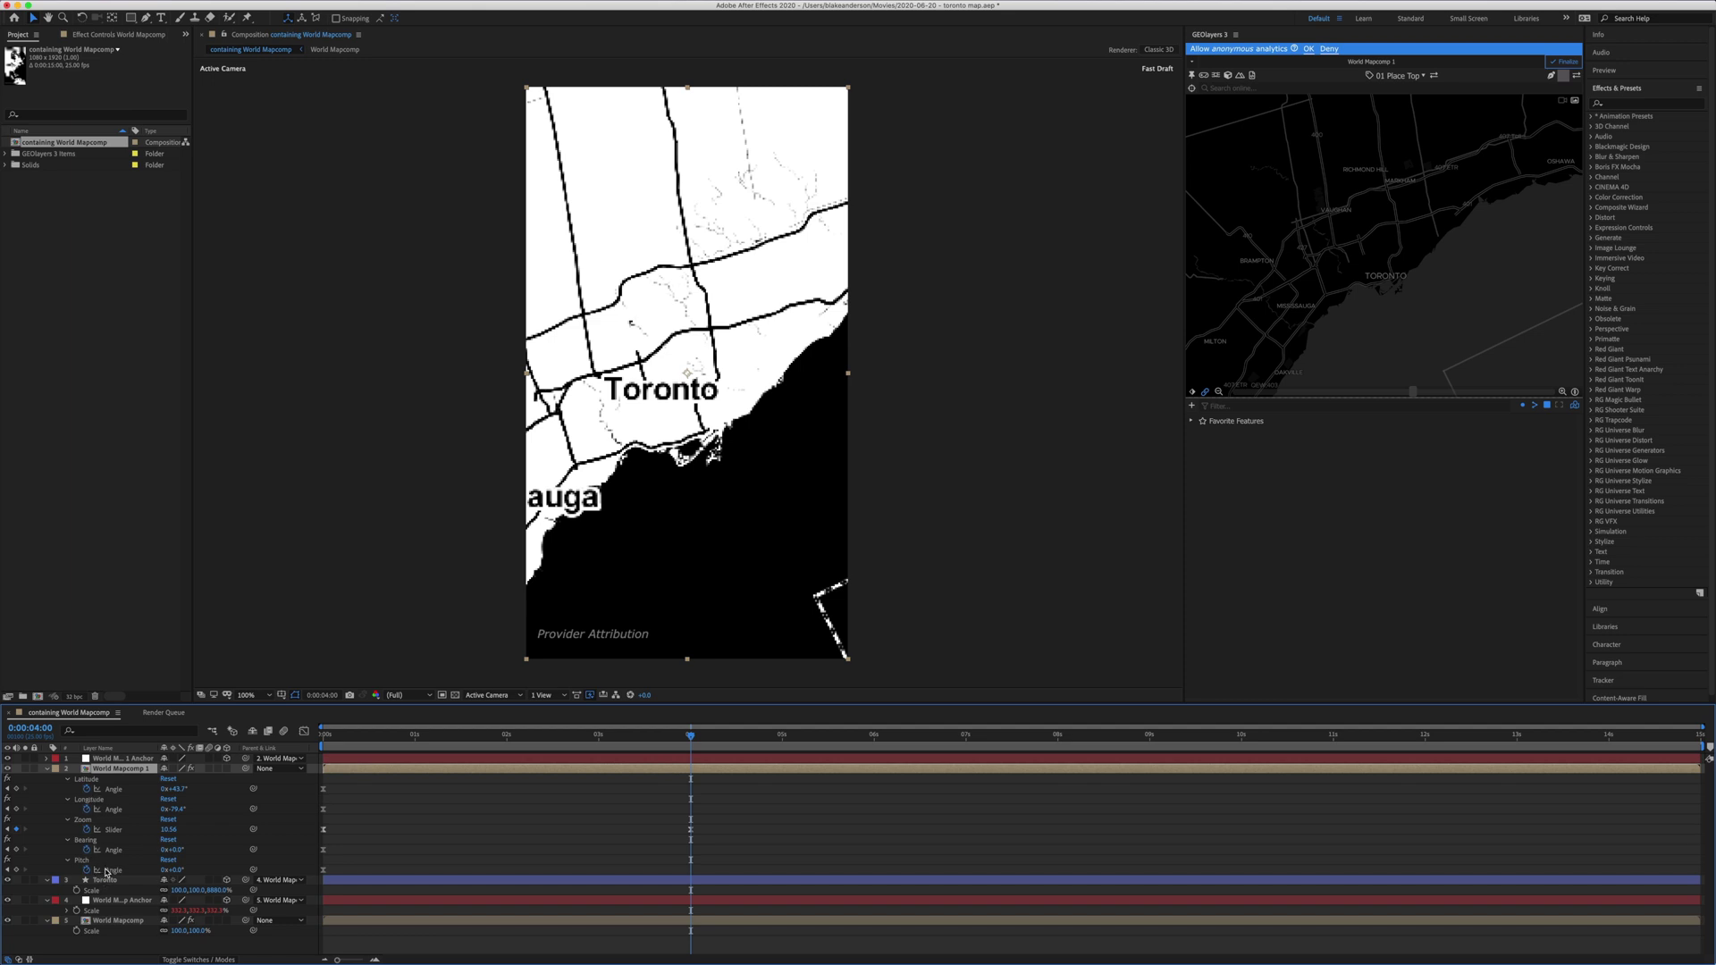
# - At the 4-second keyframe, tilt the map to a pitch of about 22° and rotate its bearing to about 26°
pyautogui.click(178, 869)
pyautogui.write('25')
pyautogui.press('Return')
pyautogui.moveTo(185, 868); pyautogui.dragTo(183, 867)
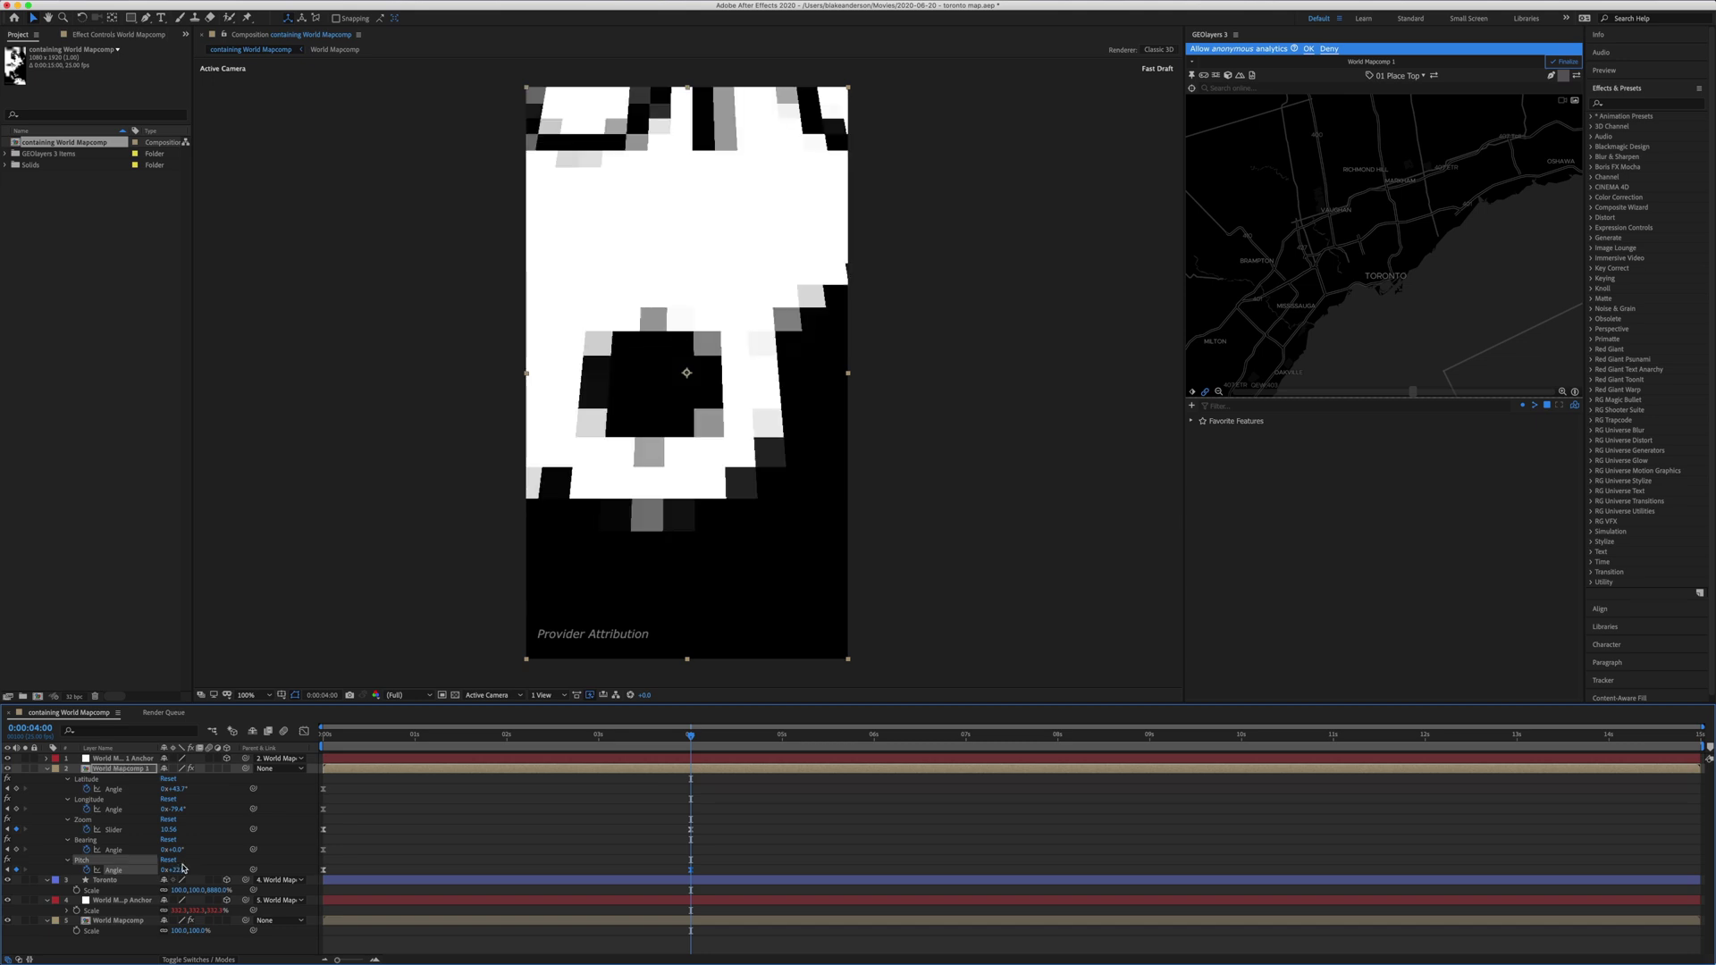
pyautogui.moveTo(176, 850); pyautogui.dragTo(194, 850)
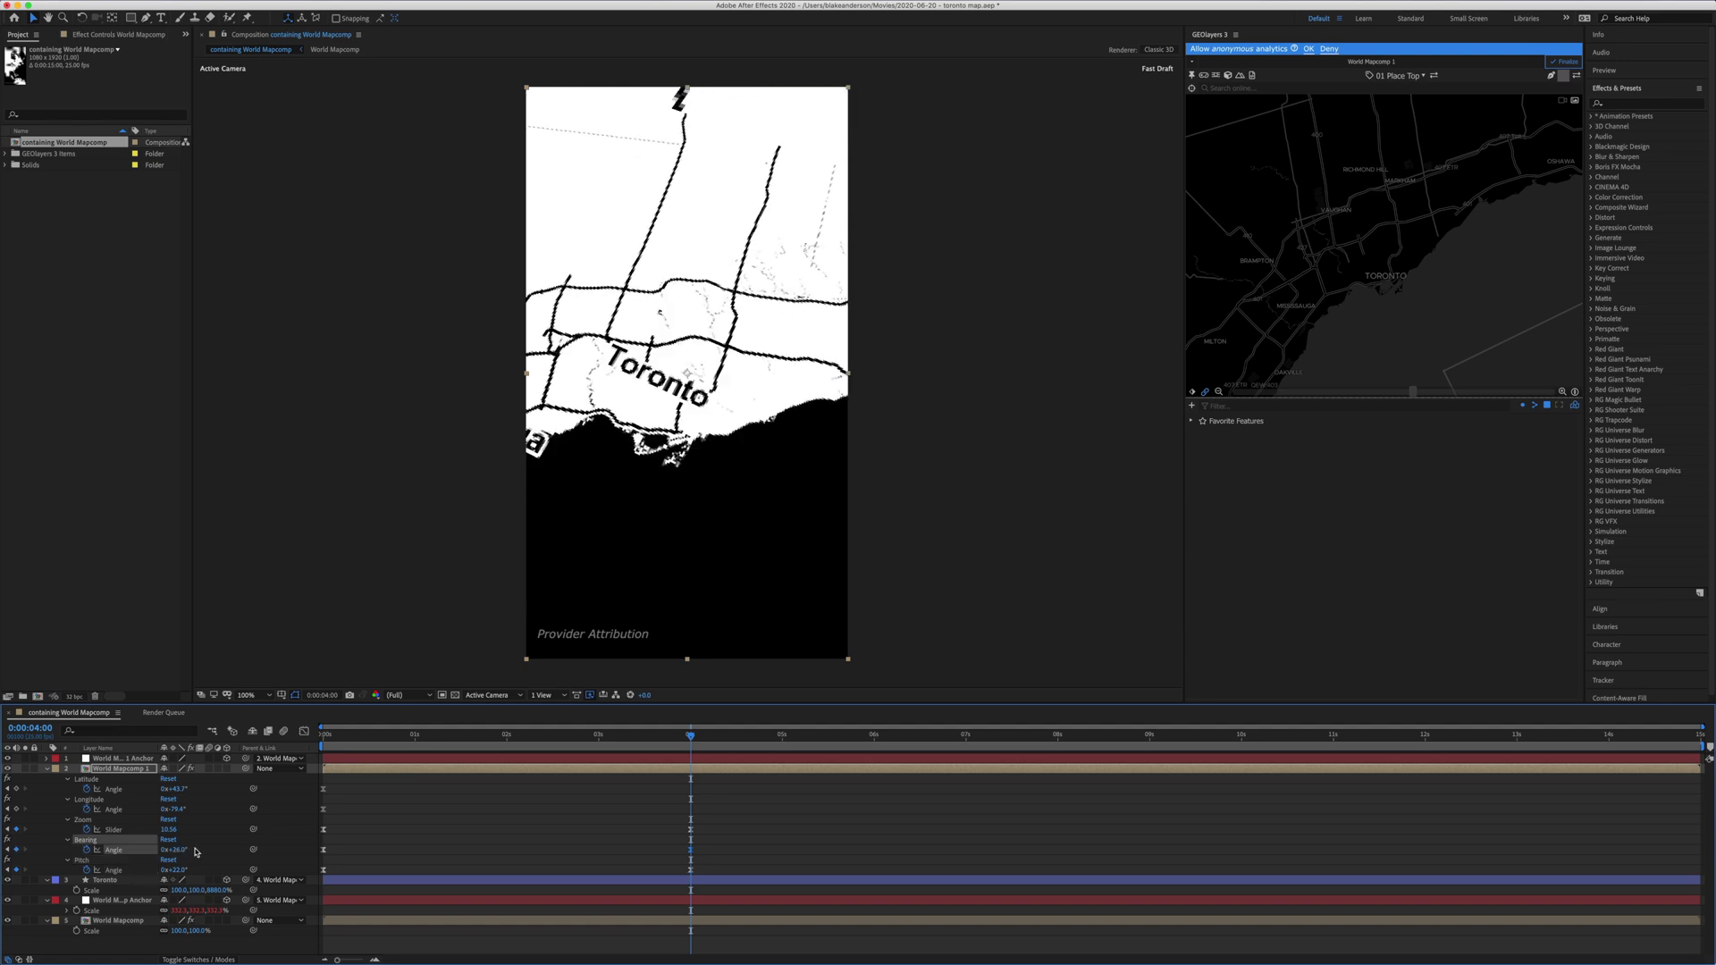
# - Finalize the new mapcomp from the 3:04 frame and review the rendered map up to 4 seconds
pyautogui.click(613, 735)
pyautogui.click(1562, 64)
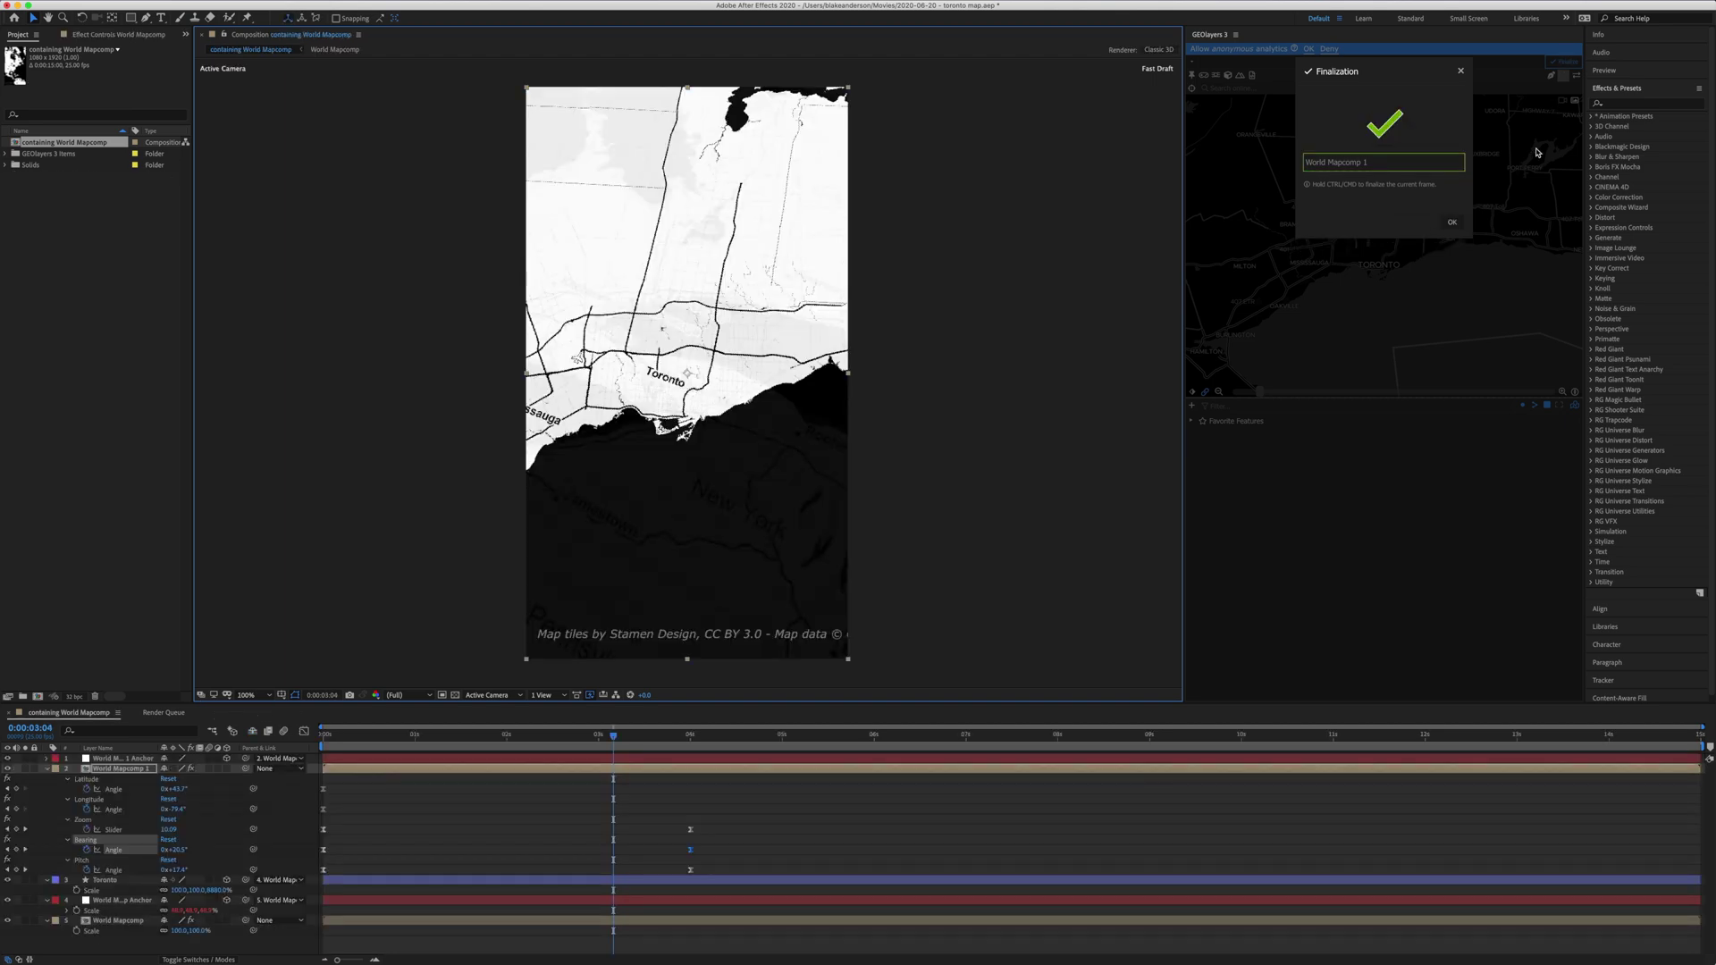
pyautogui.moveTo(613, 738); pyautogui.dragTo(688, 766)
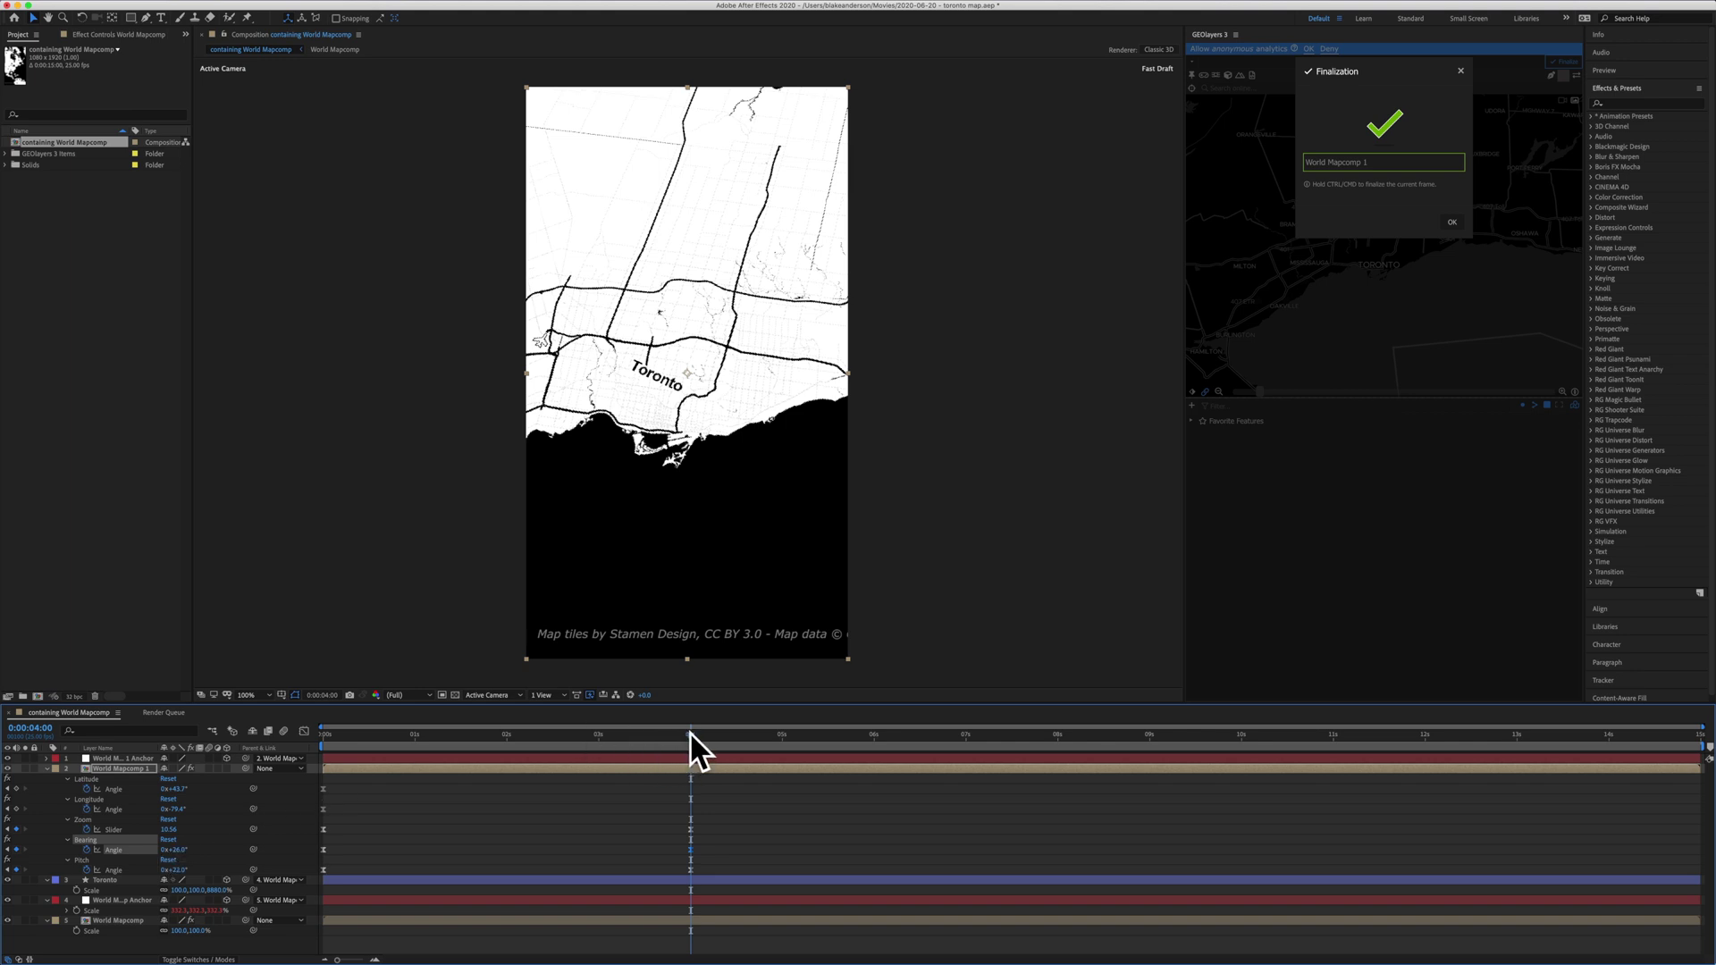
pyautogui.moveTo(679, 742); pyautogui.dragTo(608, 763)
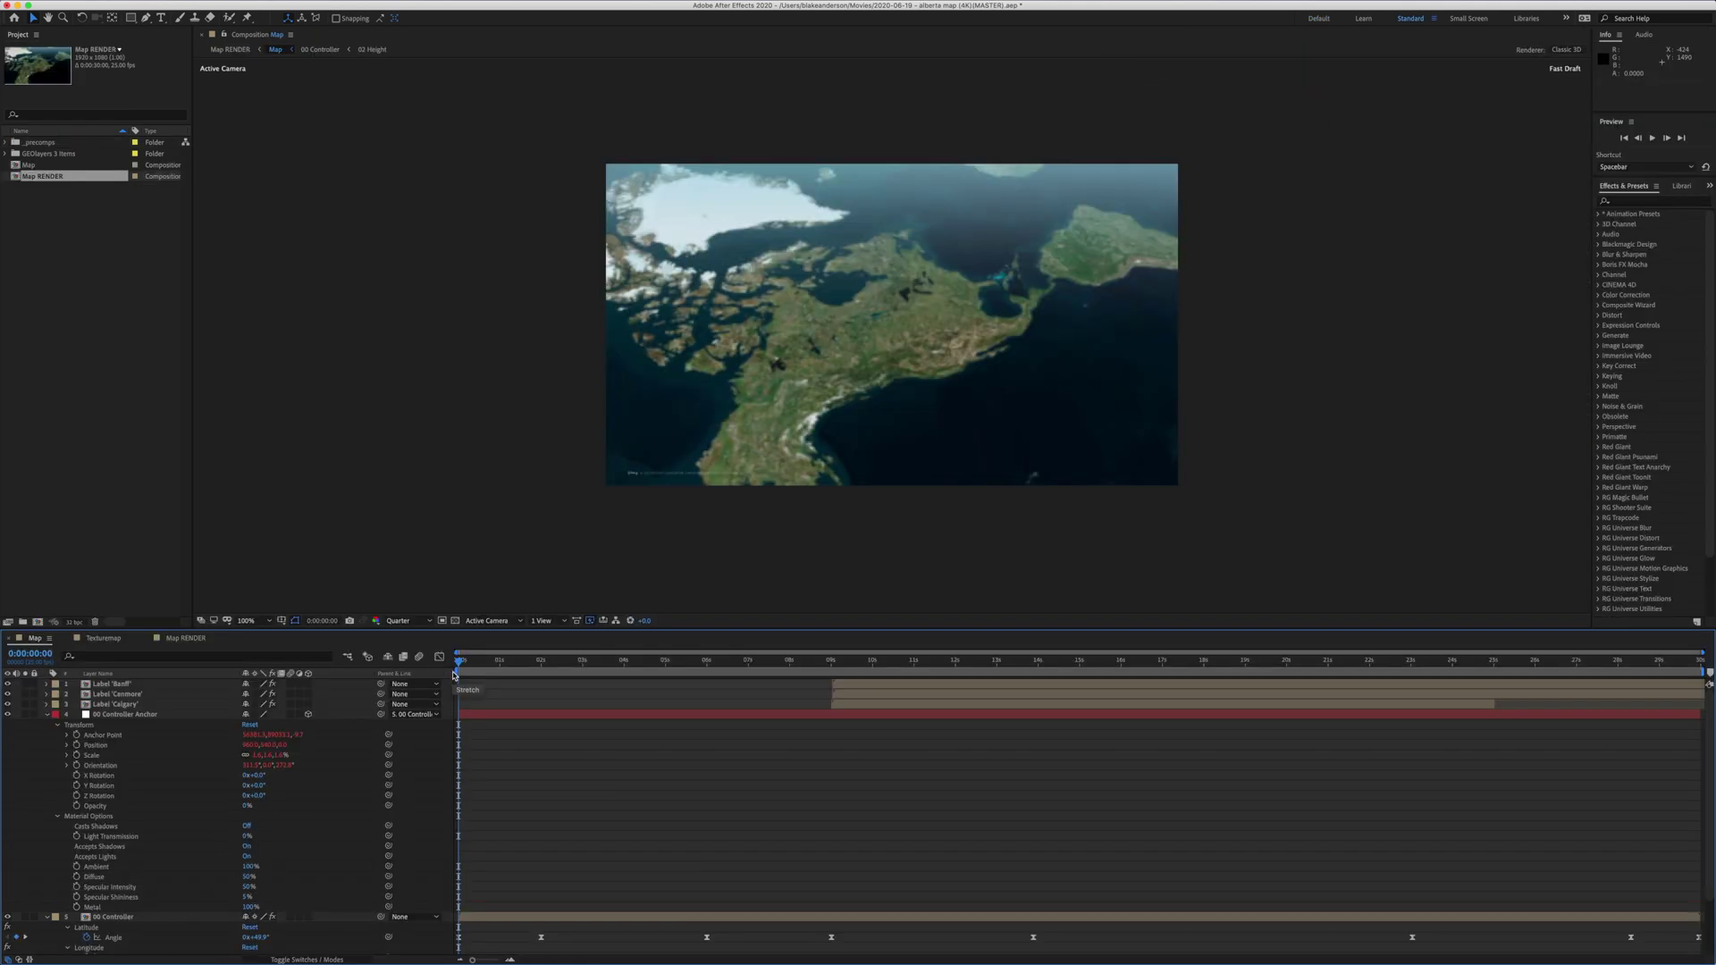
# - In the Alberta map project, preview the camera flight to Calgary and examine the label layers and controller keyframes
pyautogui.click(467, 664)
pyautogui.moveTo(497, 664); pyautogui.dragTo(1053, 688)
pyautogui.scroll(-1, 1052, 688)
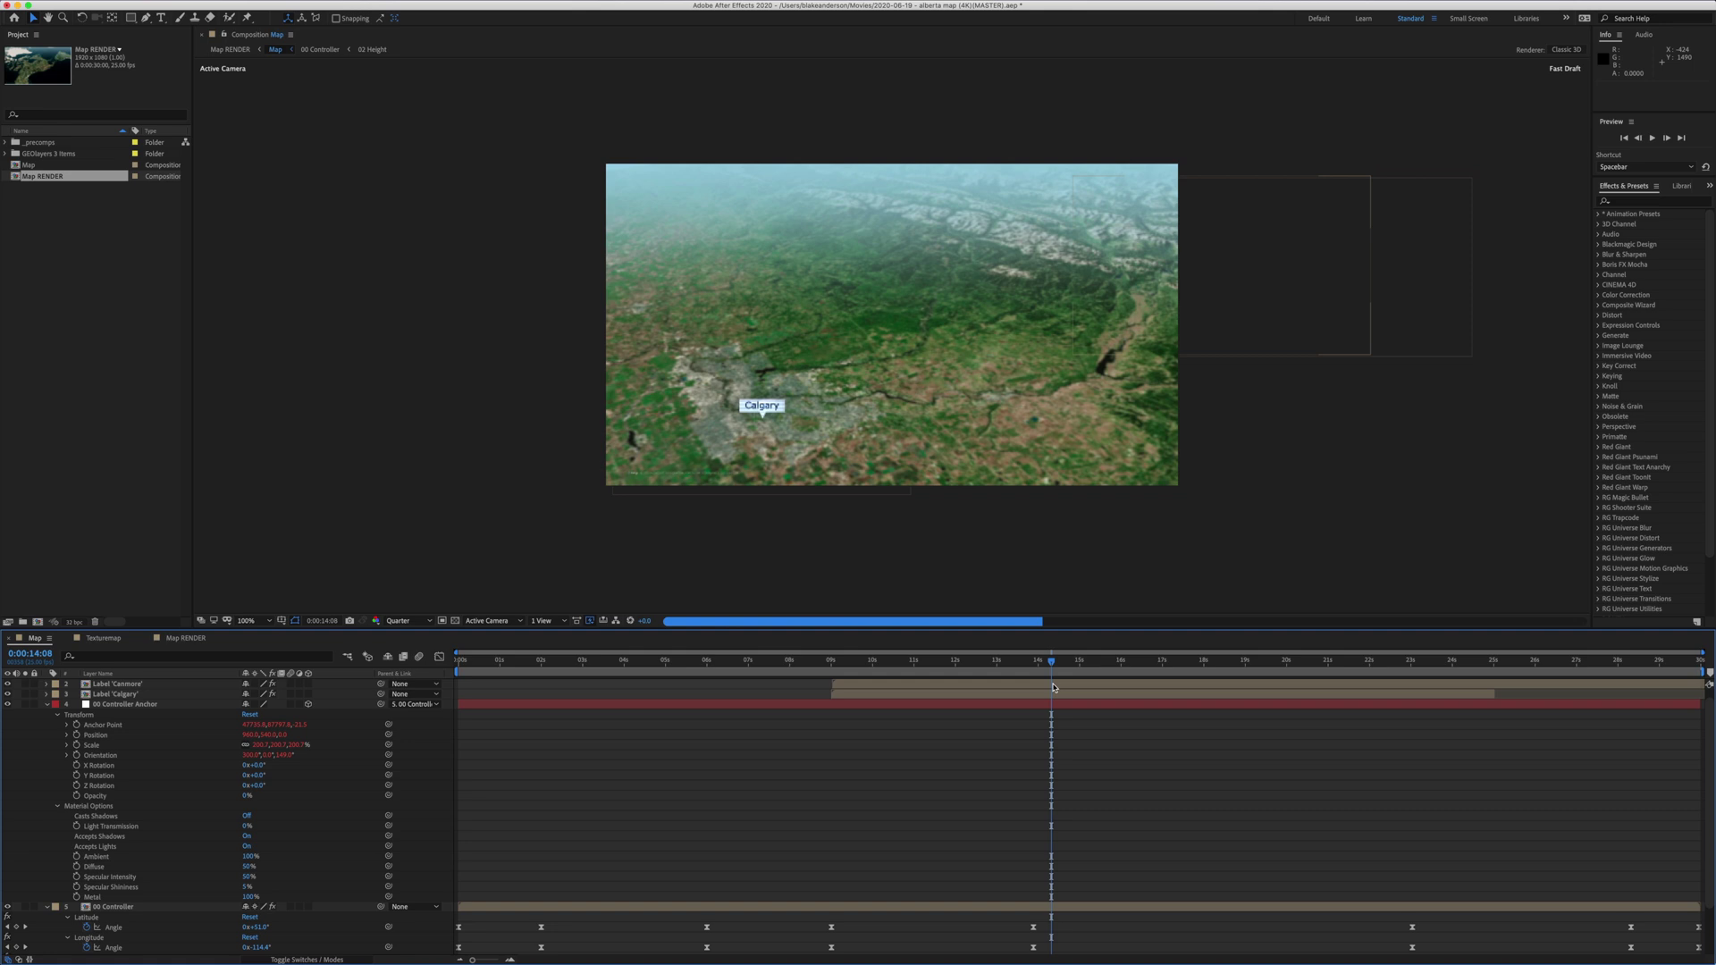
pyautogui.scroll(-2, 1053, 686)
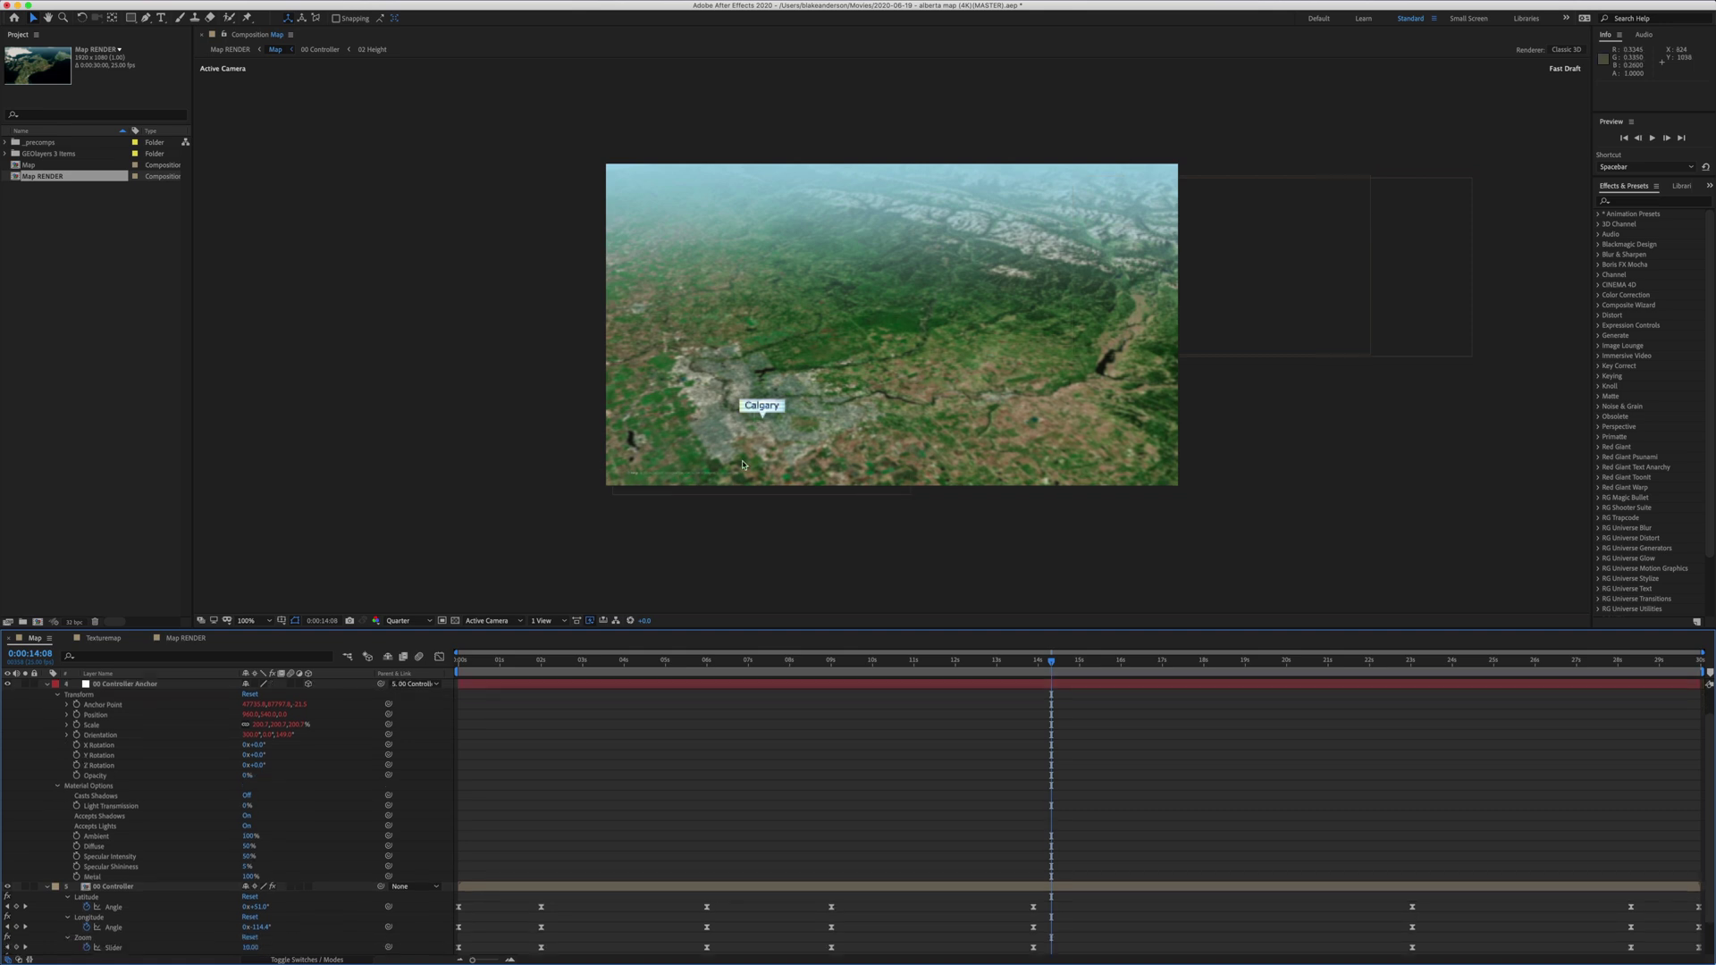
pyautogui.scroll(3, 685, 708)
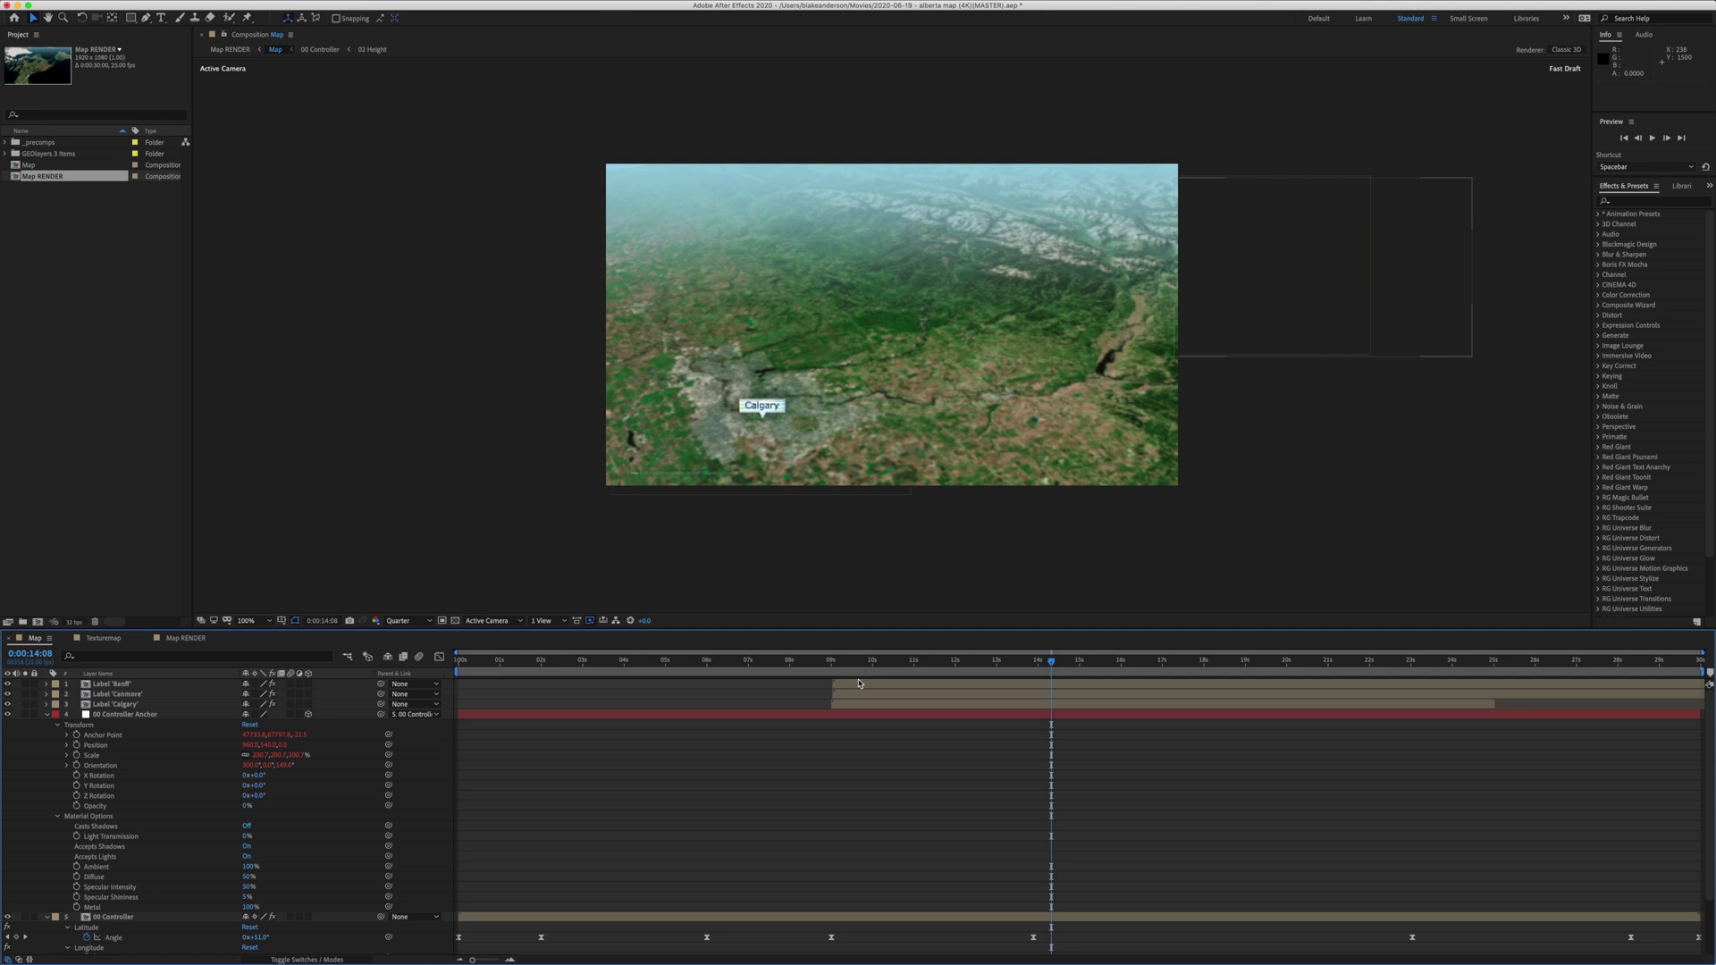
pyautogui.moveTo(1051, 663); pyautogui.dragTo(454, 667)
pyautogui.click(930, 704)
pyautogui.scroll(-1, 927, 719)
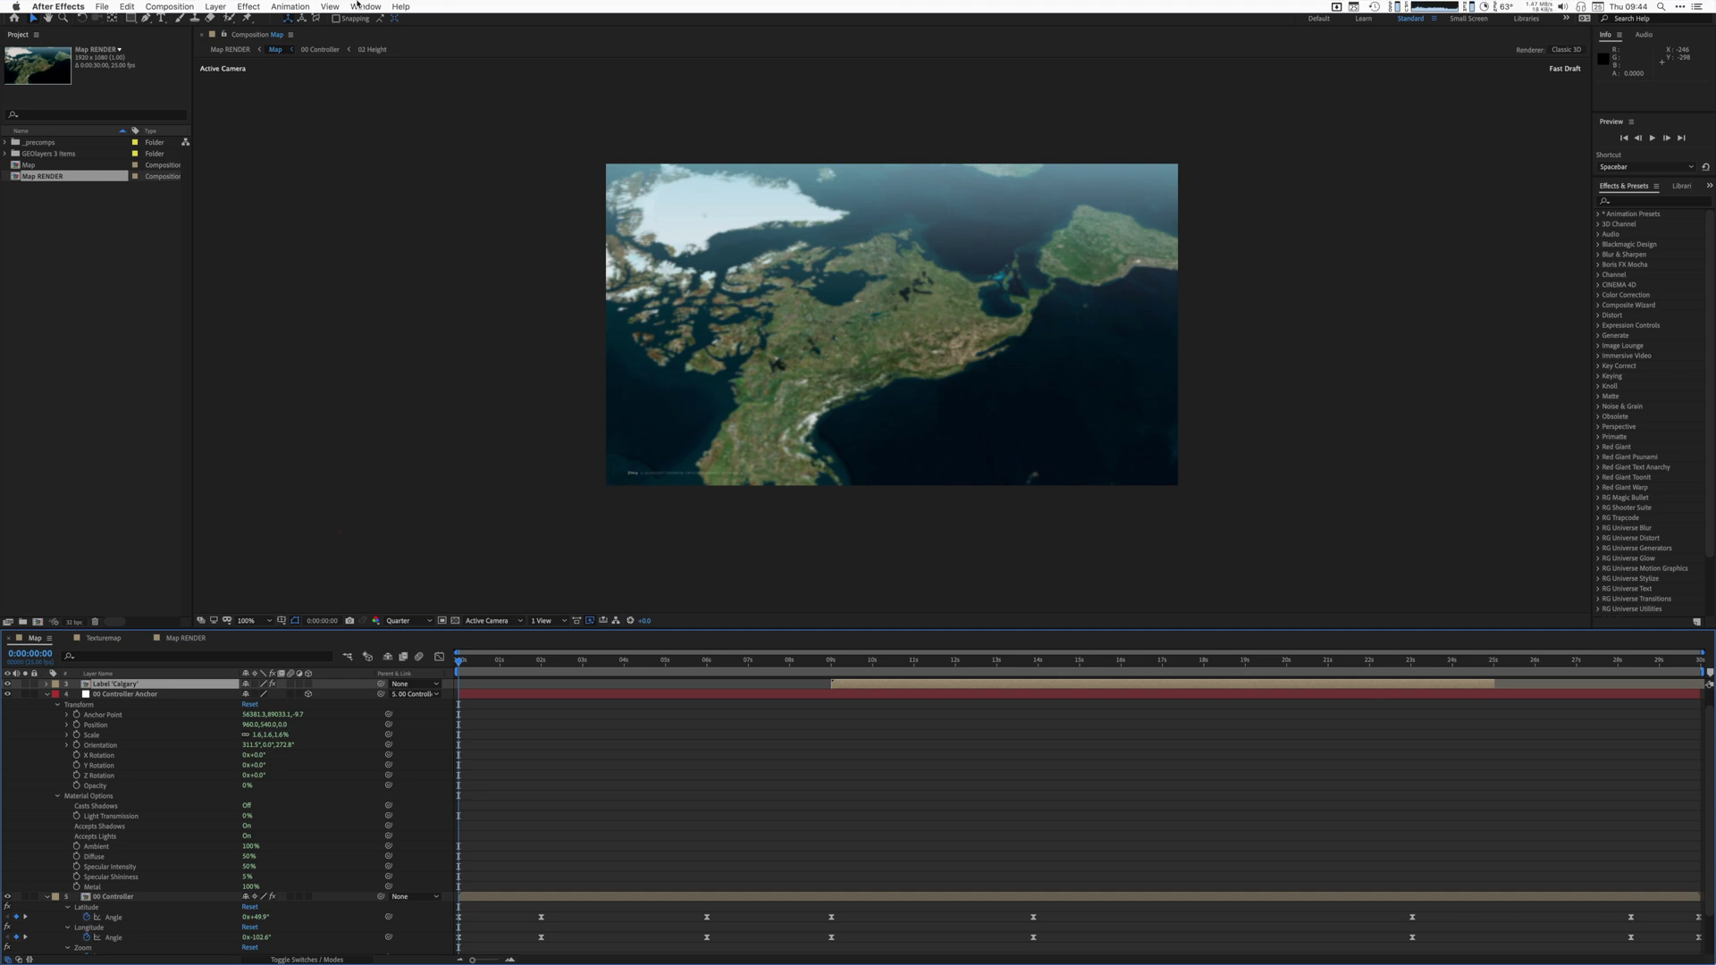
# - Open the GEOlayers 3 extension in the Alberta map project
pyautogui.click(363, 6)
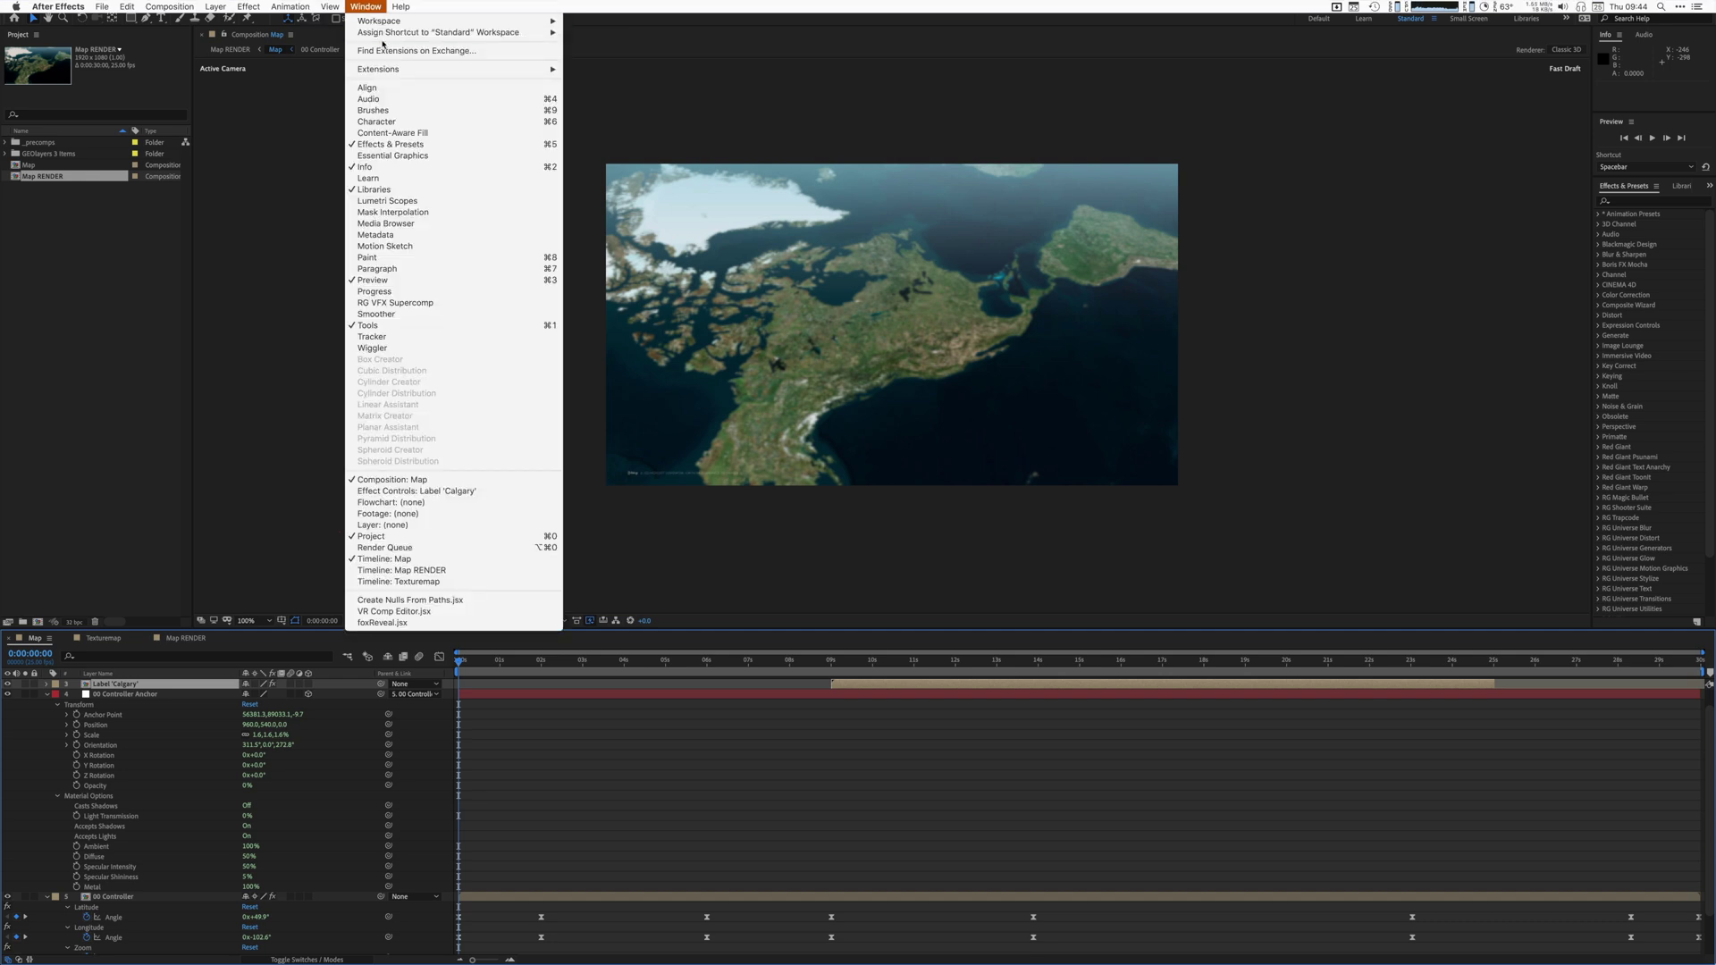
pyautogui.moveTo(397, 70)
pyautogui.click(600, 92)
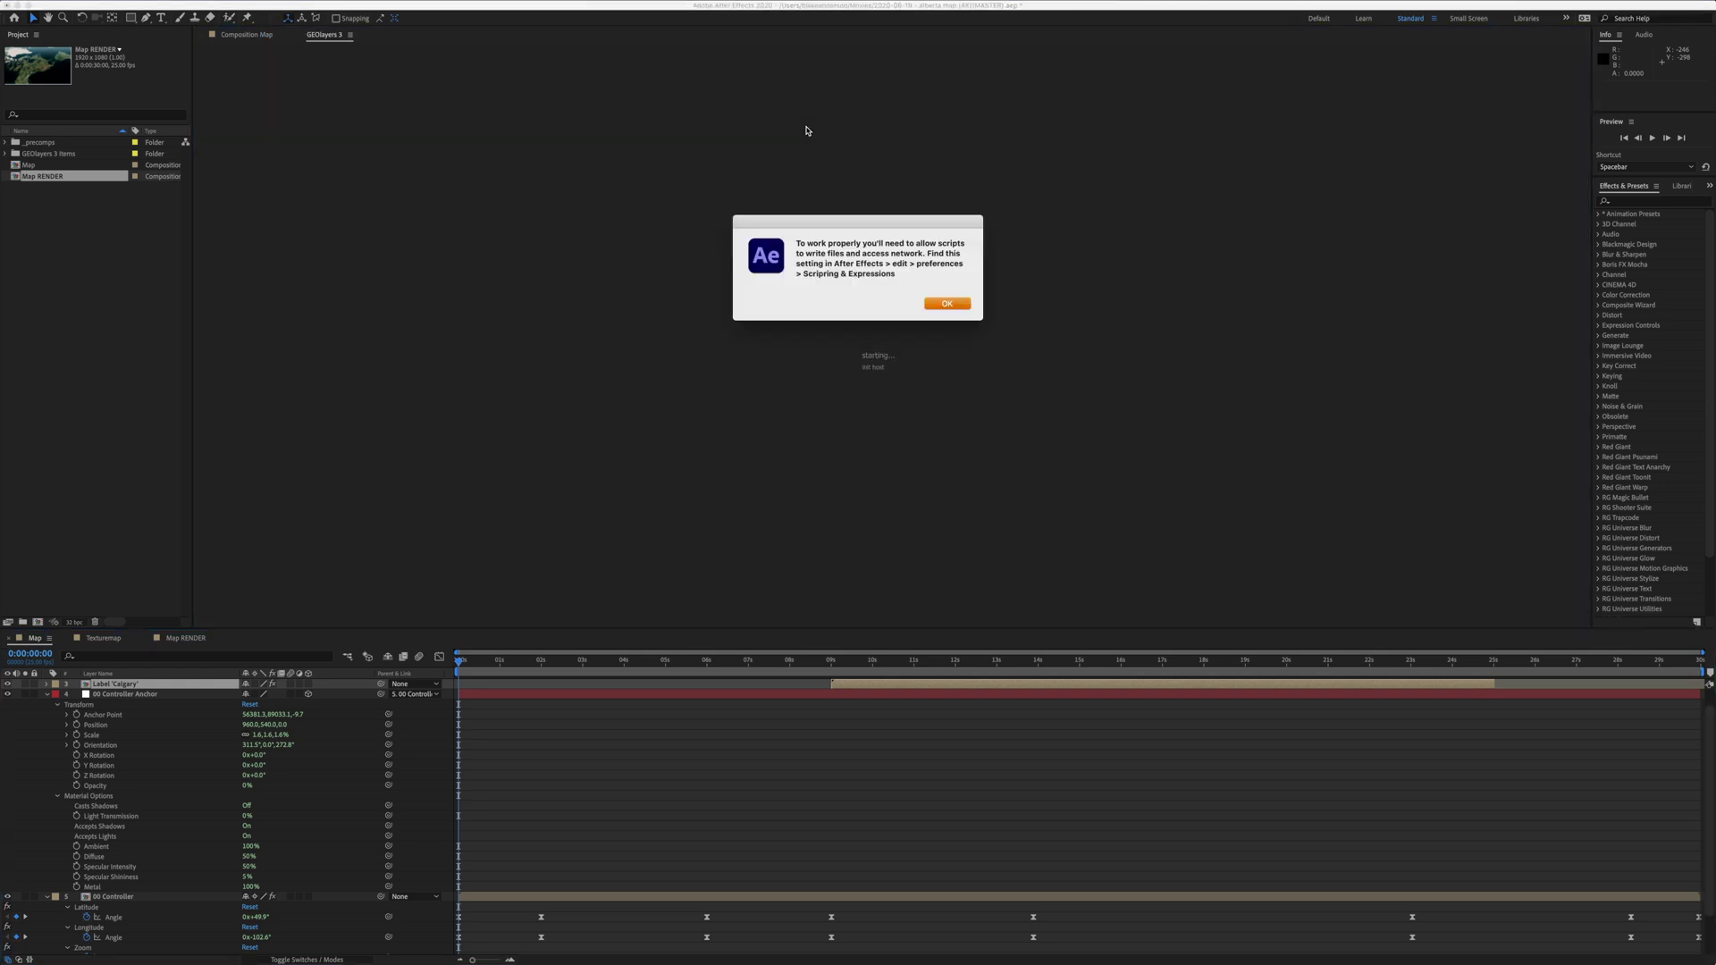
# - Dismiss the script-access notice and open the 3D Landscape sample project in its Trapcode Mir 3 version, saving the Alberta map project
pyautogui.click(947, 304)
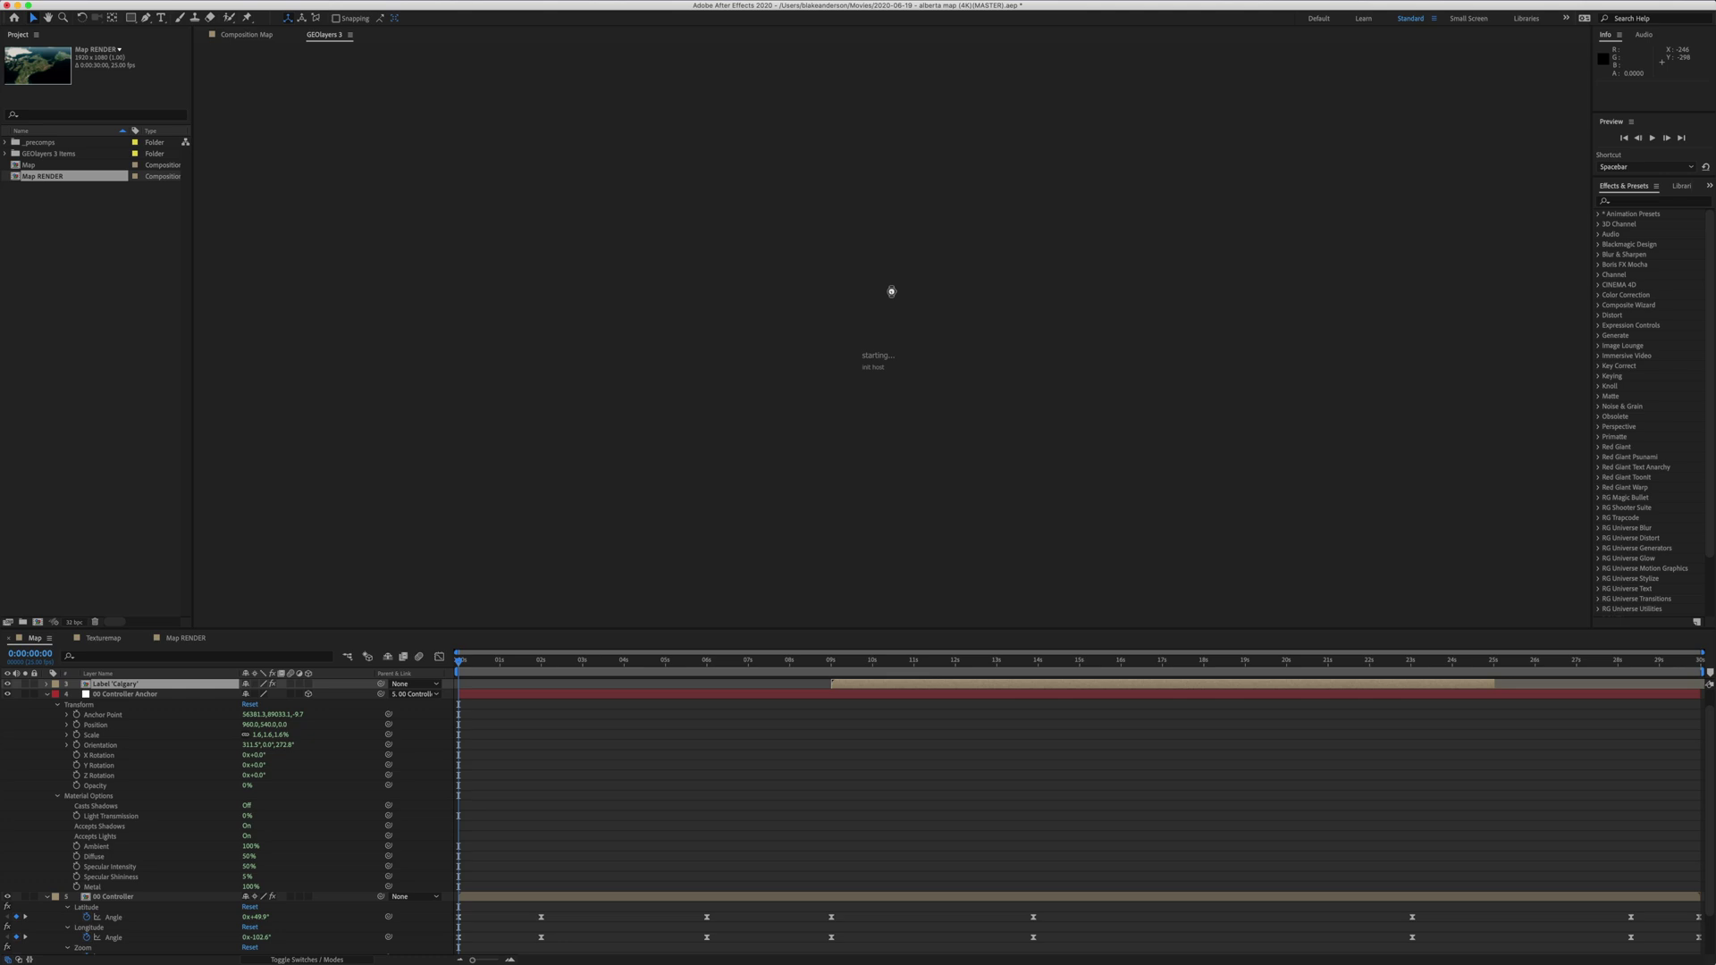
pyautogui.click(1084, 316)
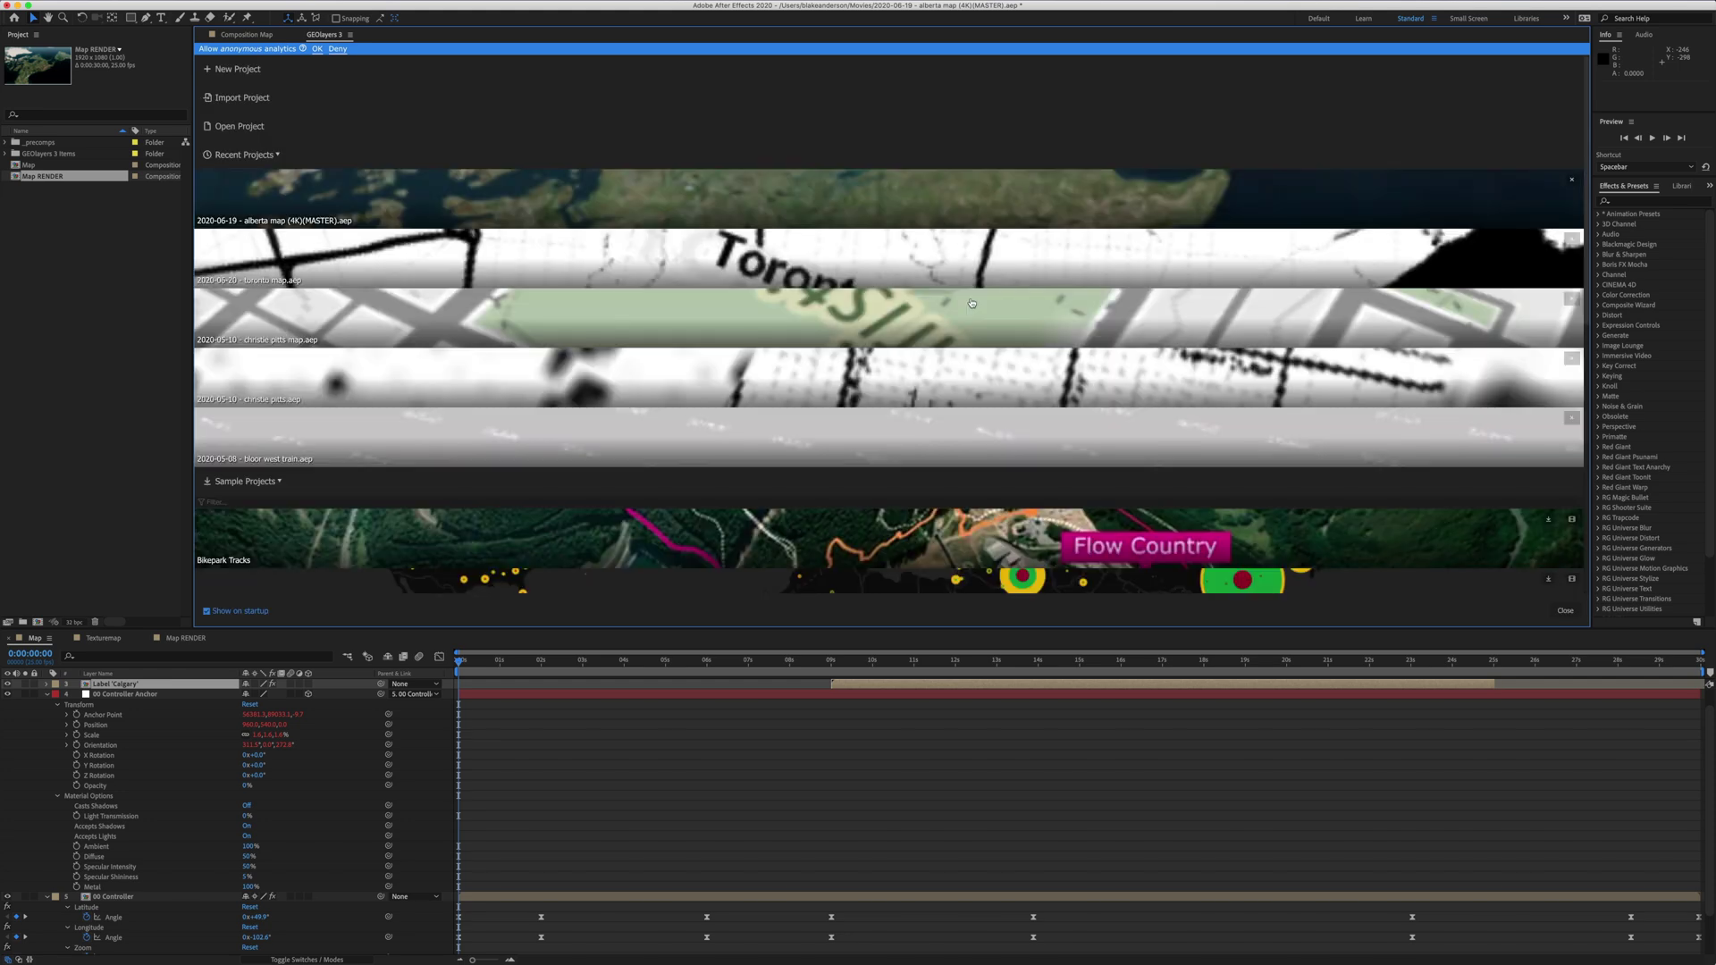
pyautogui.scroll(-10, 971, 303)
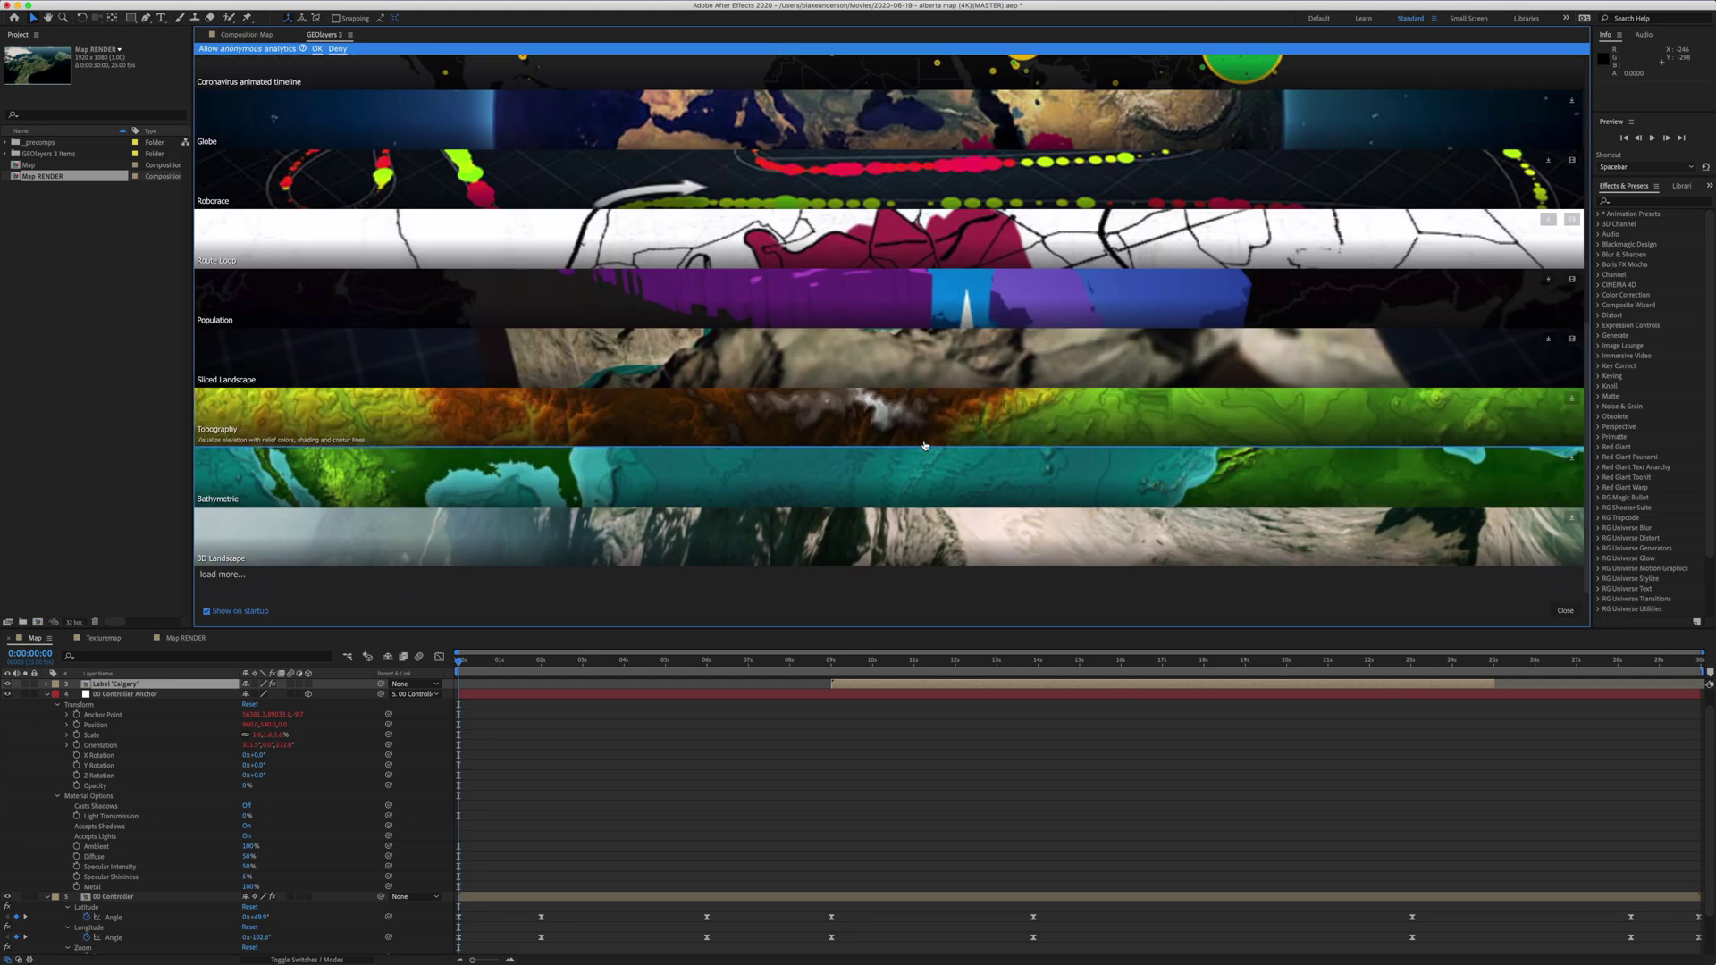
pyautogui.click(692, 543)
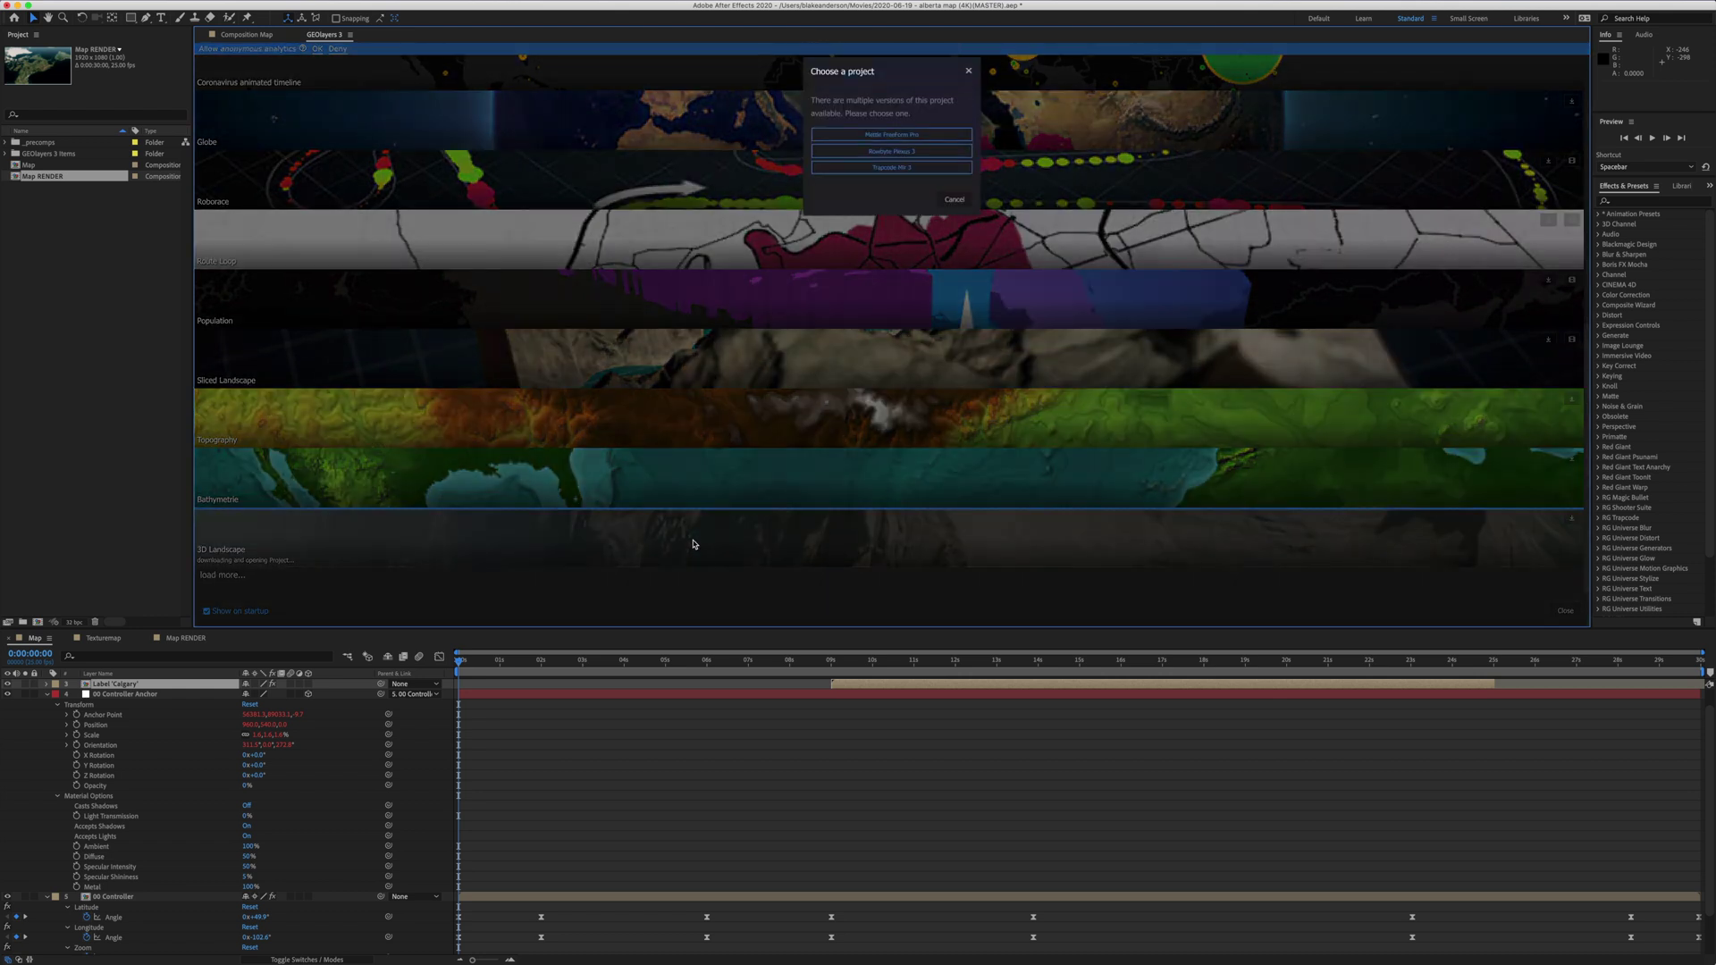
pyautogui.click(919, 169)
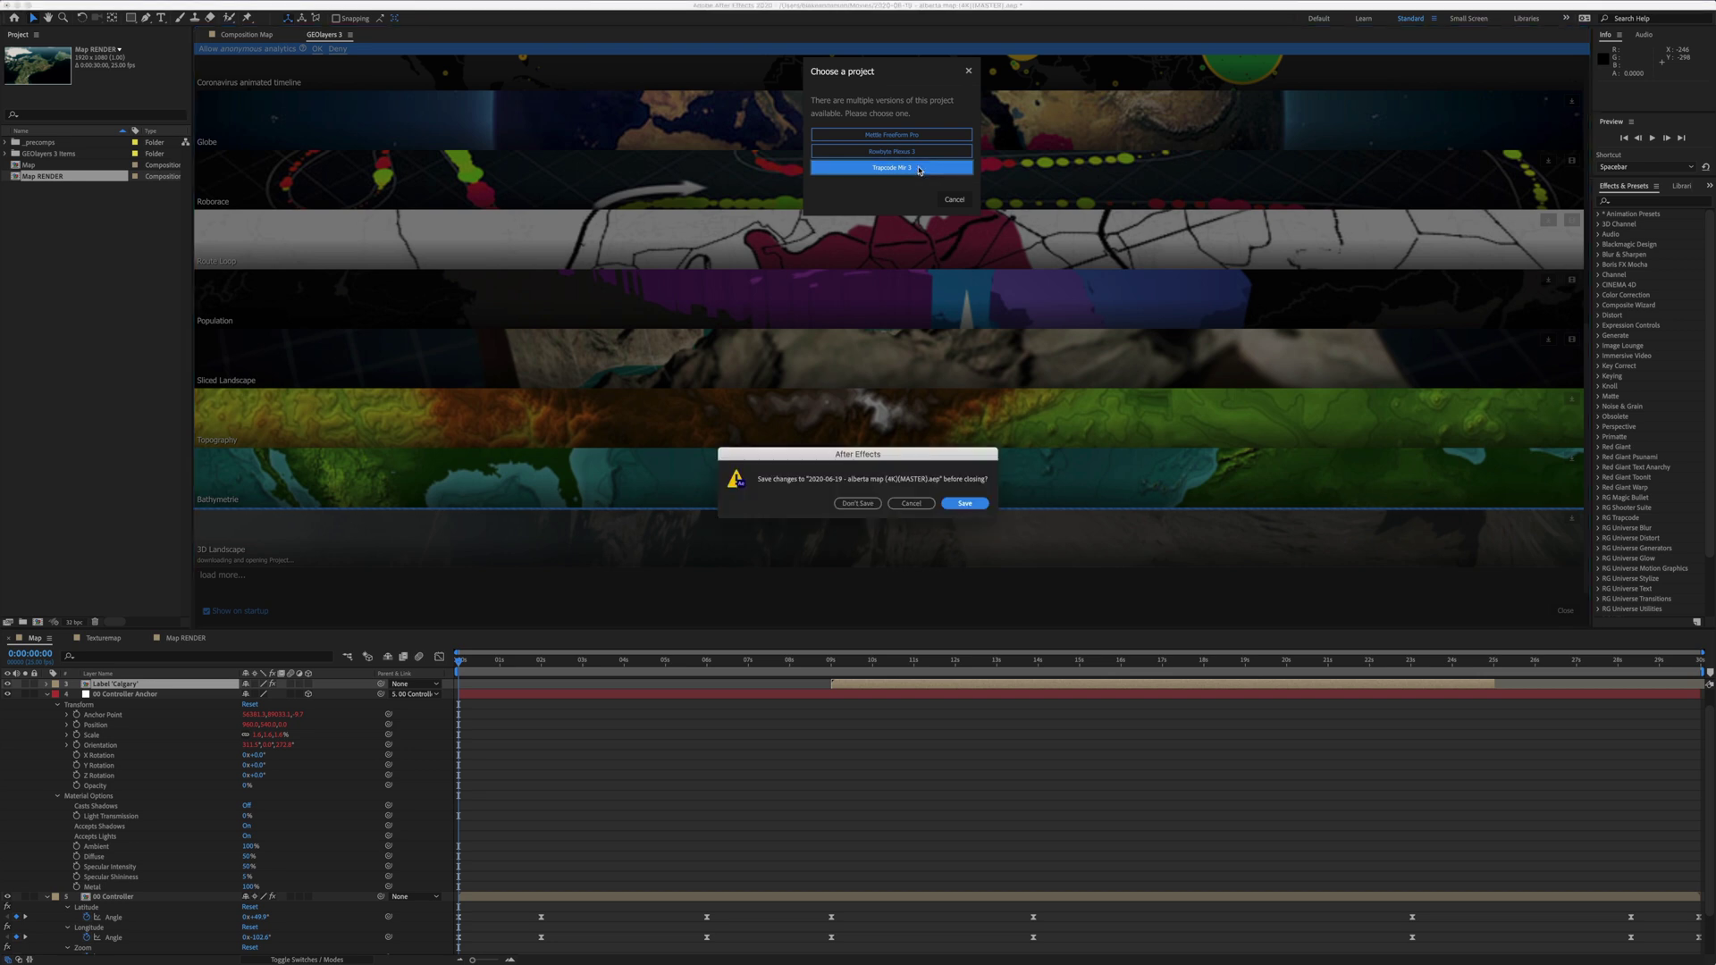
pyautogui.click(961, 503)
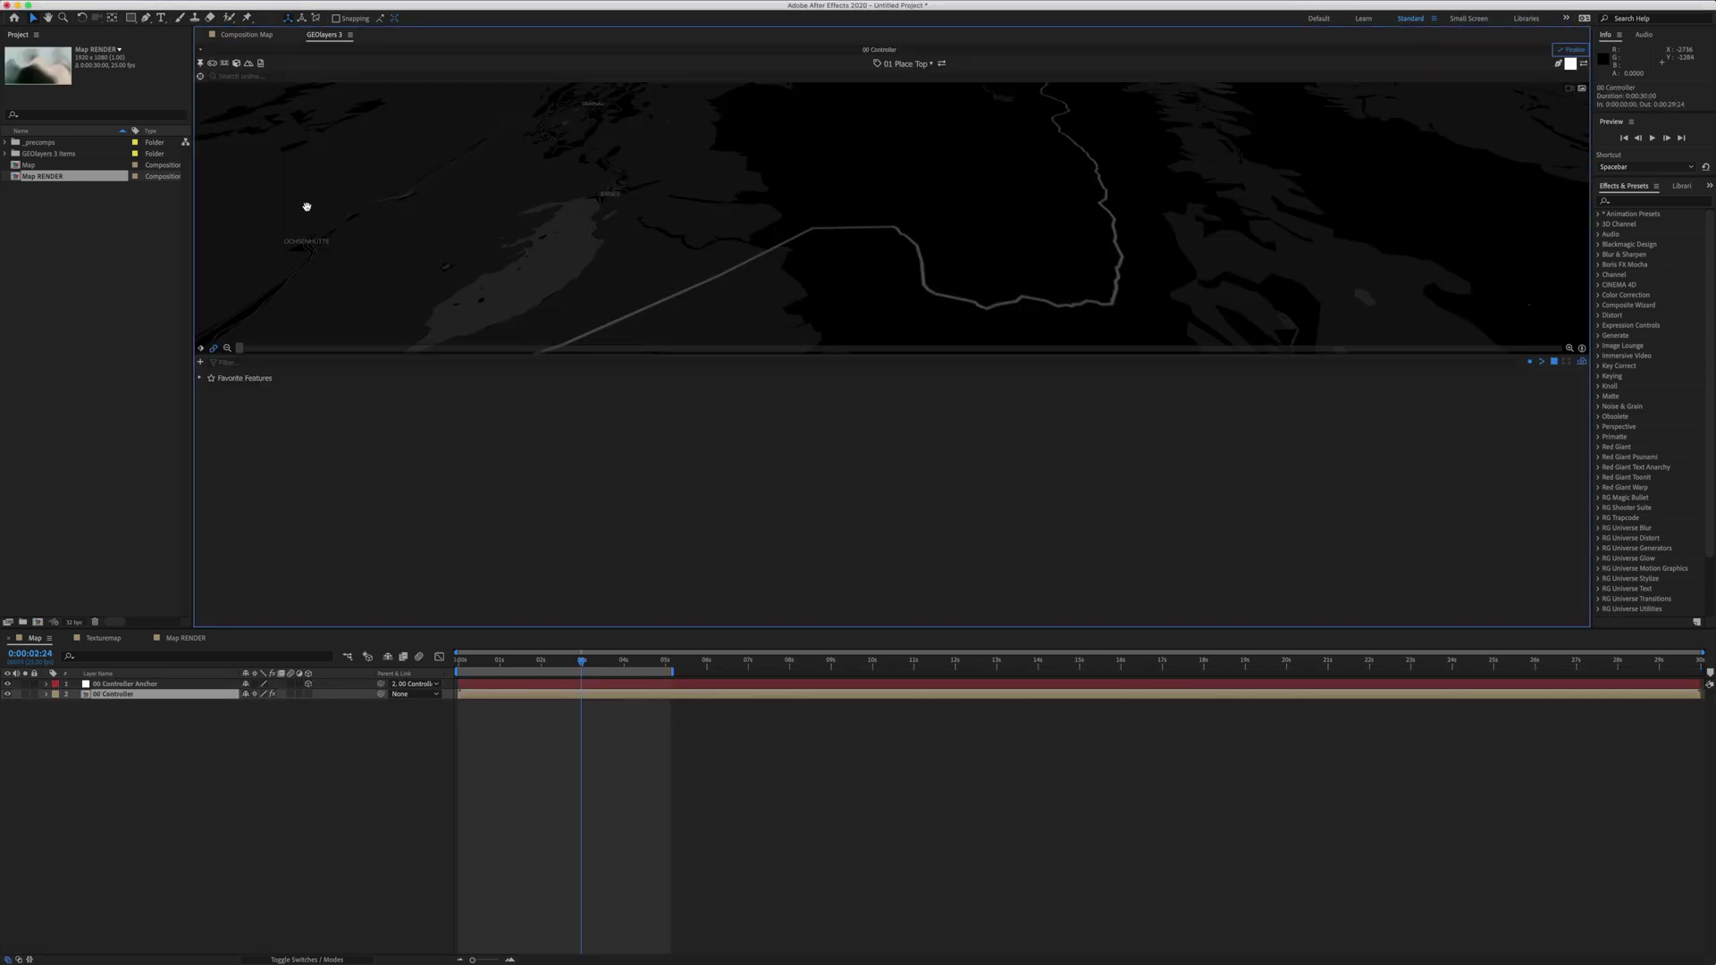
# - Dock the GEOlayers 3 panel beside the composition view and move the map to the city of Calgary, Alberta, Canada
pyautogui.moveTo(338, 38); pyautogui.dragTo(826, 229)
pyautogui.moveTo(1337, 267); pyautogui.dragTo(1564, 275)
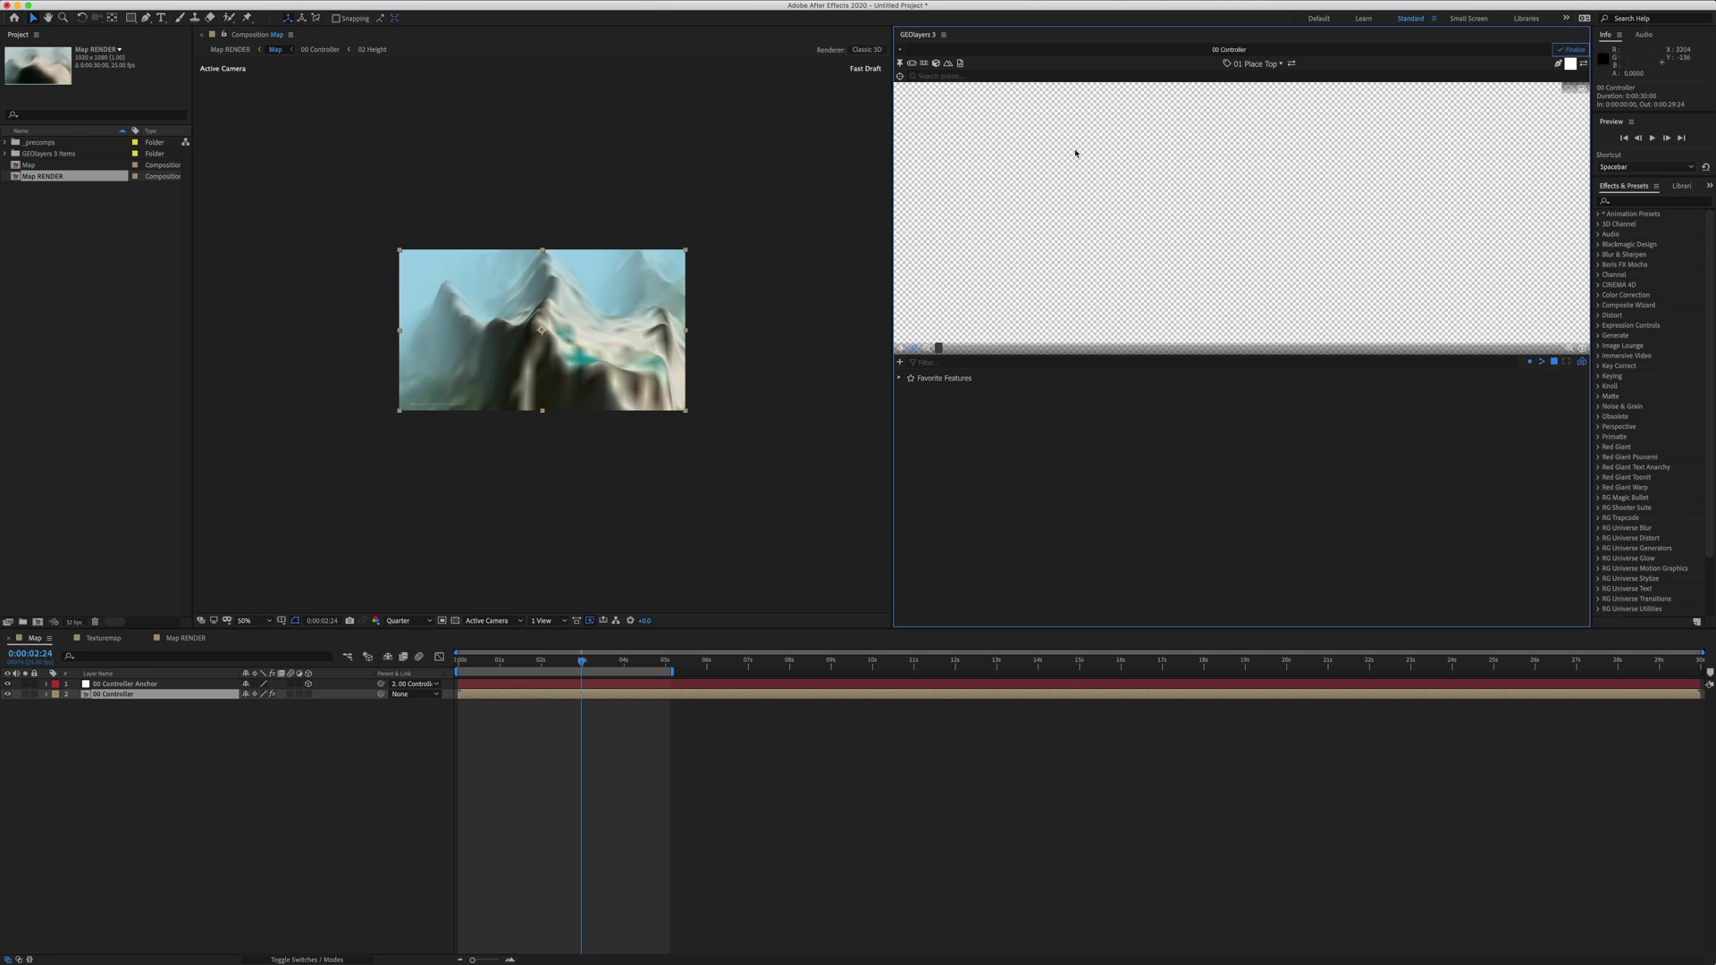
pyautogui.click(949, 77)
pyautogui.write('Calgary')
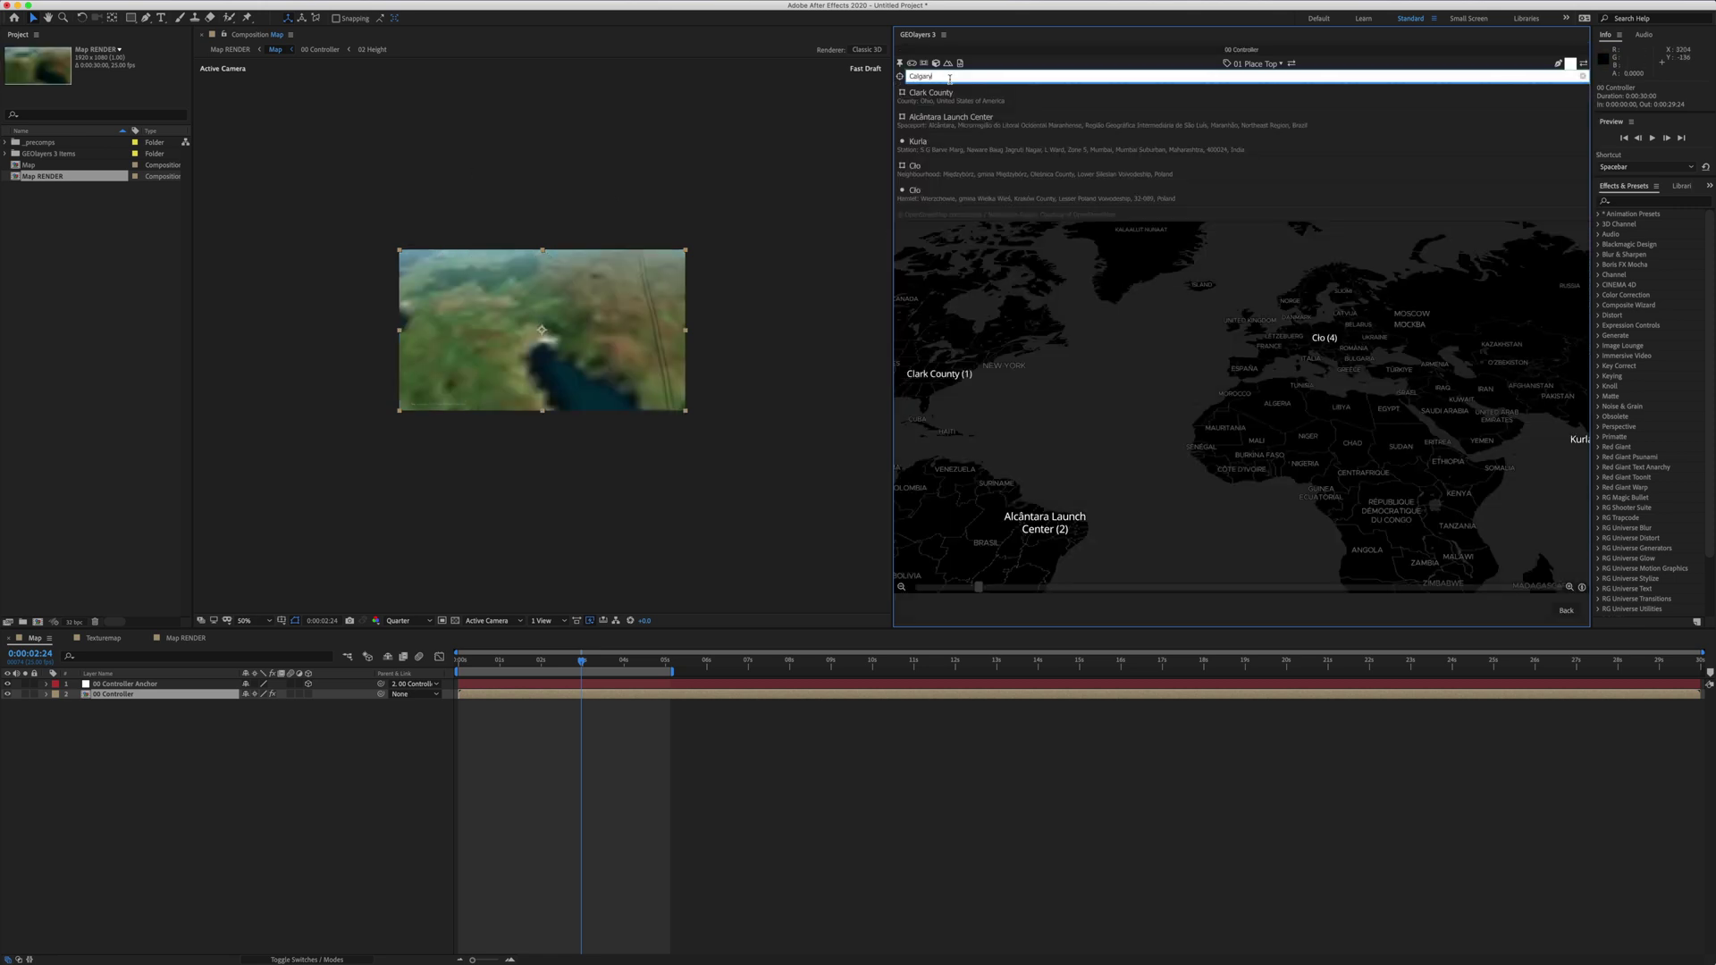
pyautogui.click(962, 107)
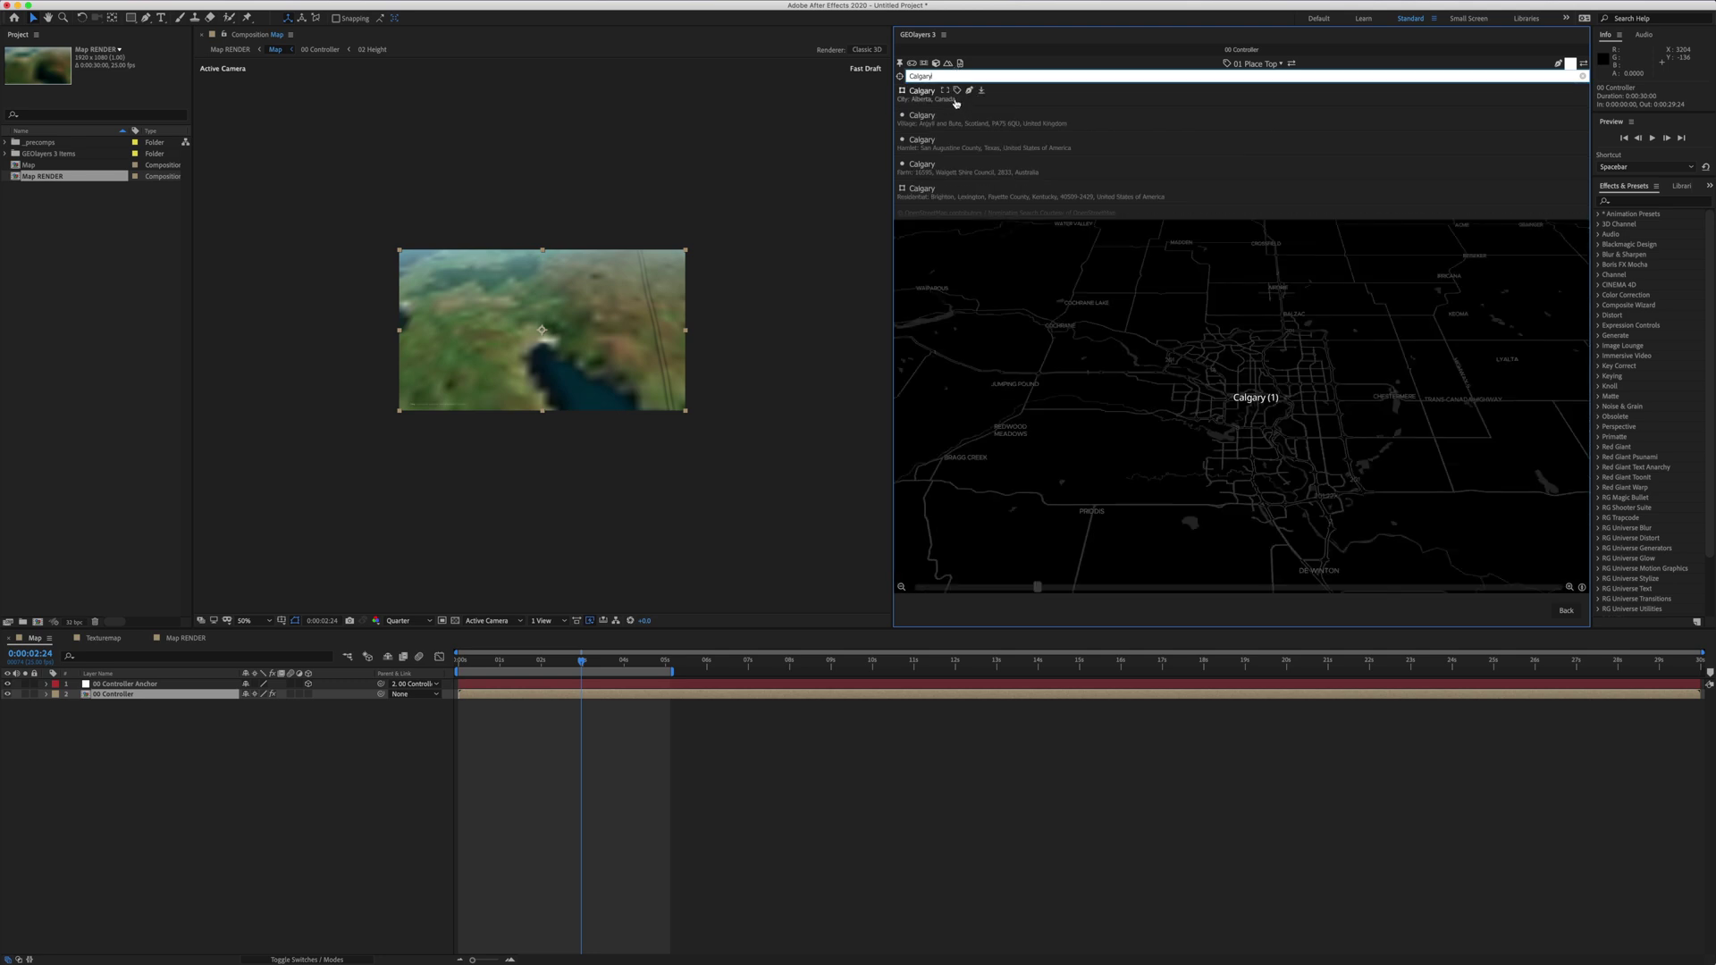
pyautogui.click(939, 97)
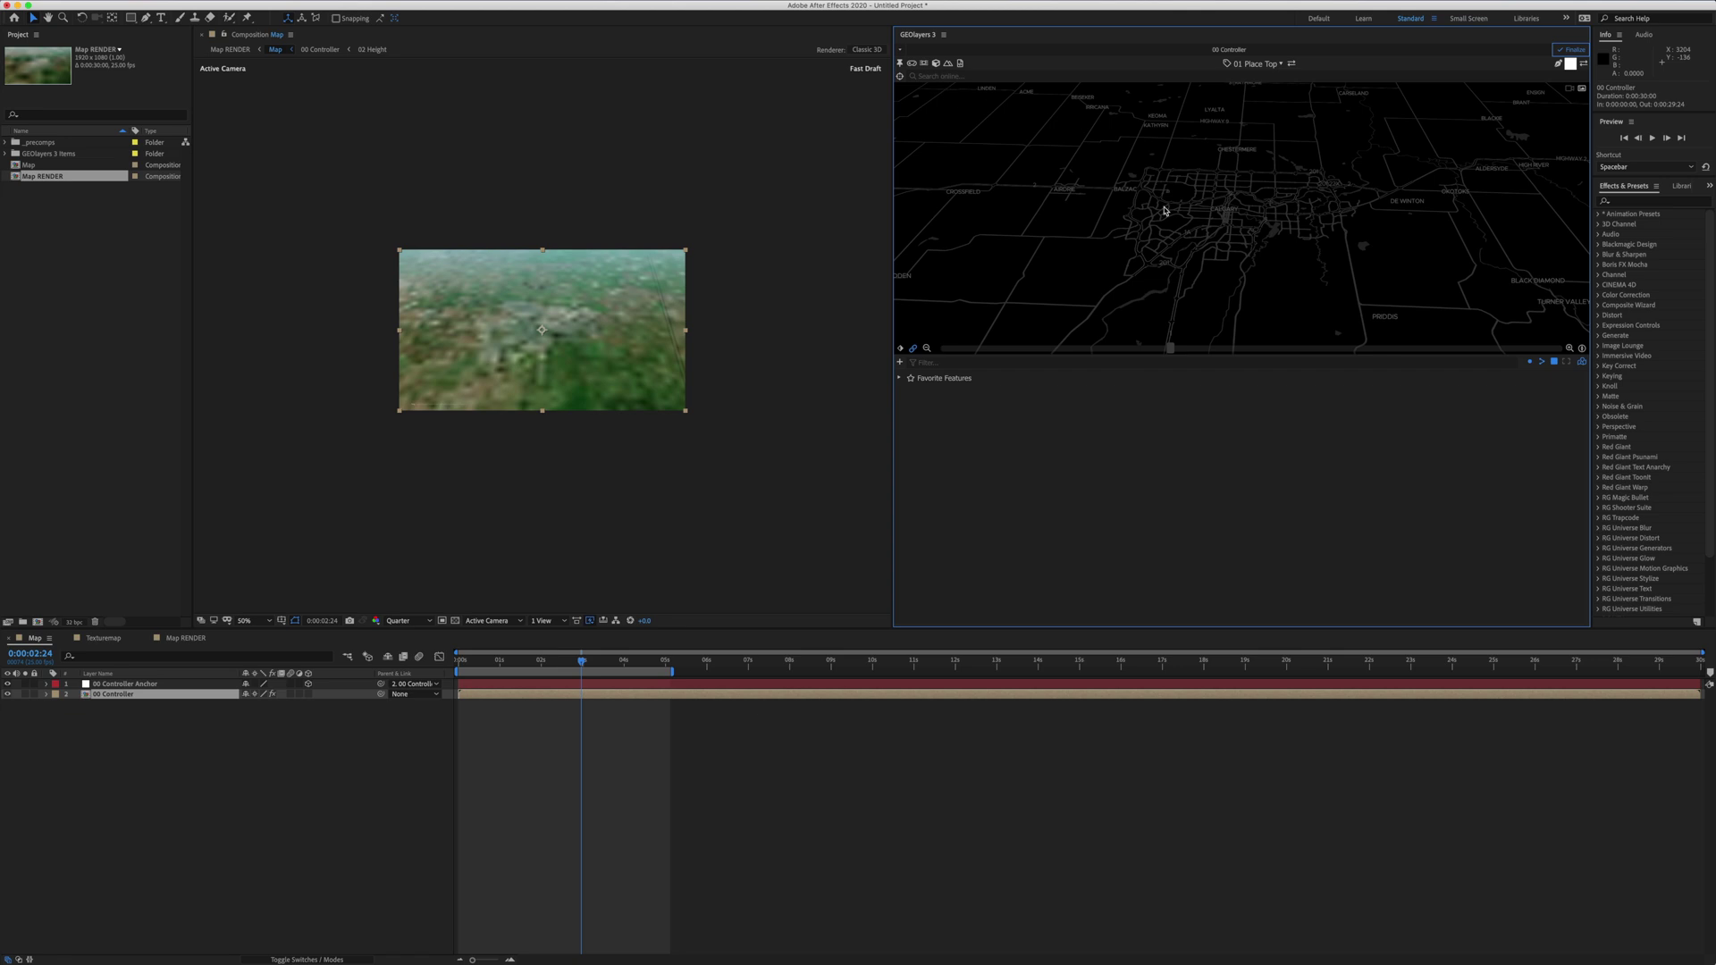
# - Zoom the map out from Calgary until North America fills the composition
pyautogui.click(927, 348)
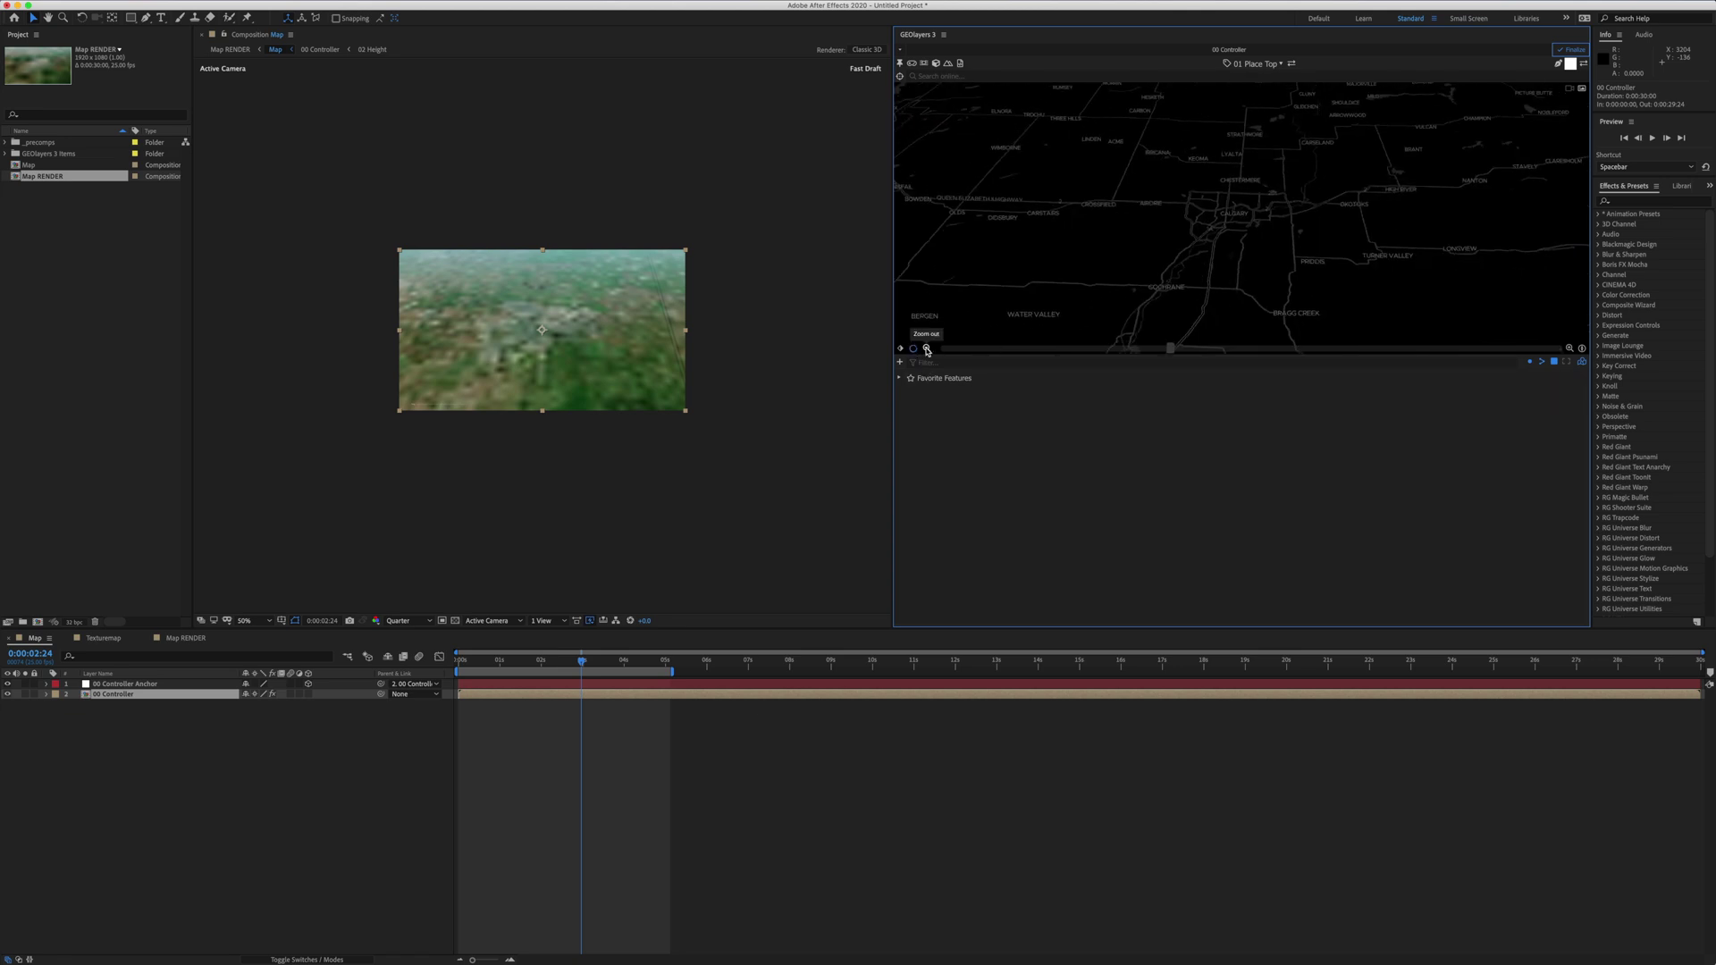
pyautogui.click(926, 348)
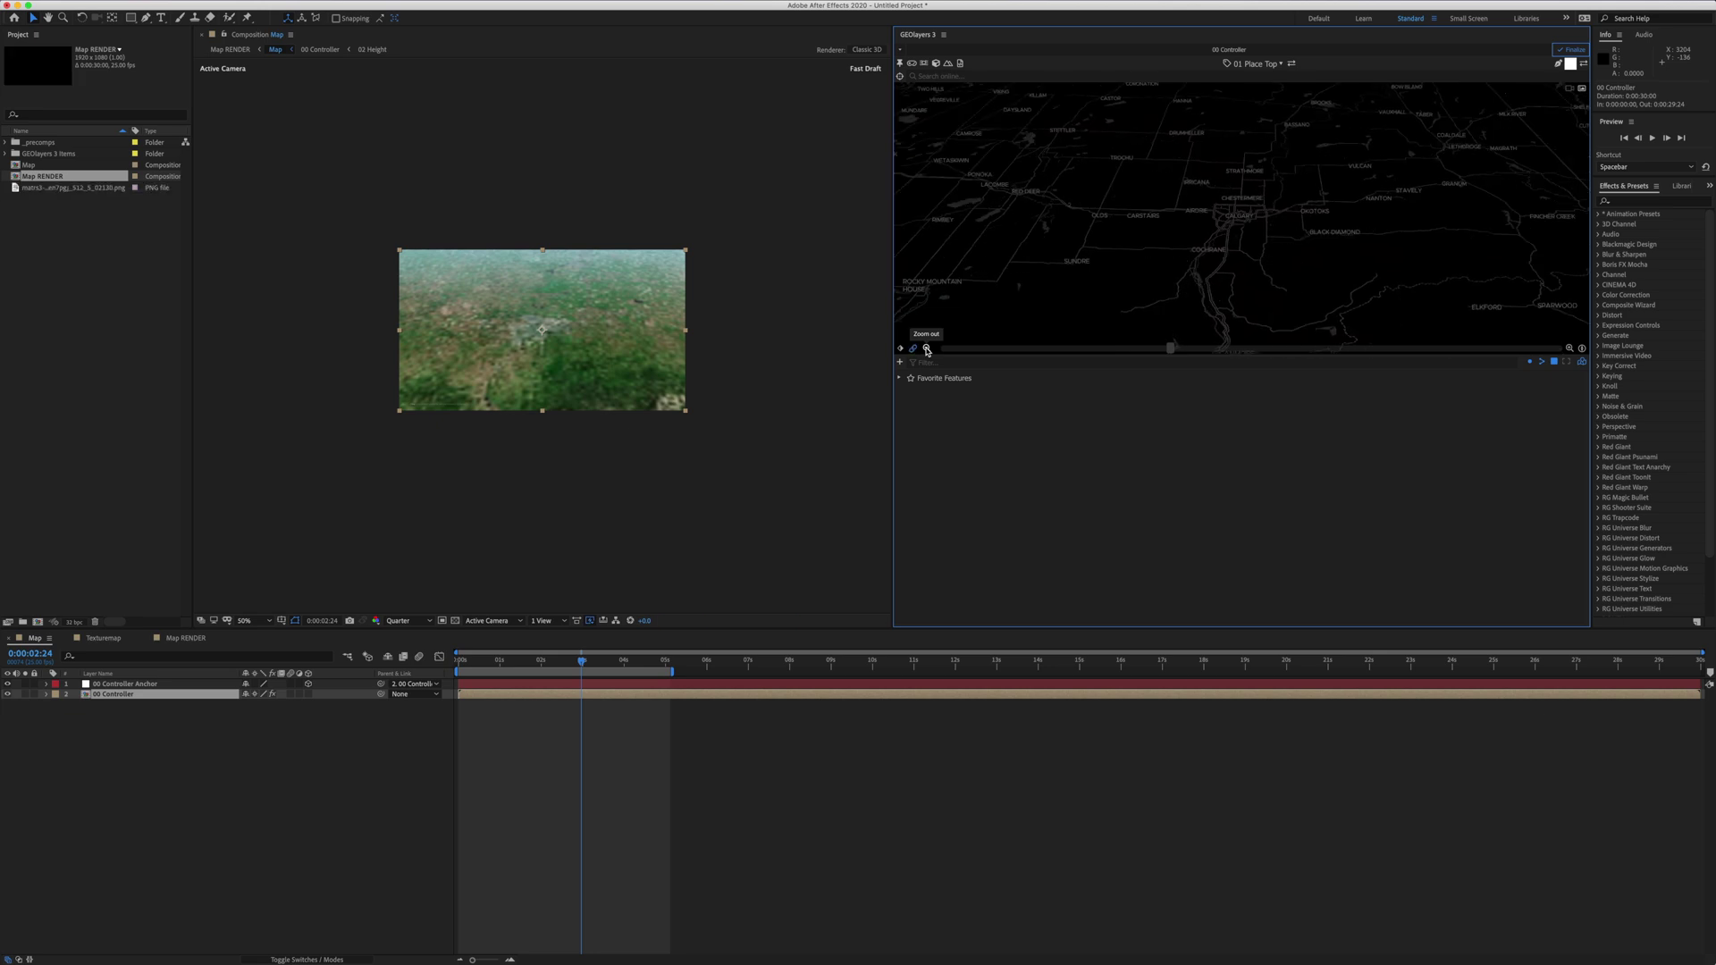
pyautogui.click(927, 349)
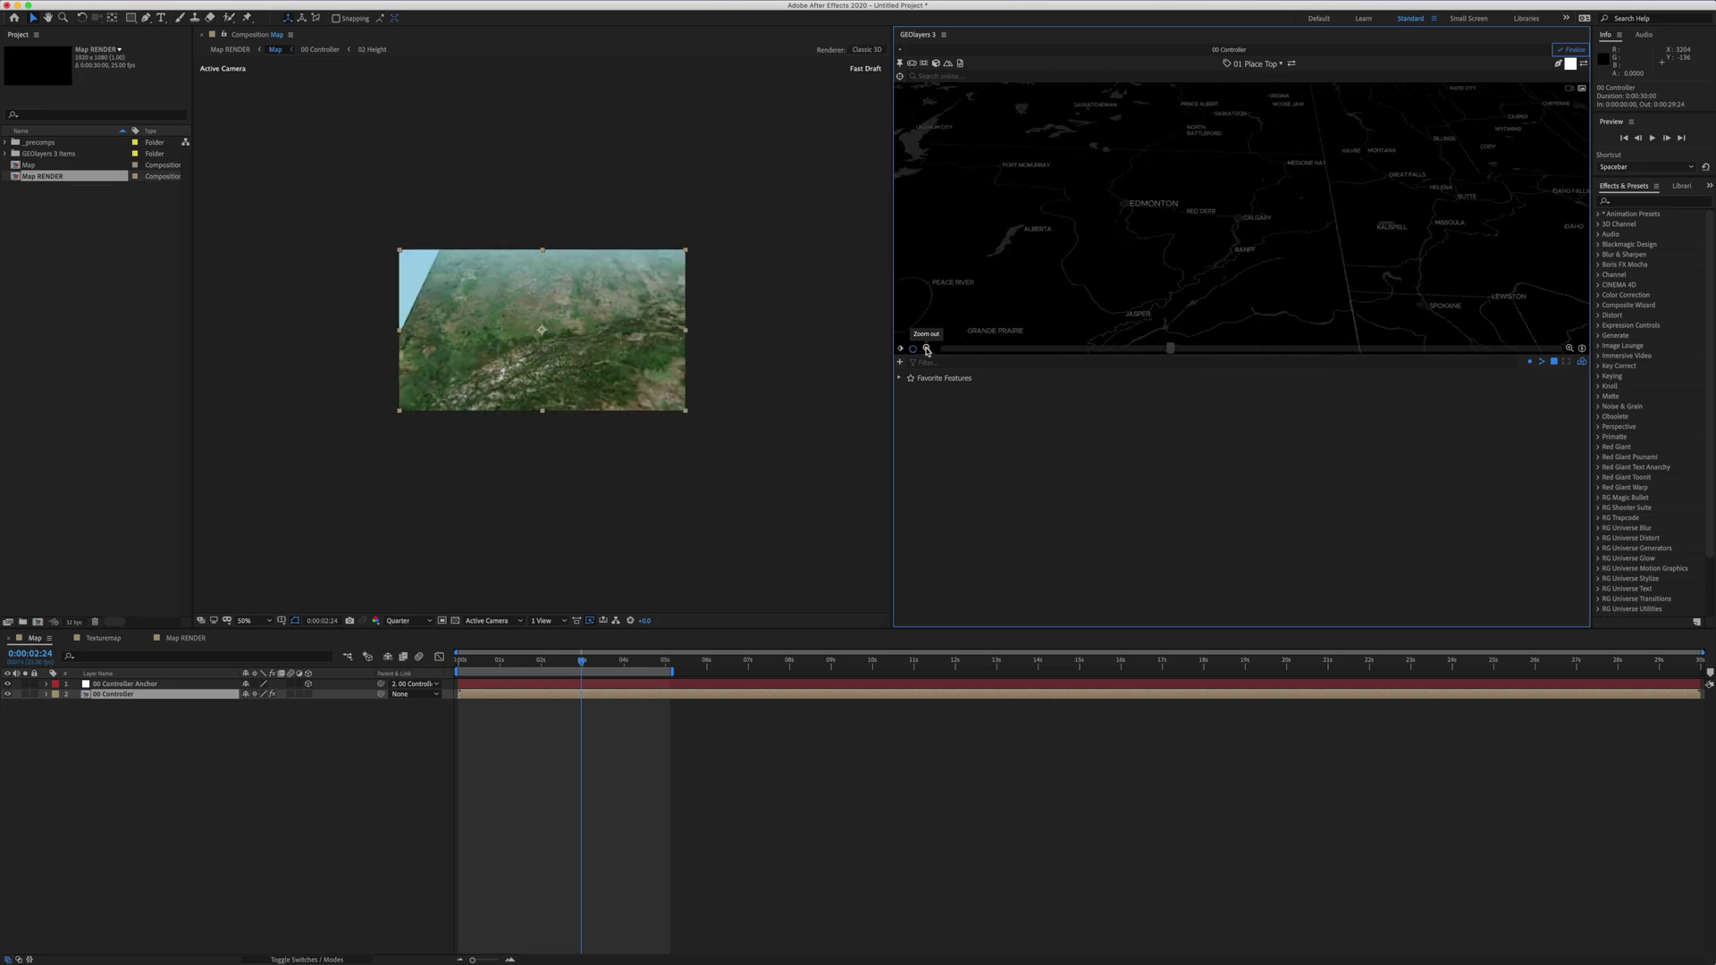
pyautogui.click(926, 349)
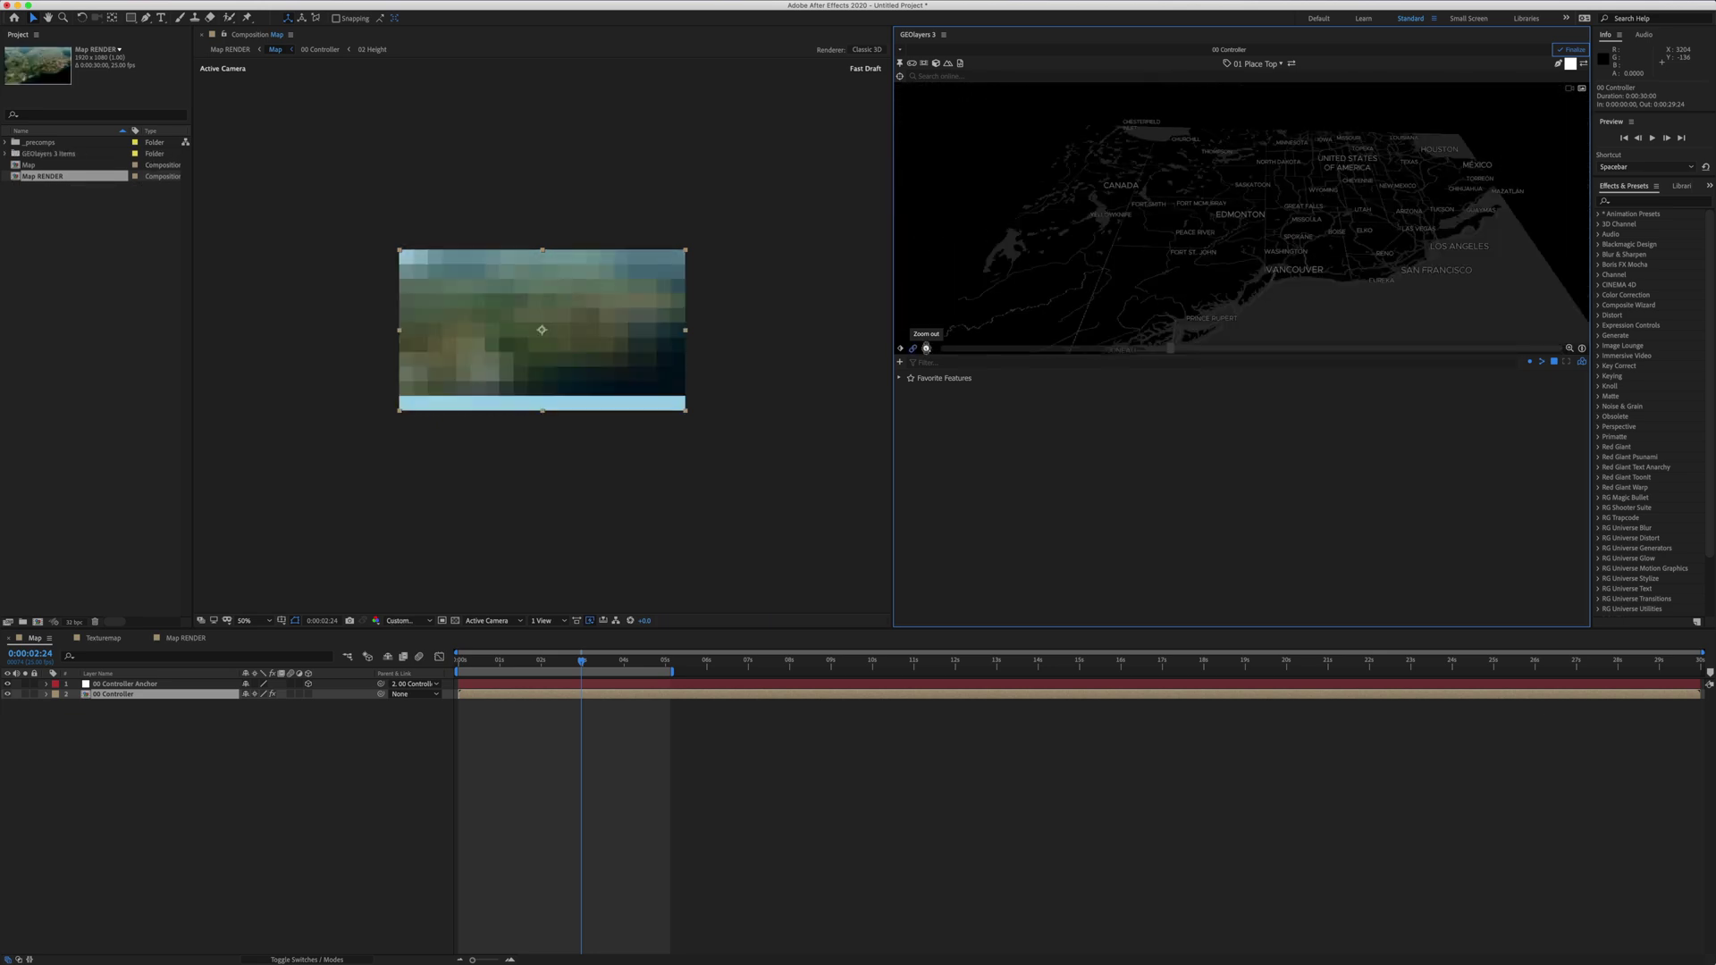
pyautogui.click(926, 348)
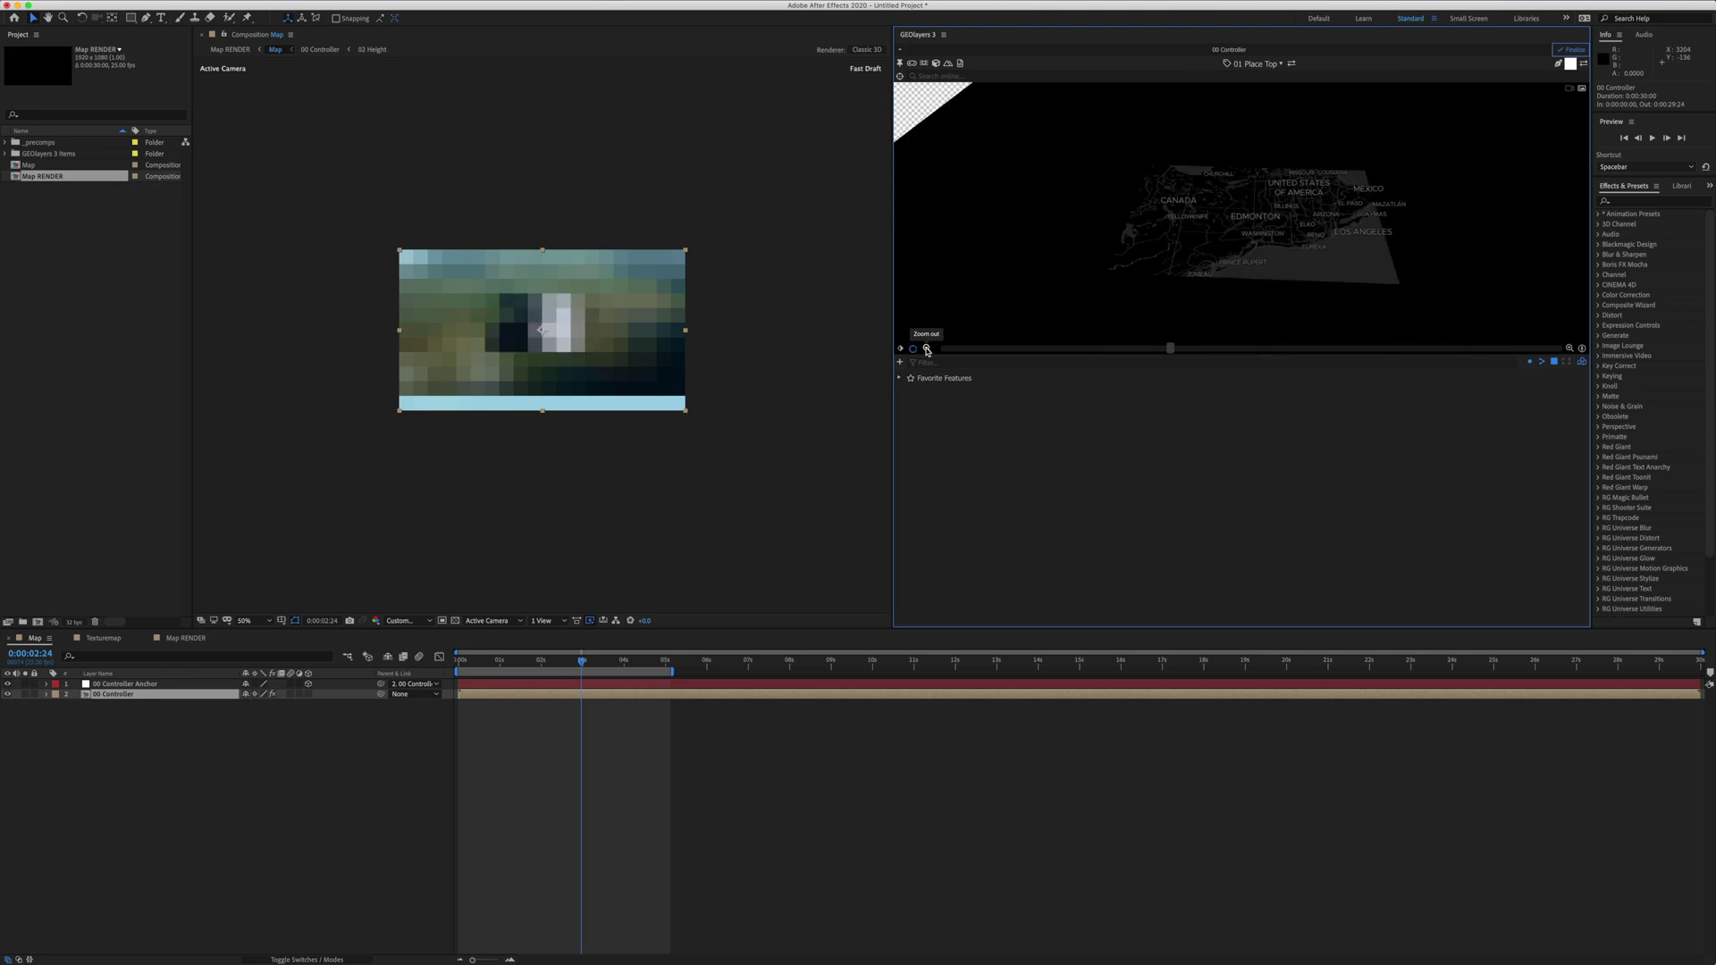
pyautogui.click(926, 349)
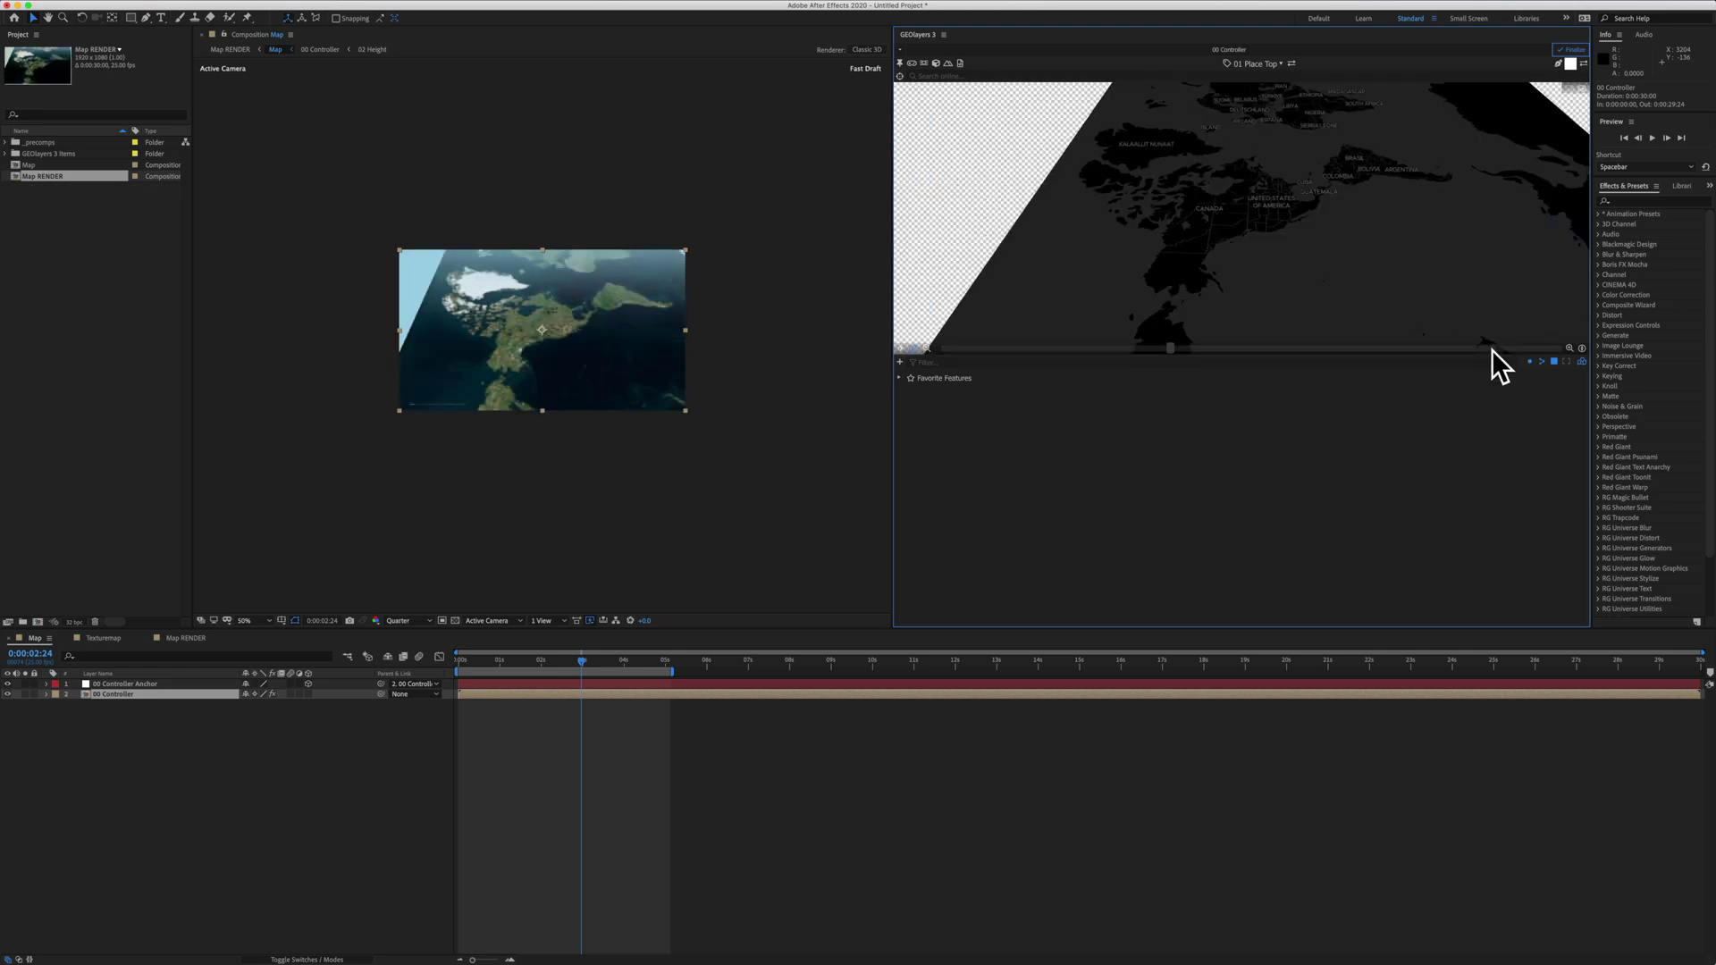
pyautogui.click(1570, 349)
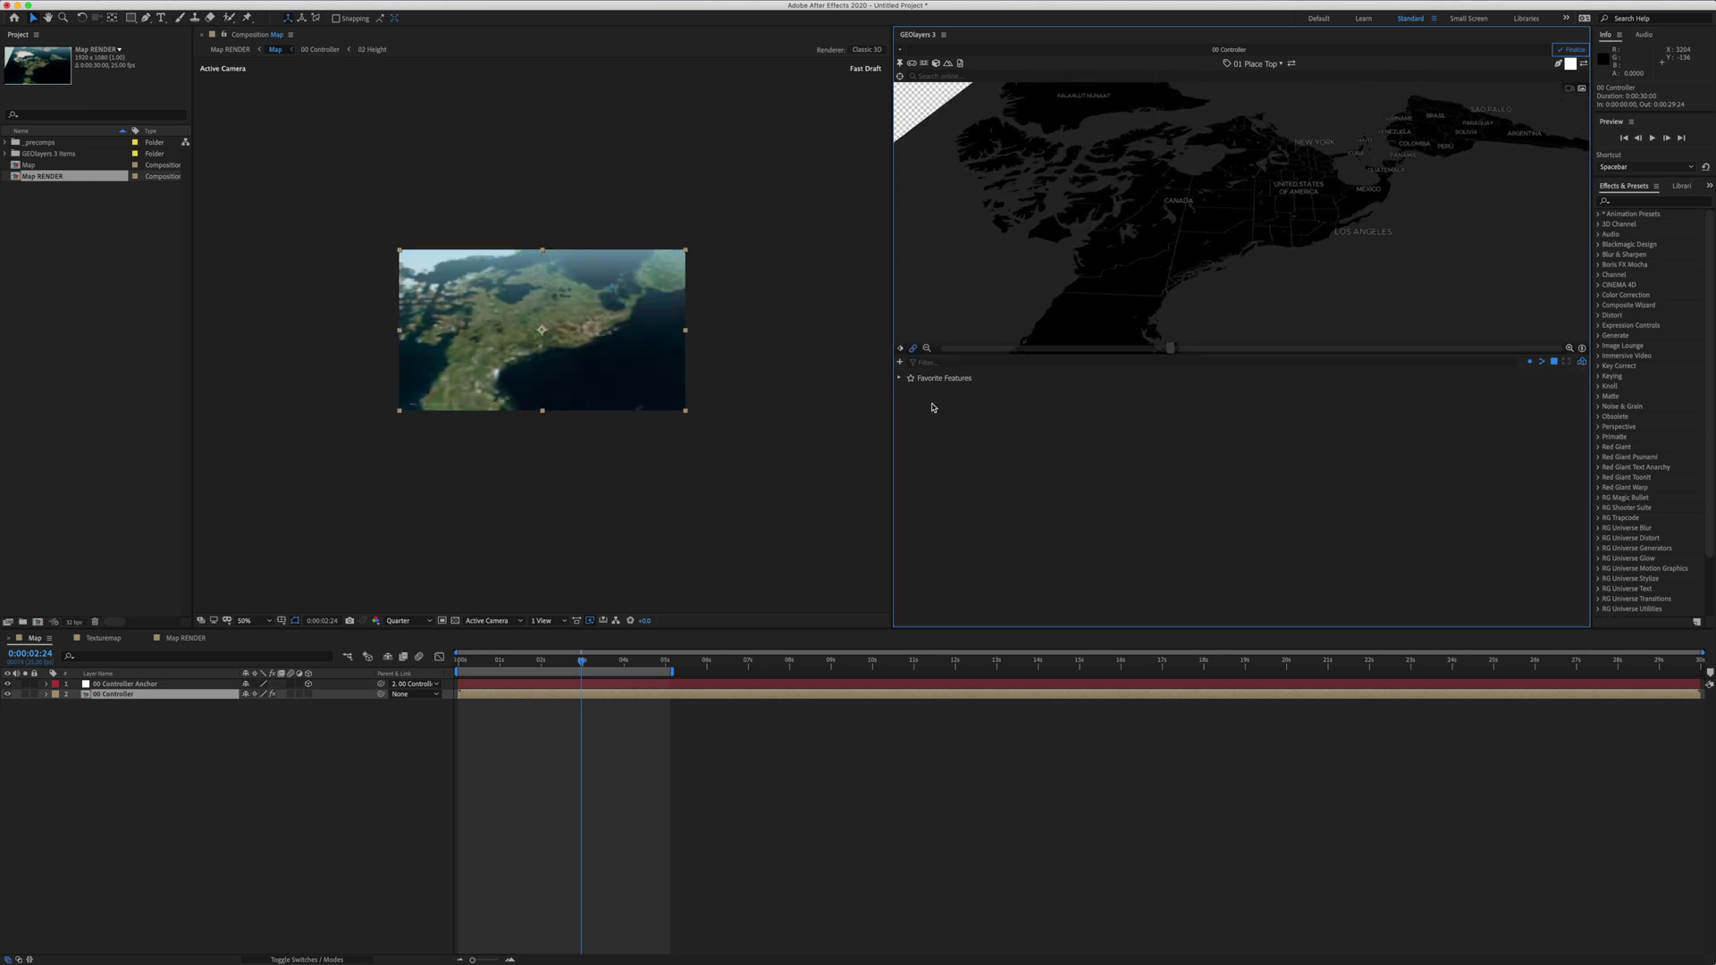
# - Set view keyframes for the wide North America view at 0:00:00:00 and zoom in towards Calgary at 0:00:02:24
pyautogui.click(902, 349)
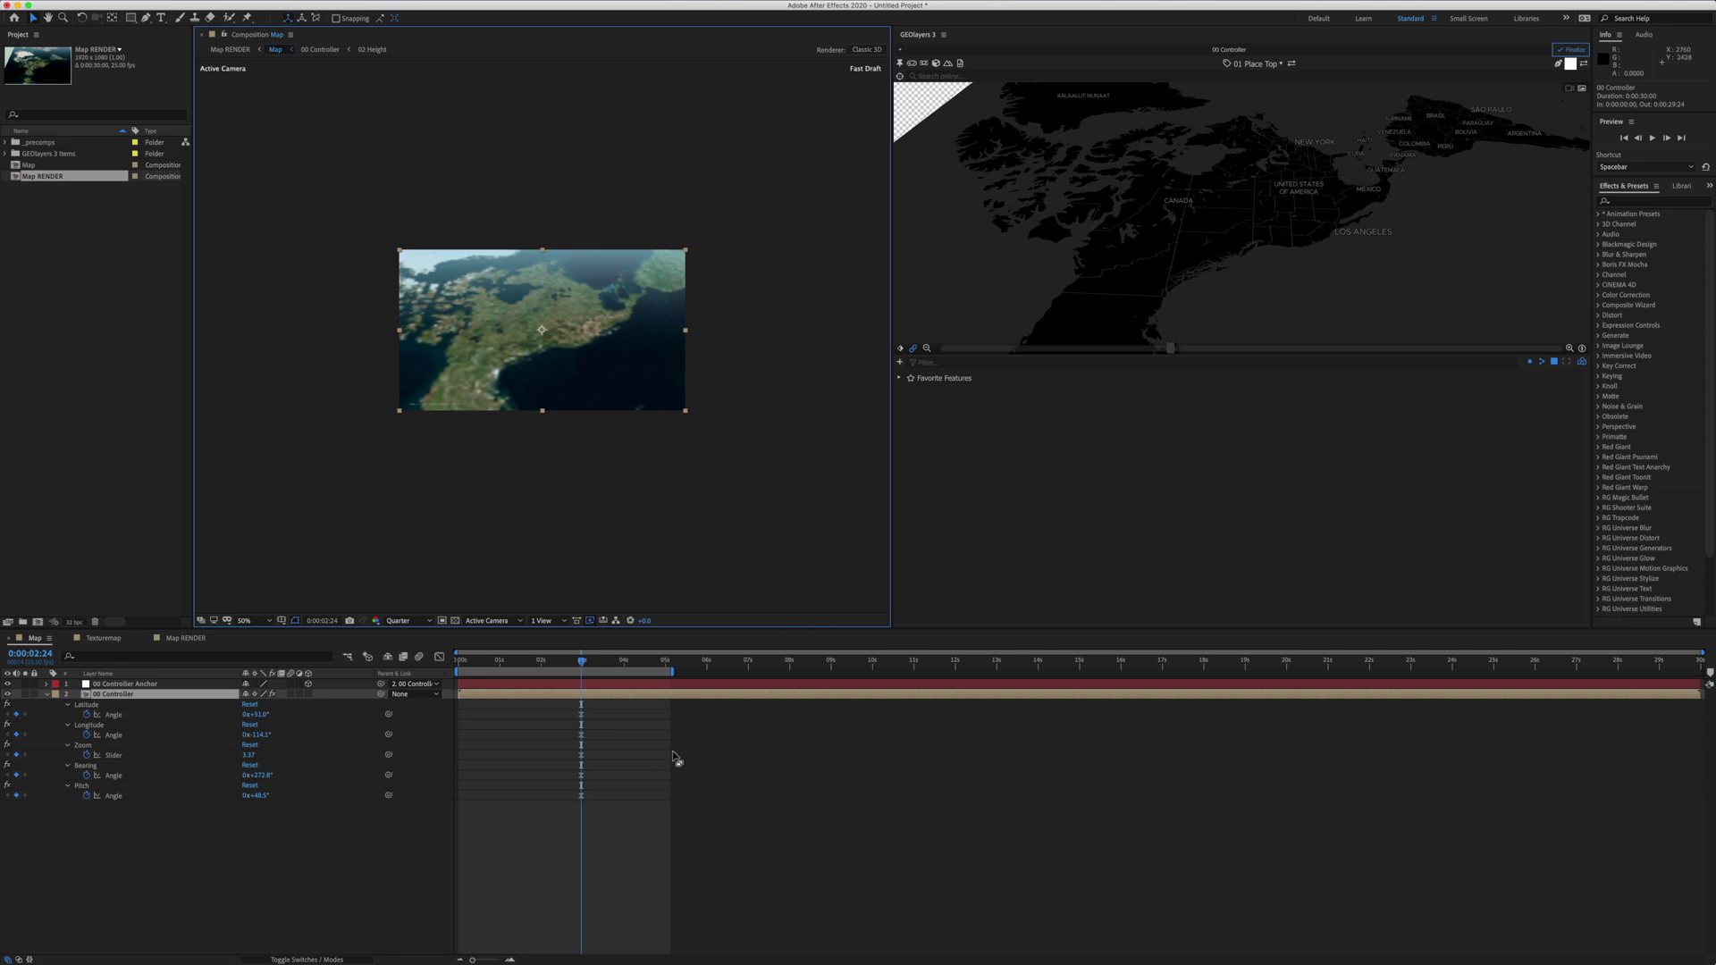
pyautogui.click(584, 664)
pyautogui.moveTo(583, 664); pyautogui.dragTo(459, 664)
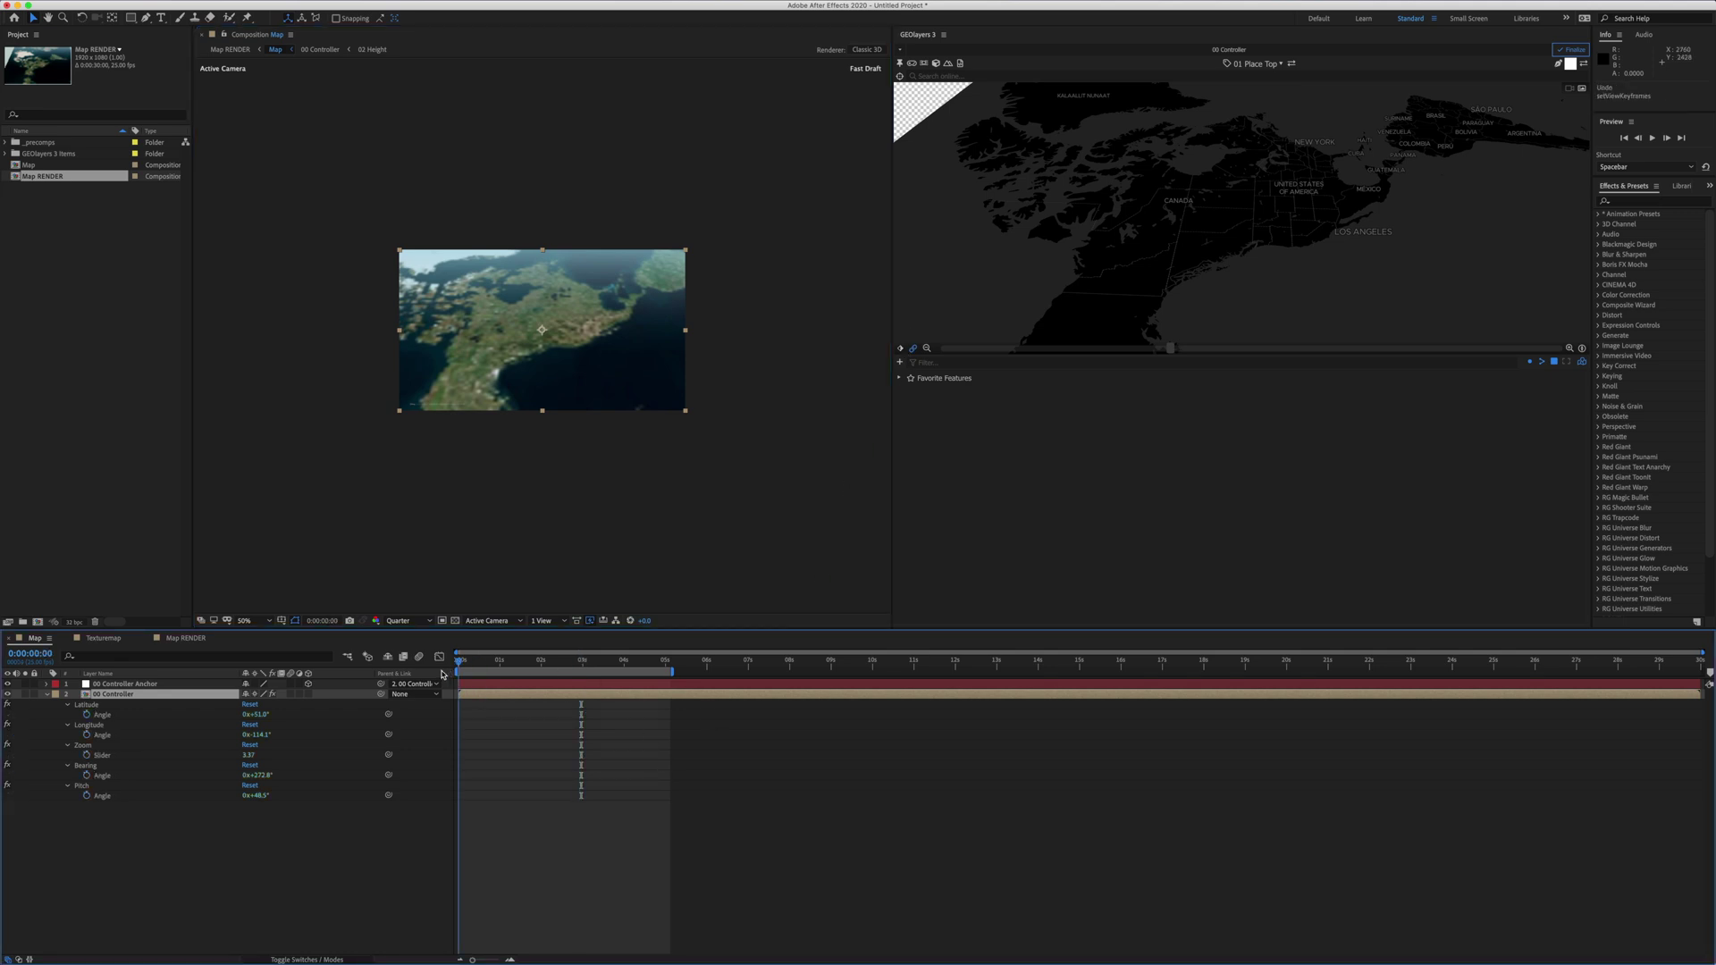
pyautogui.click(902, 349)
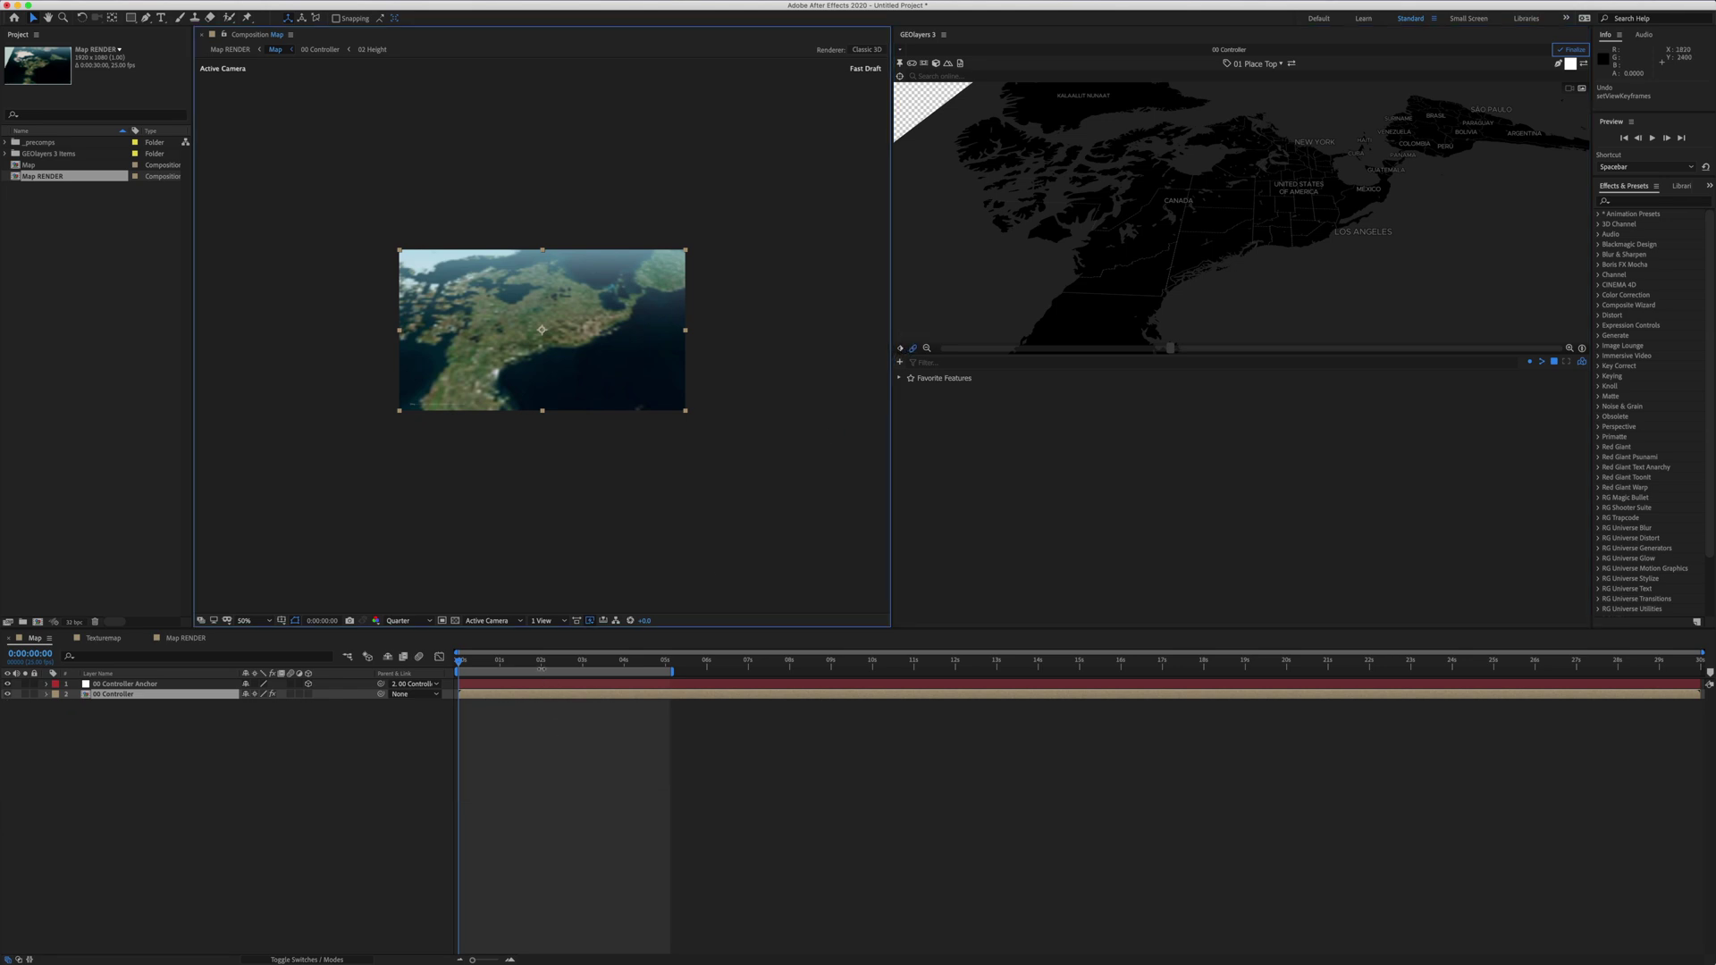
pyautogui.moveTo(582, 663)
pyautogui.mouseDown()
pyautogui.moveTo(549, 663)
pyautogui.moveTo(582, 663)
pyautogui.mouseUp()
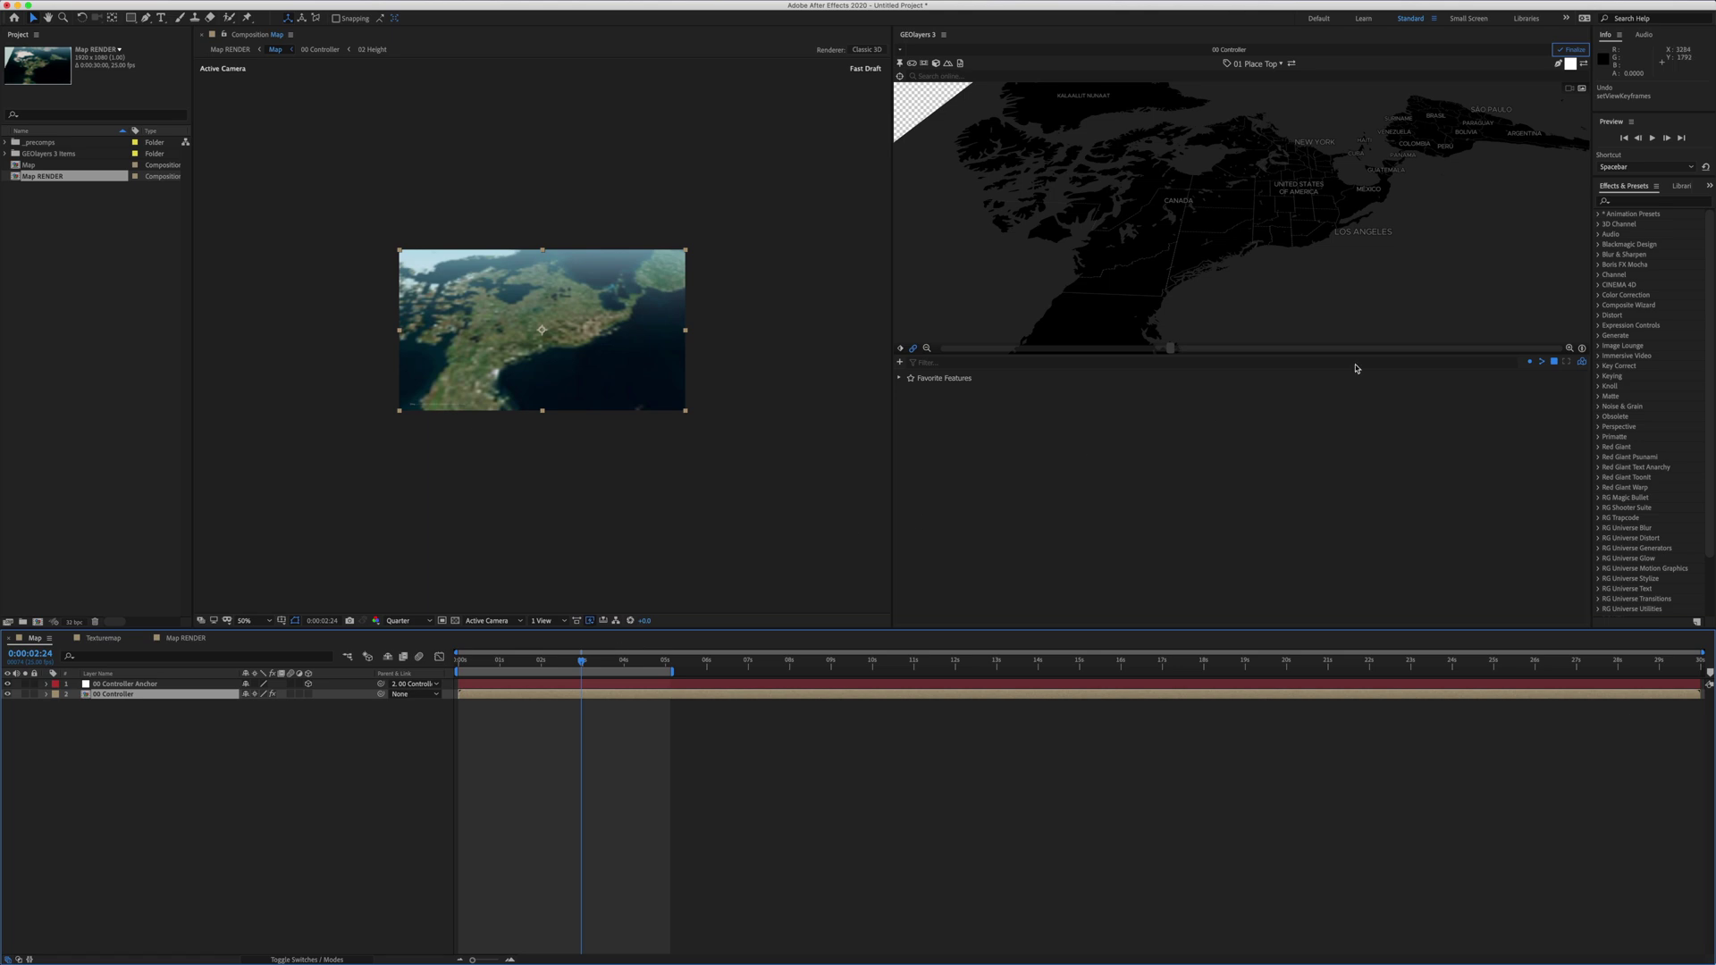
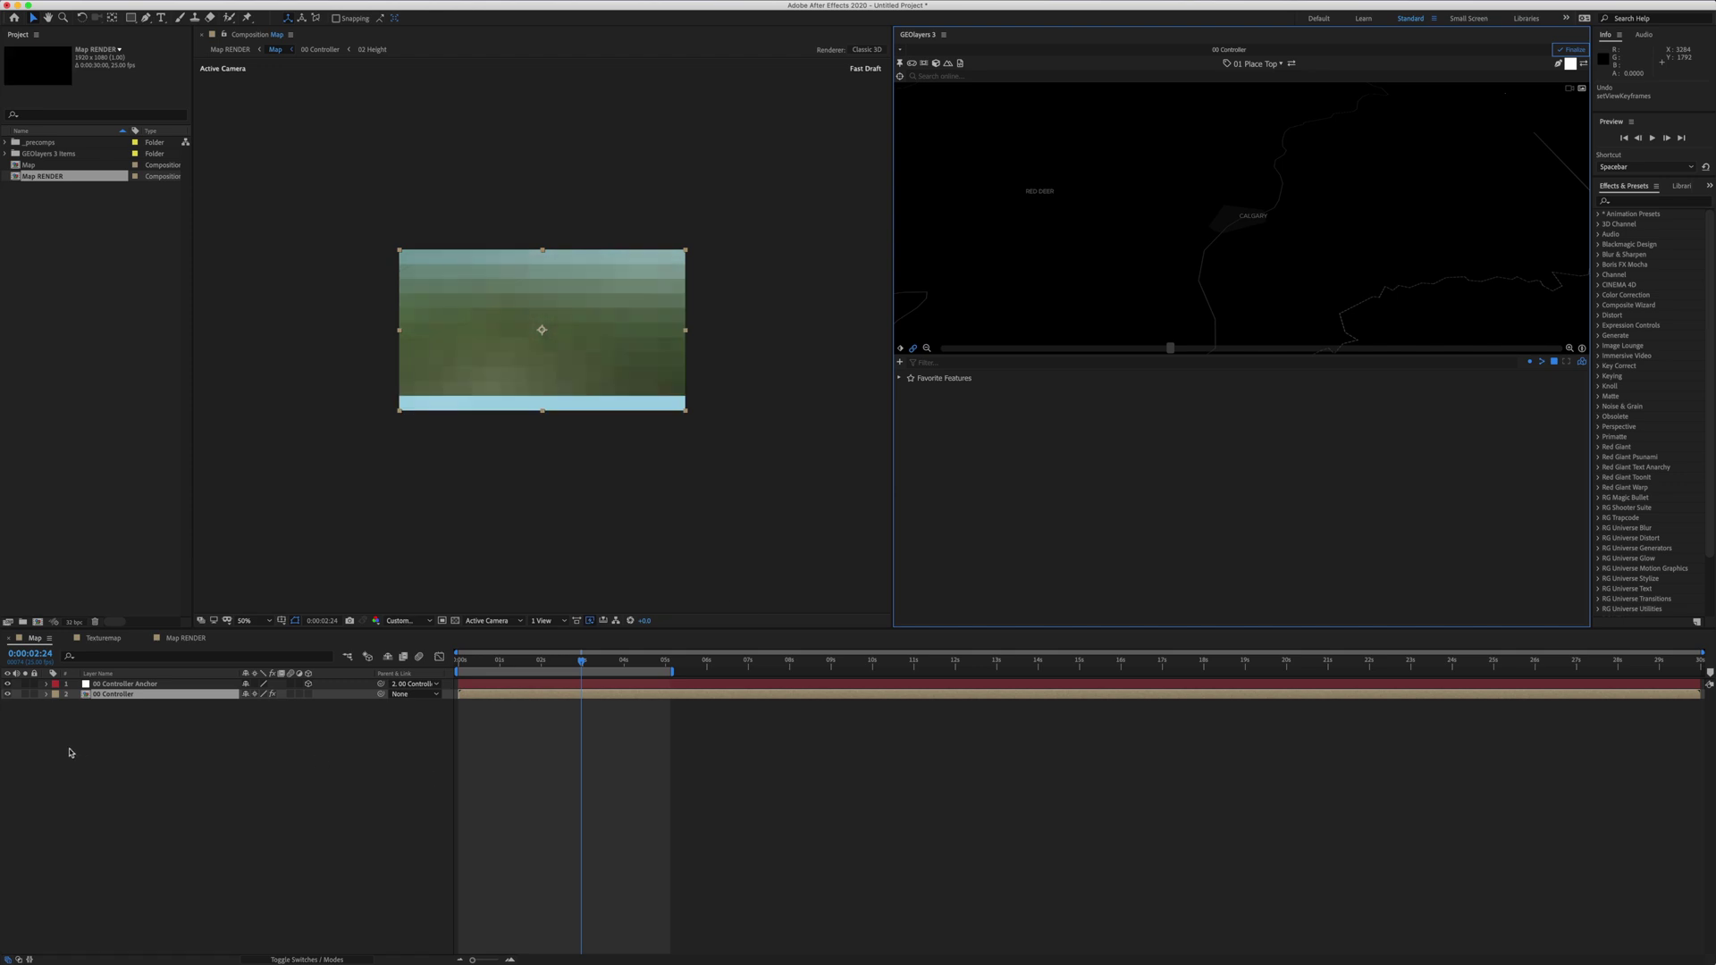
# - Reveal the 00 Controller layer's Bearing and Pitch angles and set the Pitch angle to 0° at the first frame
pyautogui.click(47, 695)
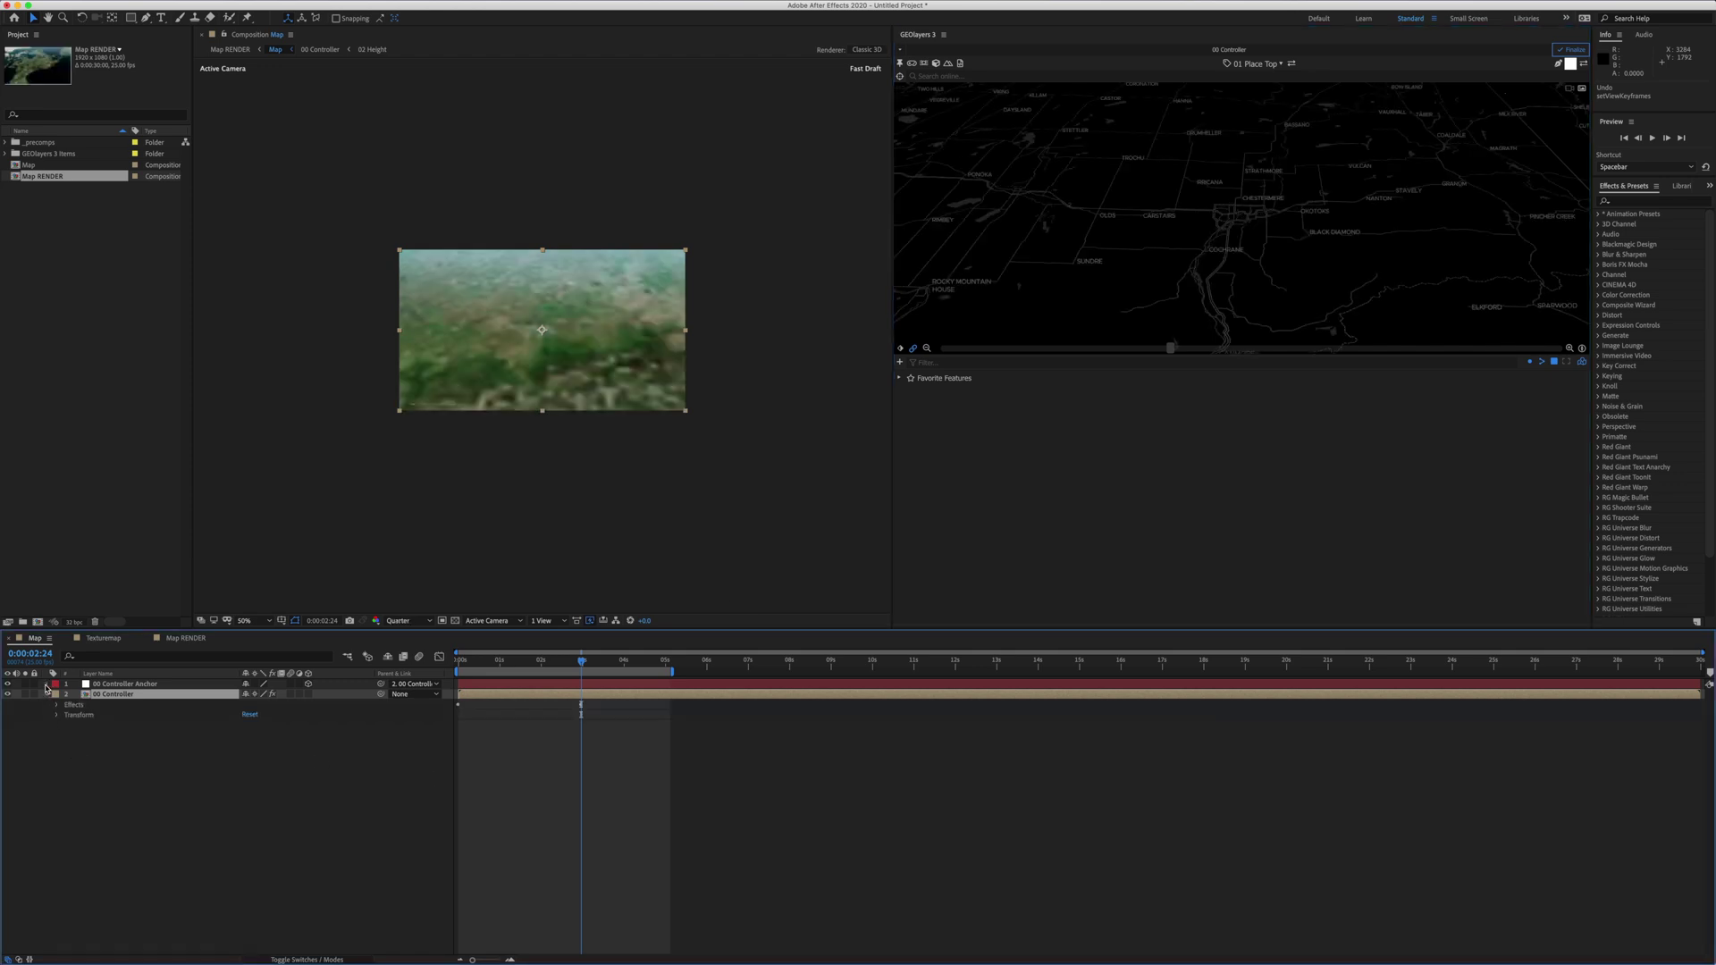
pyautogui.click(47, 684)
pyautogui.click(56, 705)
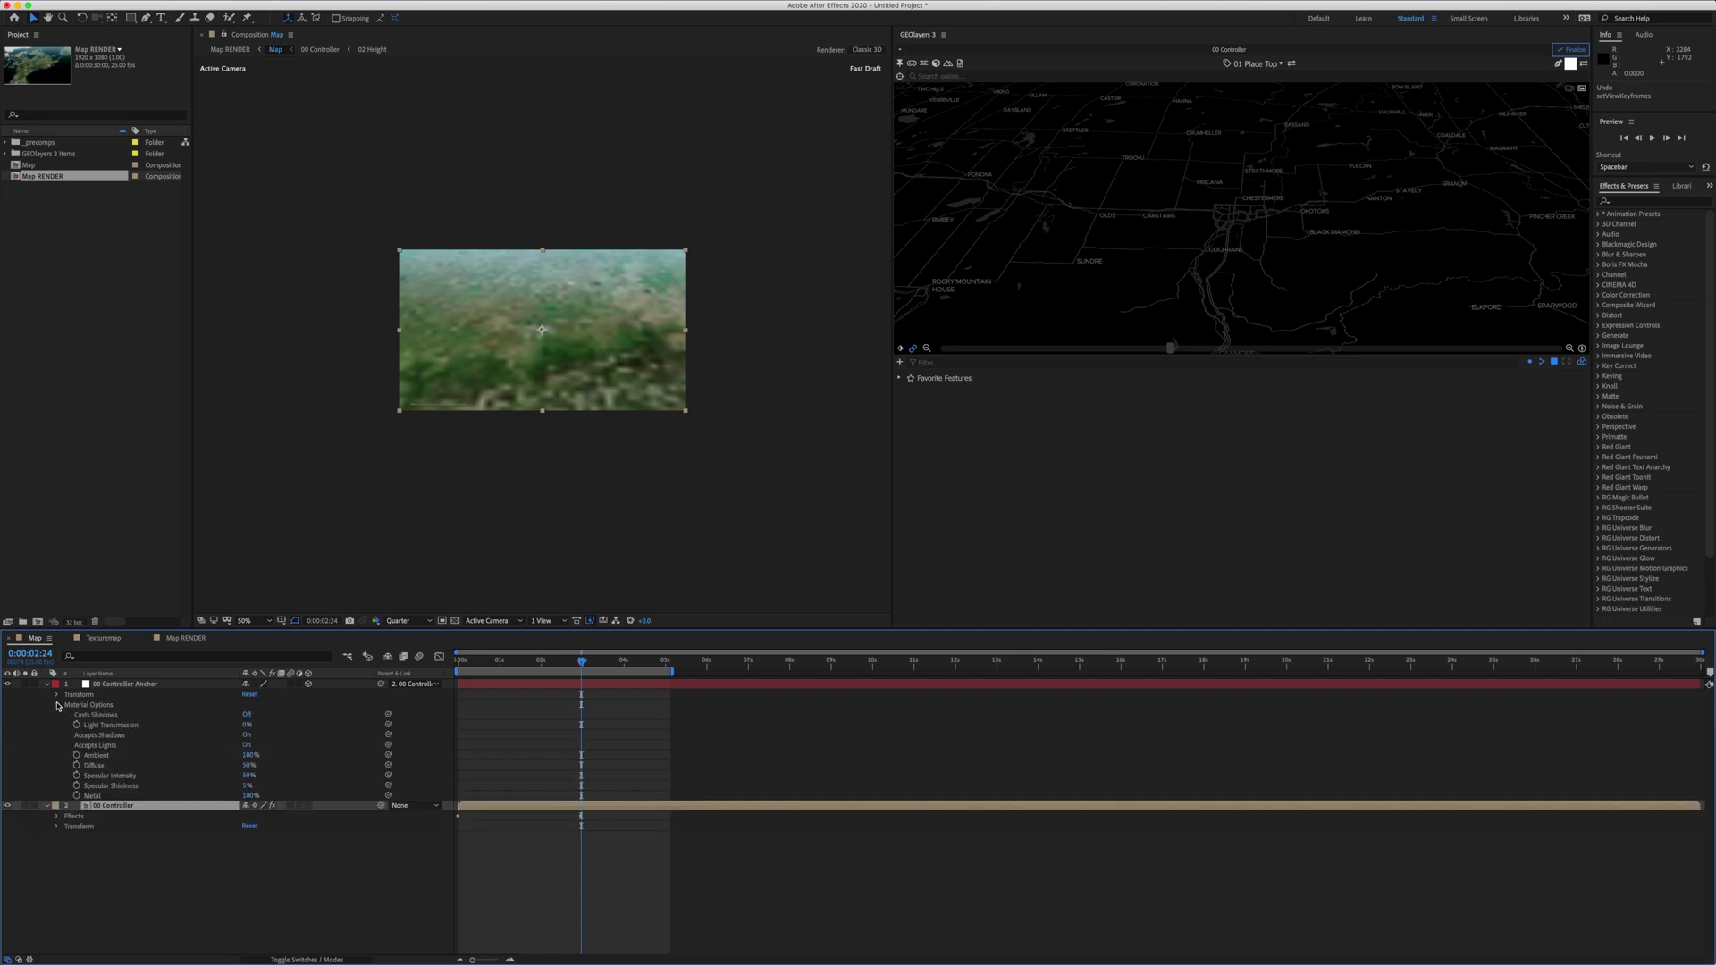
pyautogui.click(56, 826)
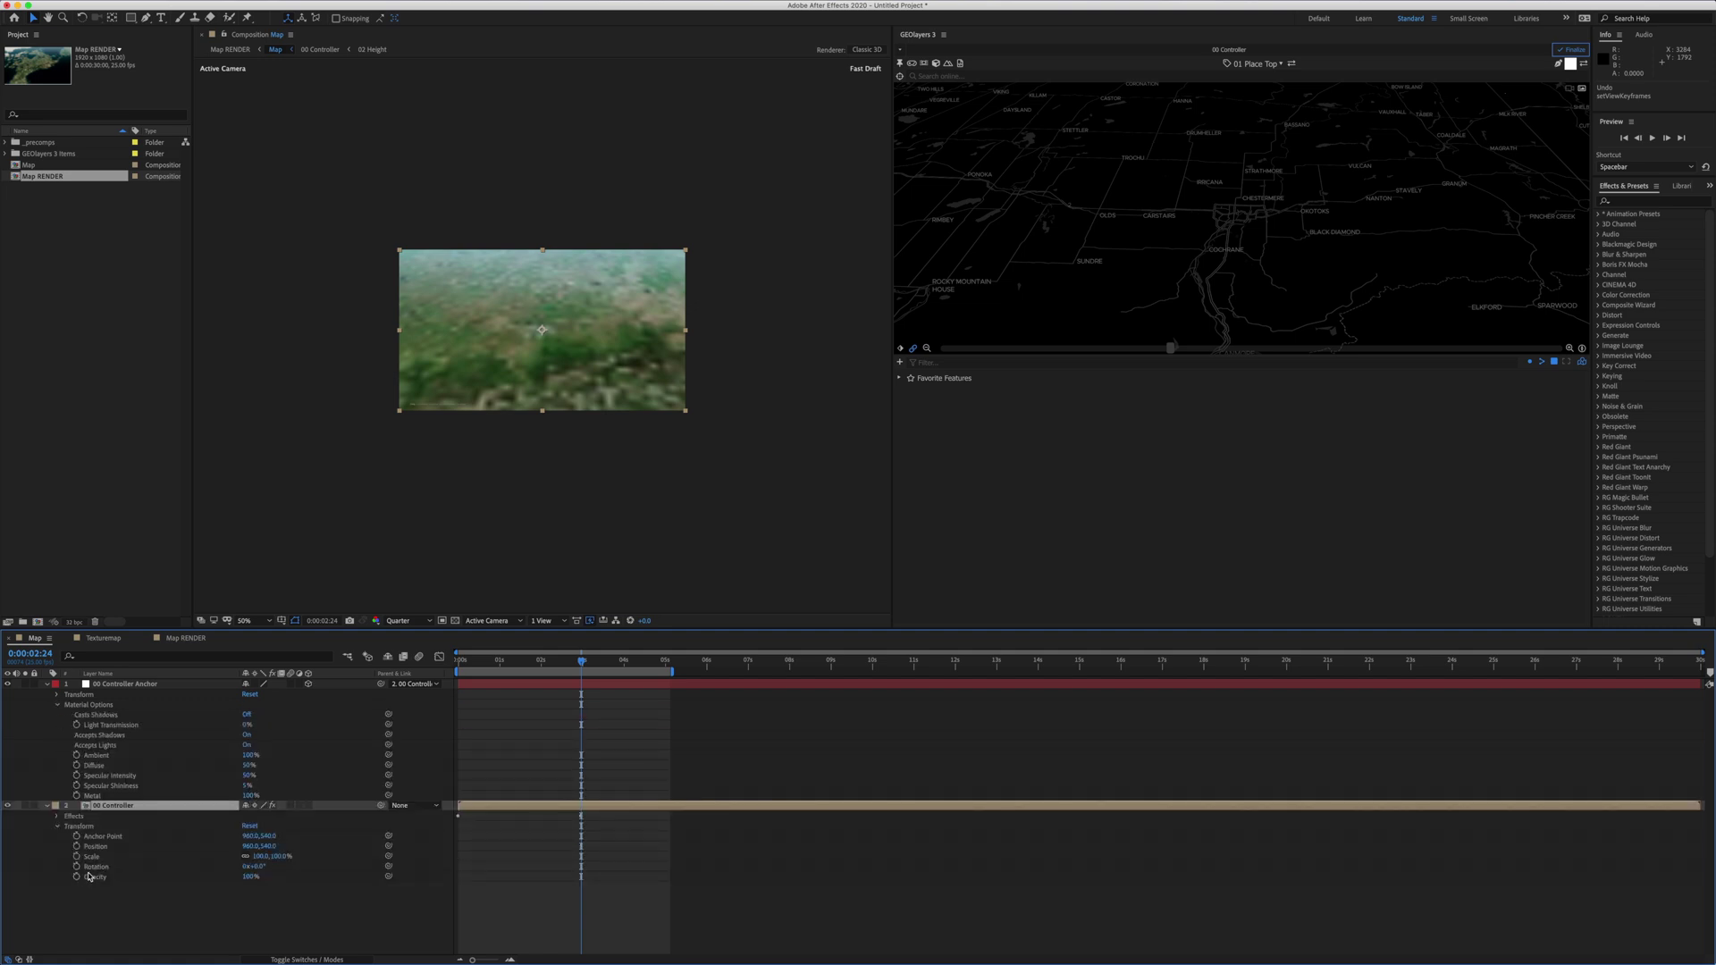
pyautogui.click(56, 816)
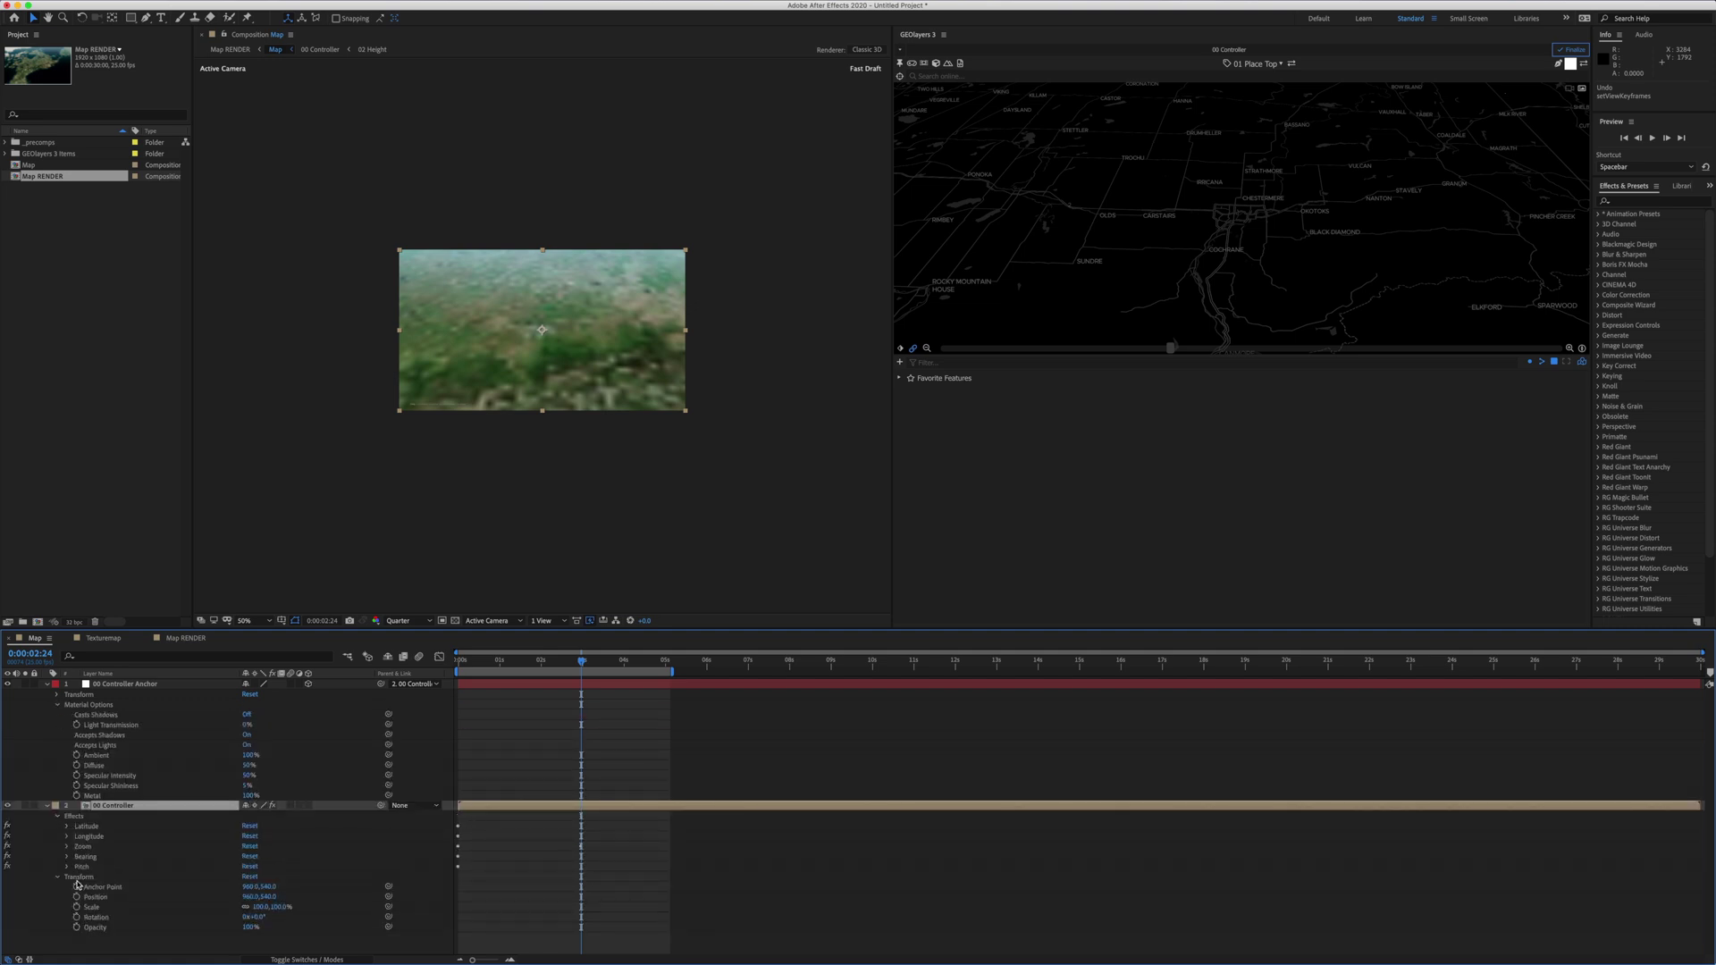
pyautogui.click(68, 857)
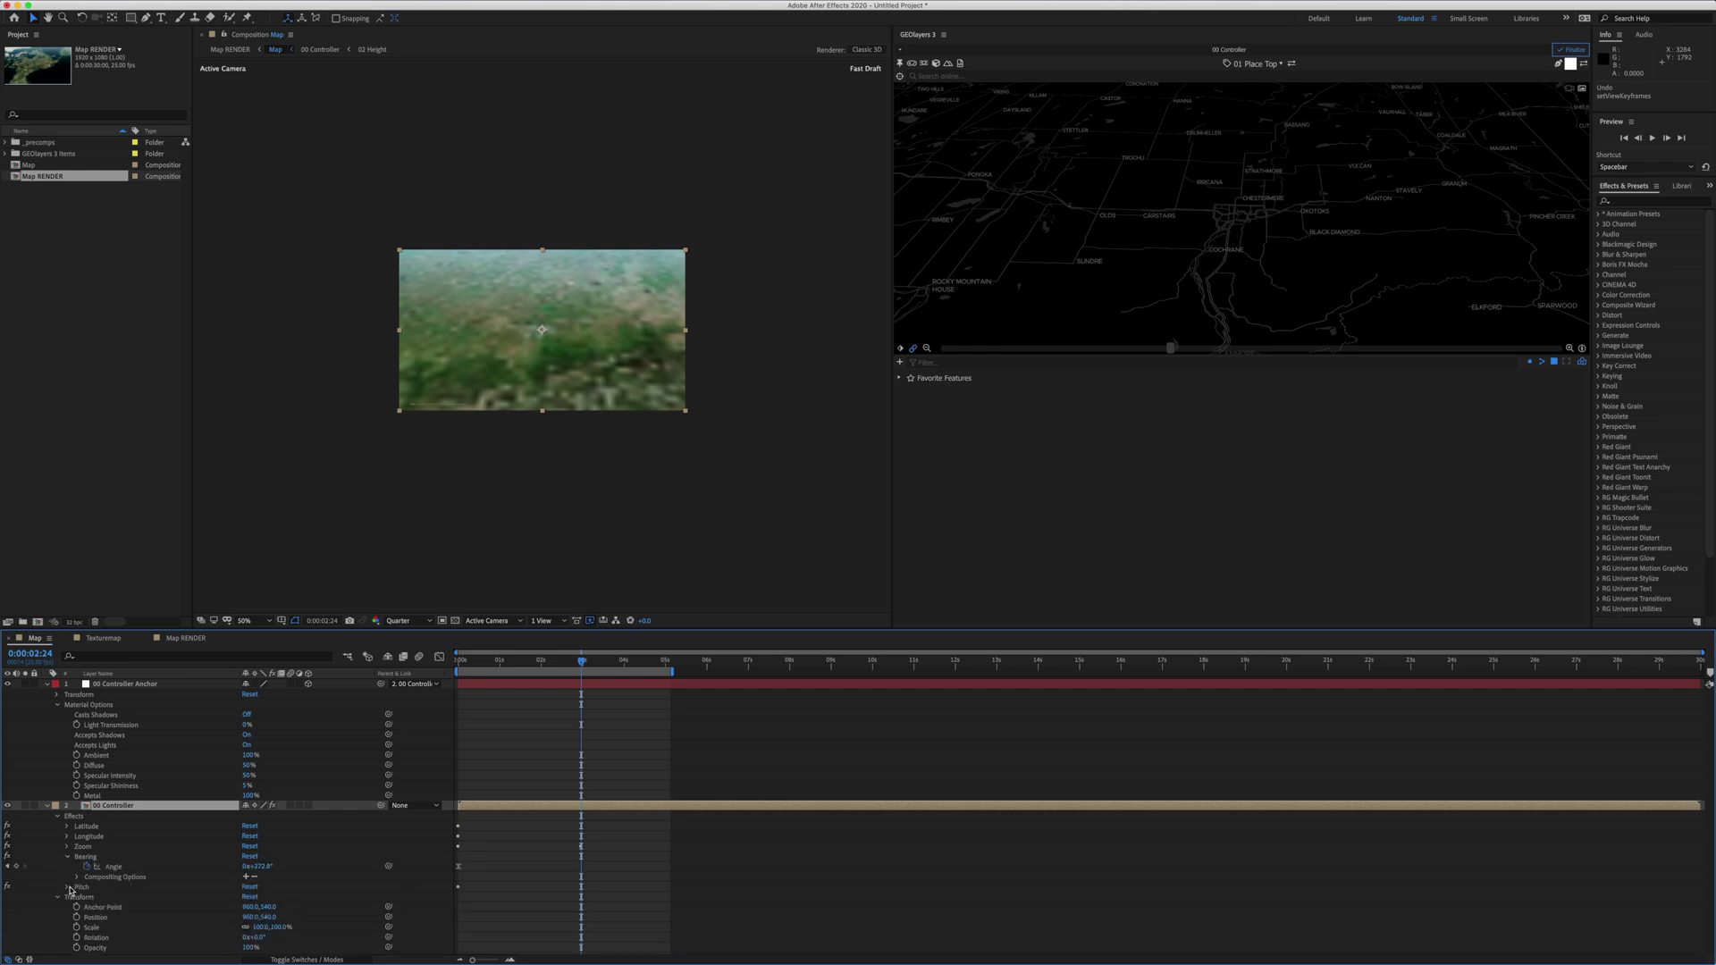
pyautogui.click(67, 887)
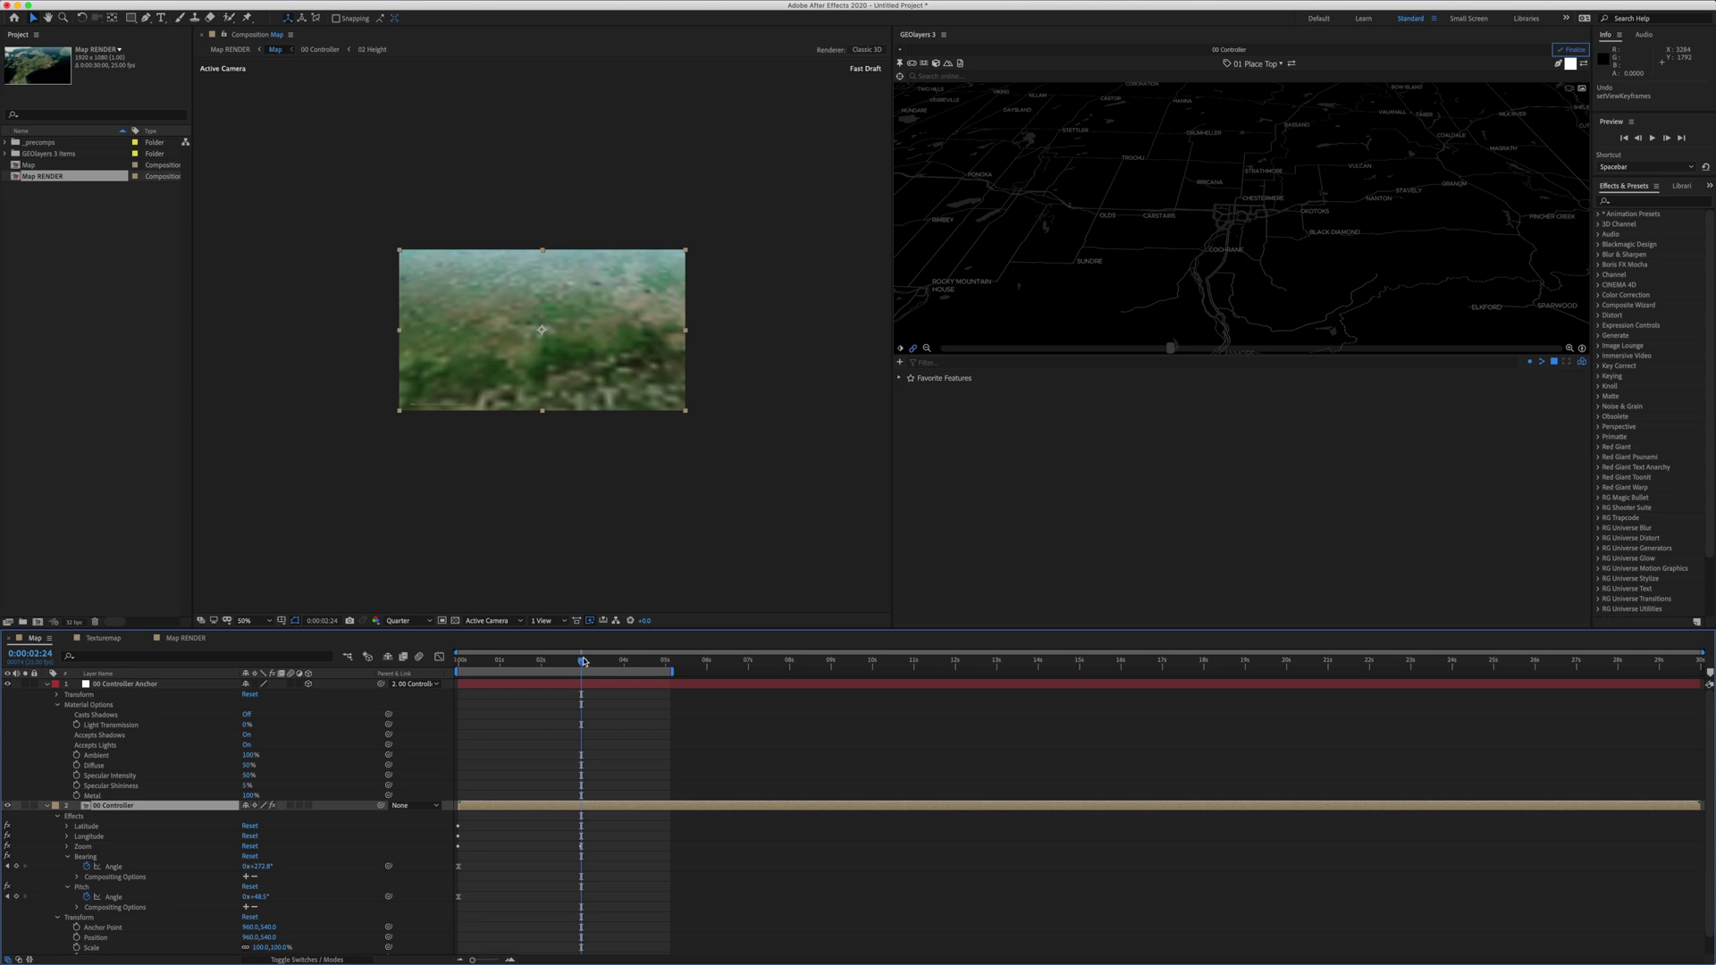
pyautogui.press('Home')
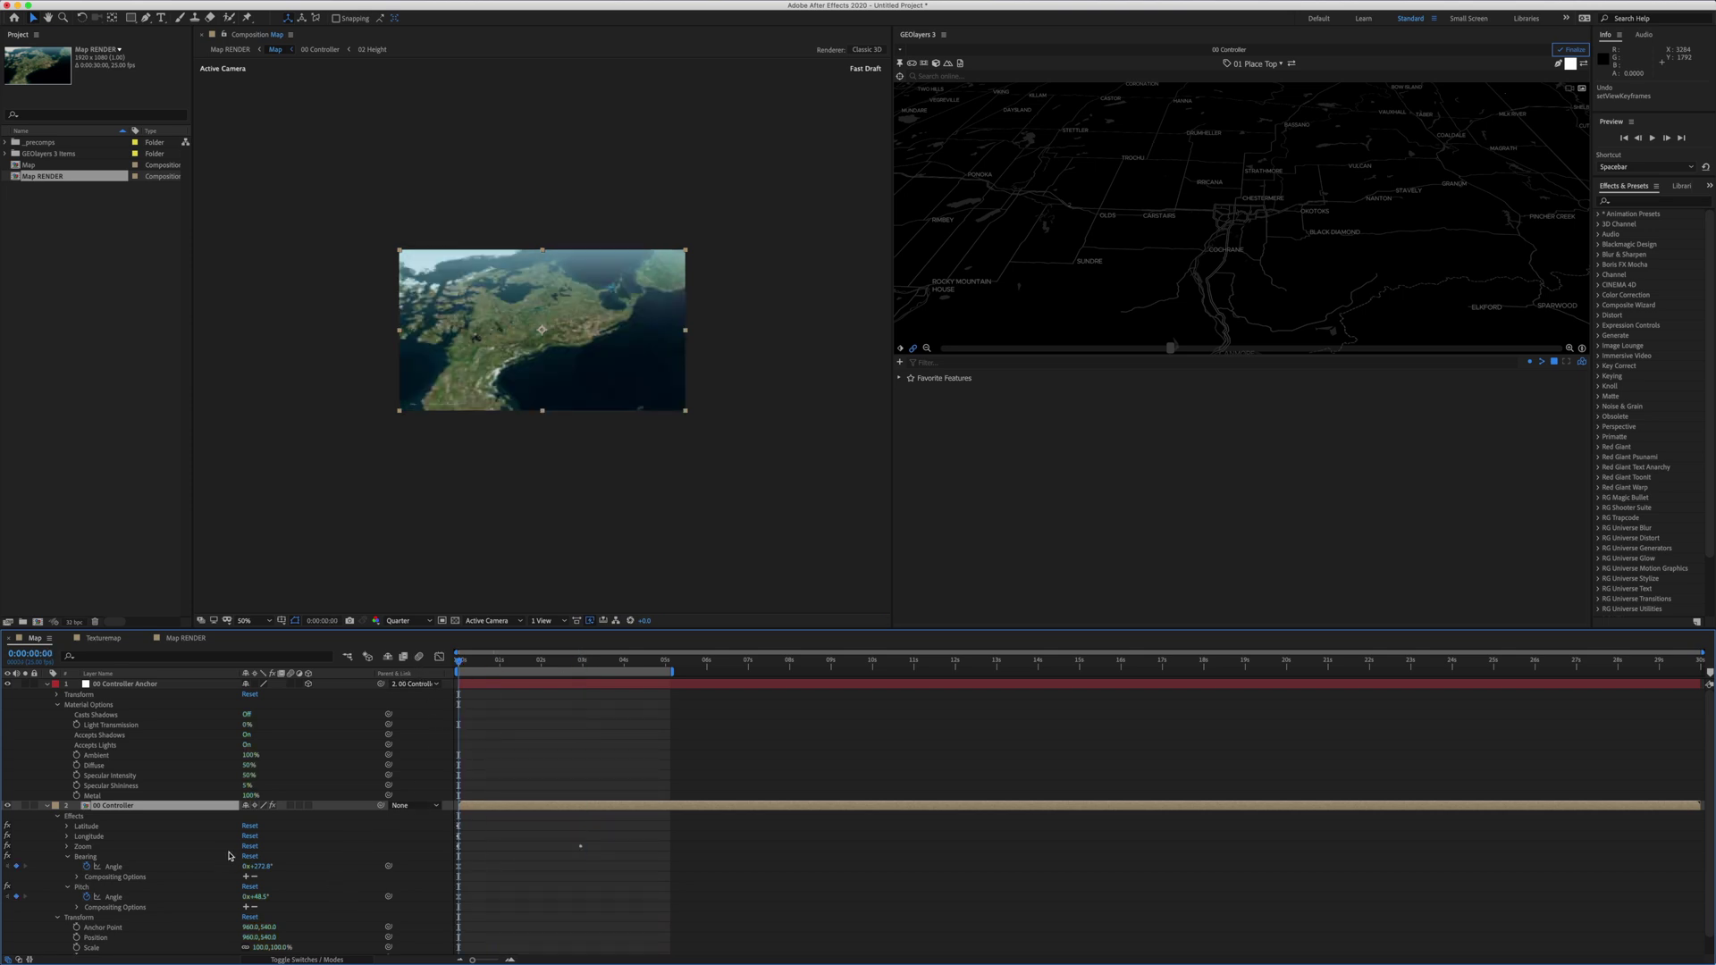
pyautogui.click(260, 896)
pyautogui.write('0')
pyautogui.press('Return')
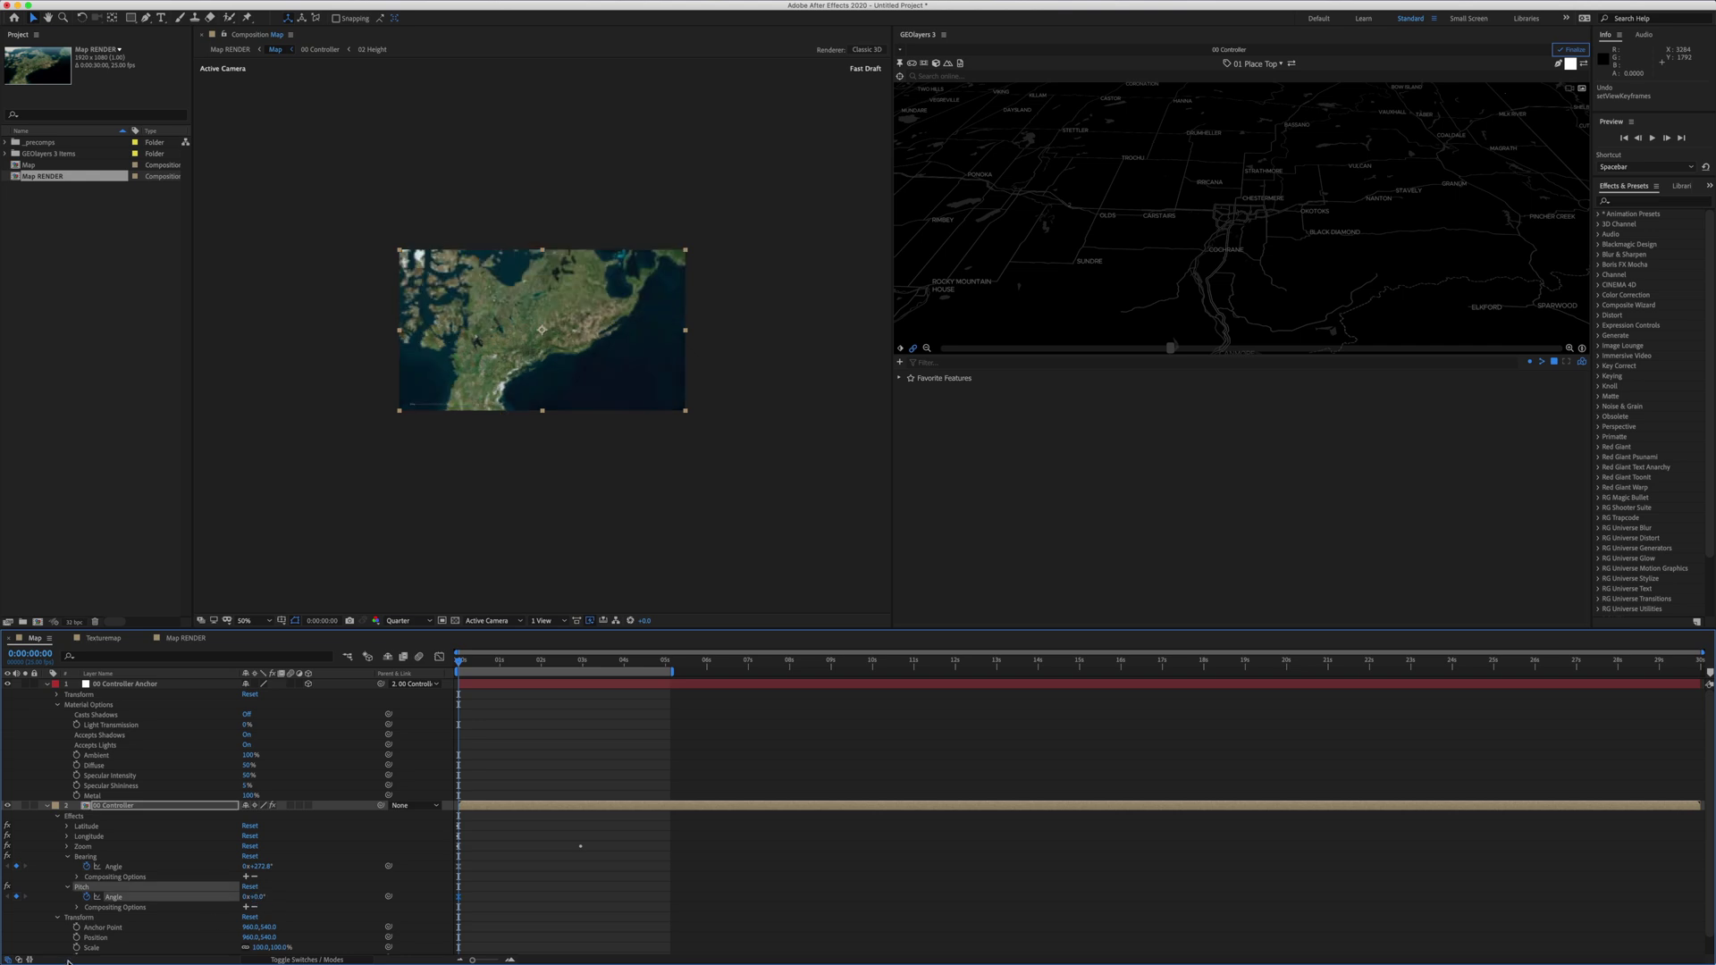
# - Try a Bearing angle of 0° on the 00 Controller at the first frame
pyautogui.click(258, 866)
pyautogui.write('0')
pyautogui.press('Return')
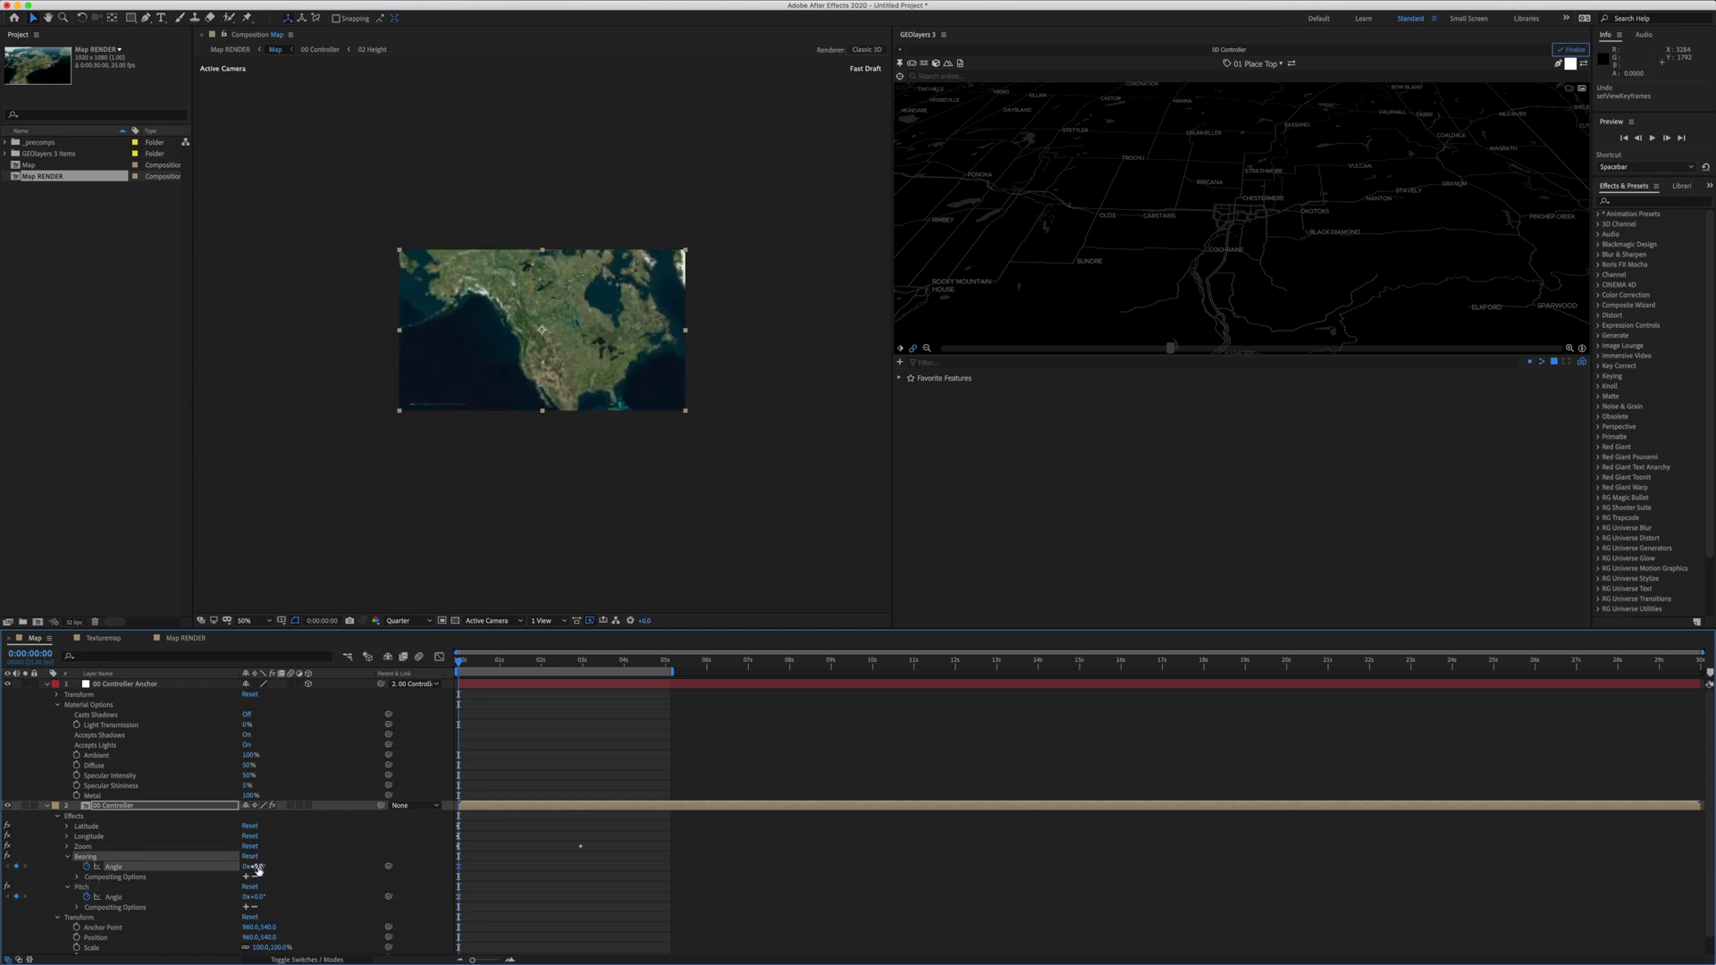
pyautogui.hotkey('ctrl', 'z')
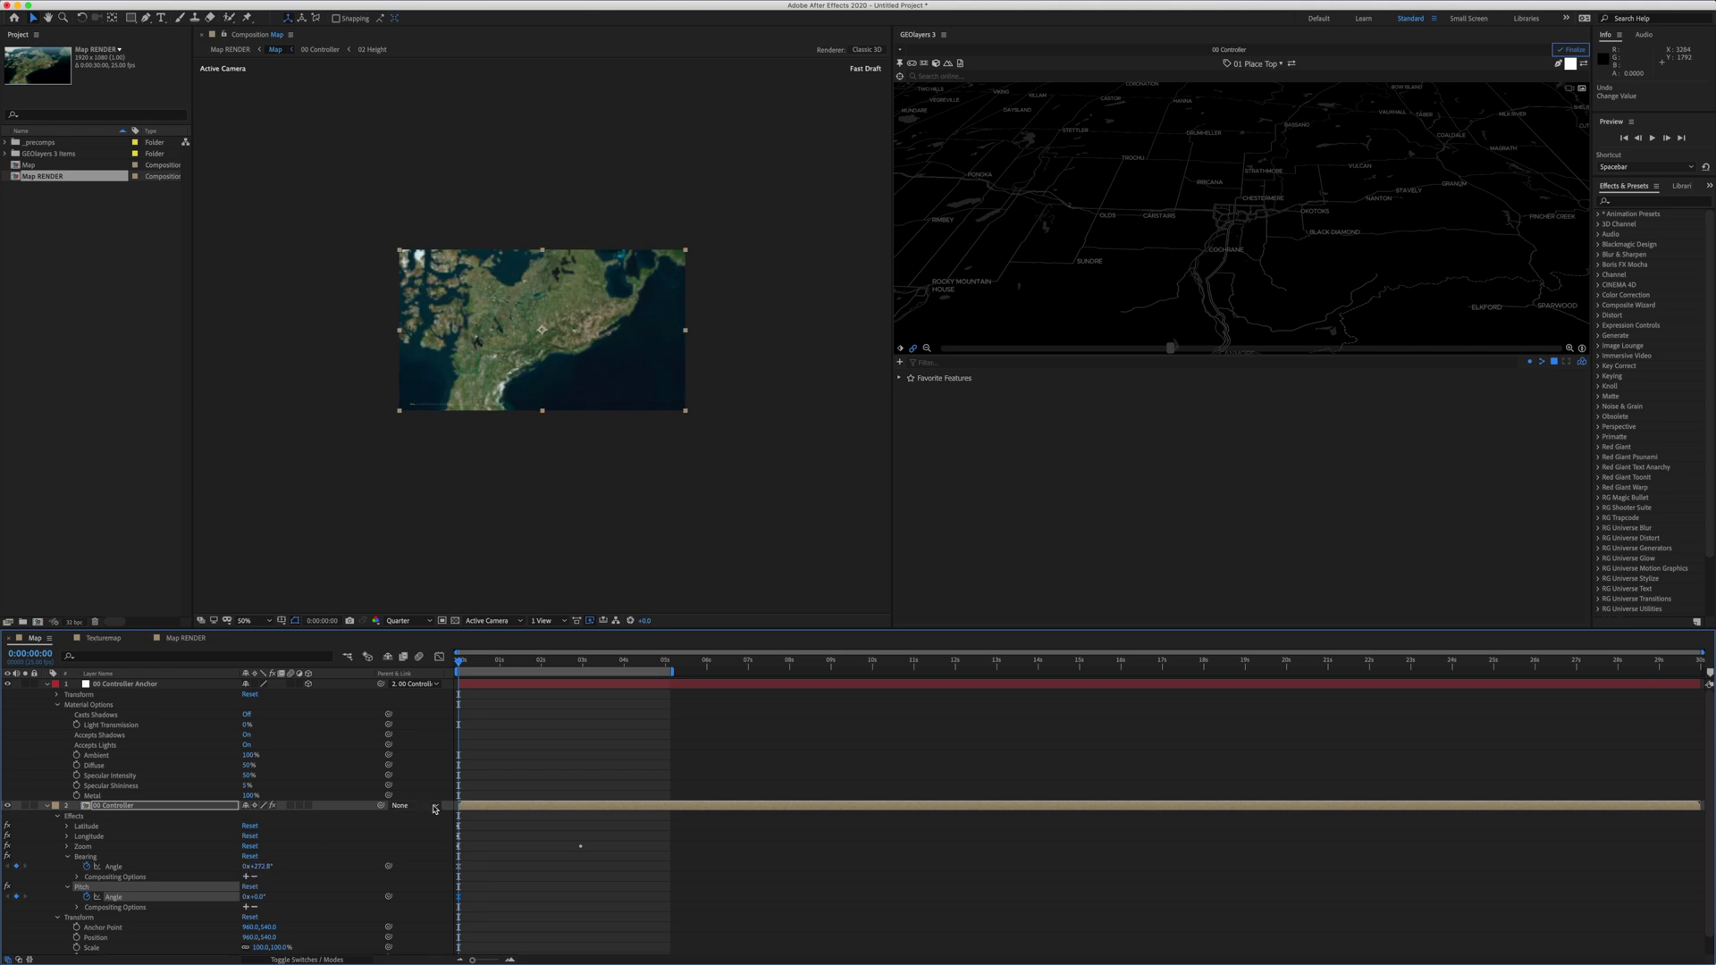
# - At 0:00:02:24, tilt the map by raising the 00 Controller's Pitch angle to about 71°
pyautogui.scroll(-1, 429, 804)
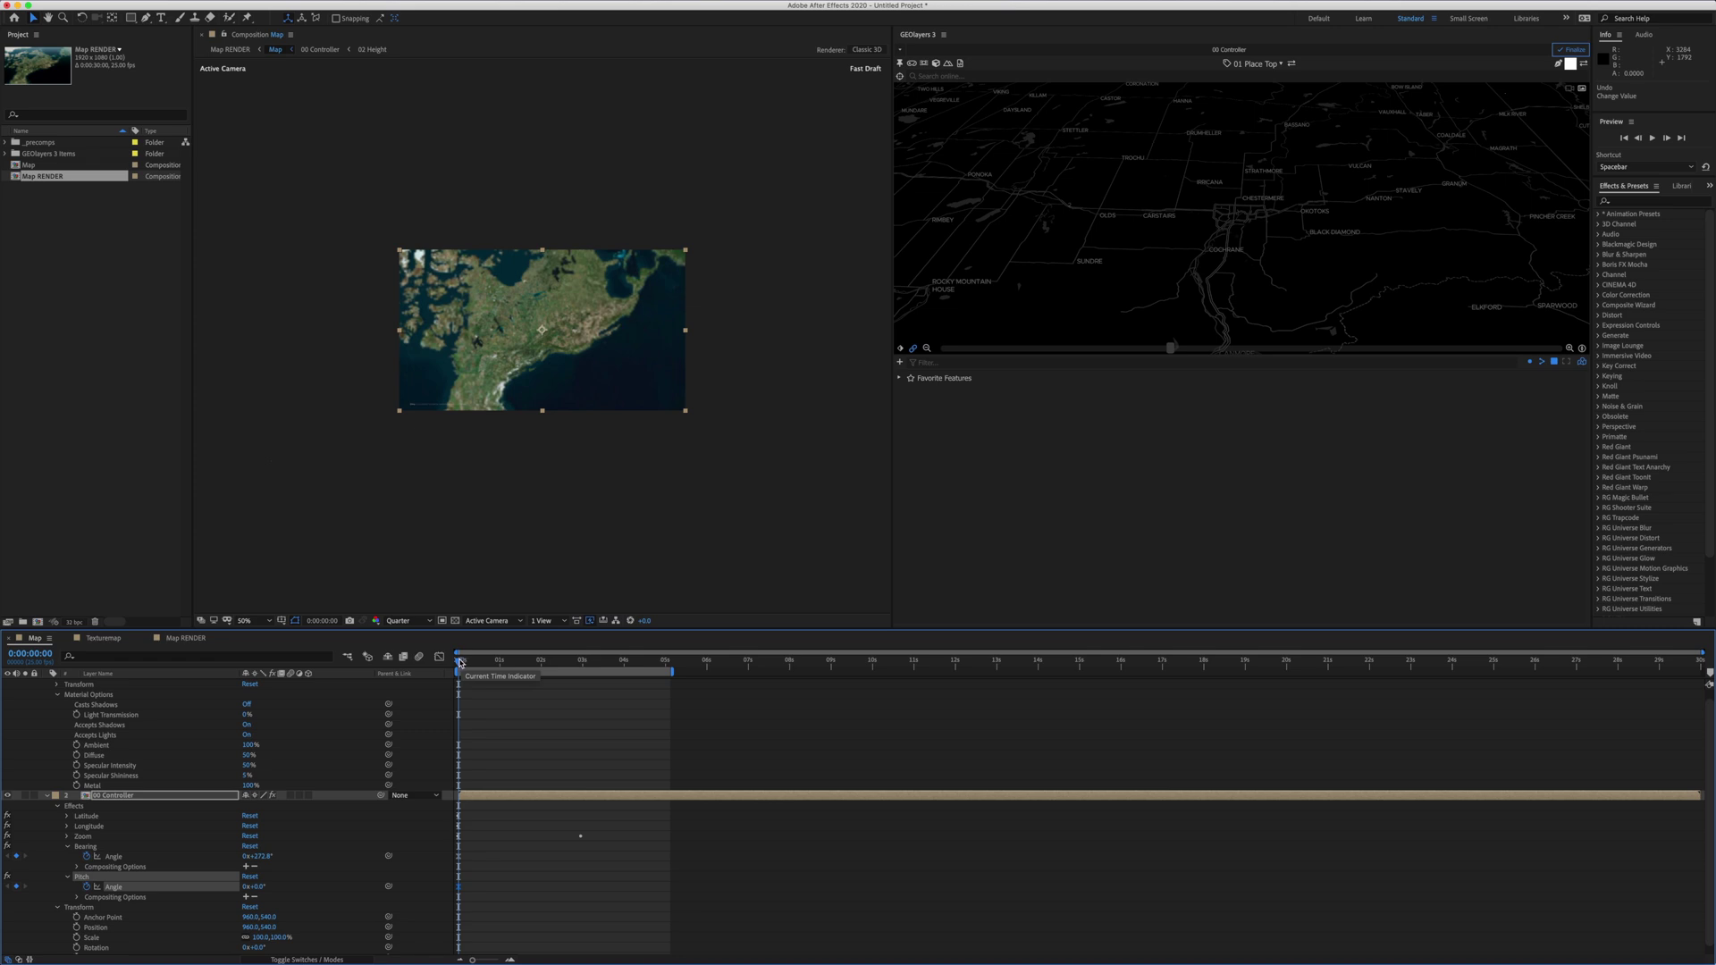
pyautogui.moveTo(460, 662); pyautogui.dragTo(581, 666)
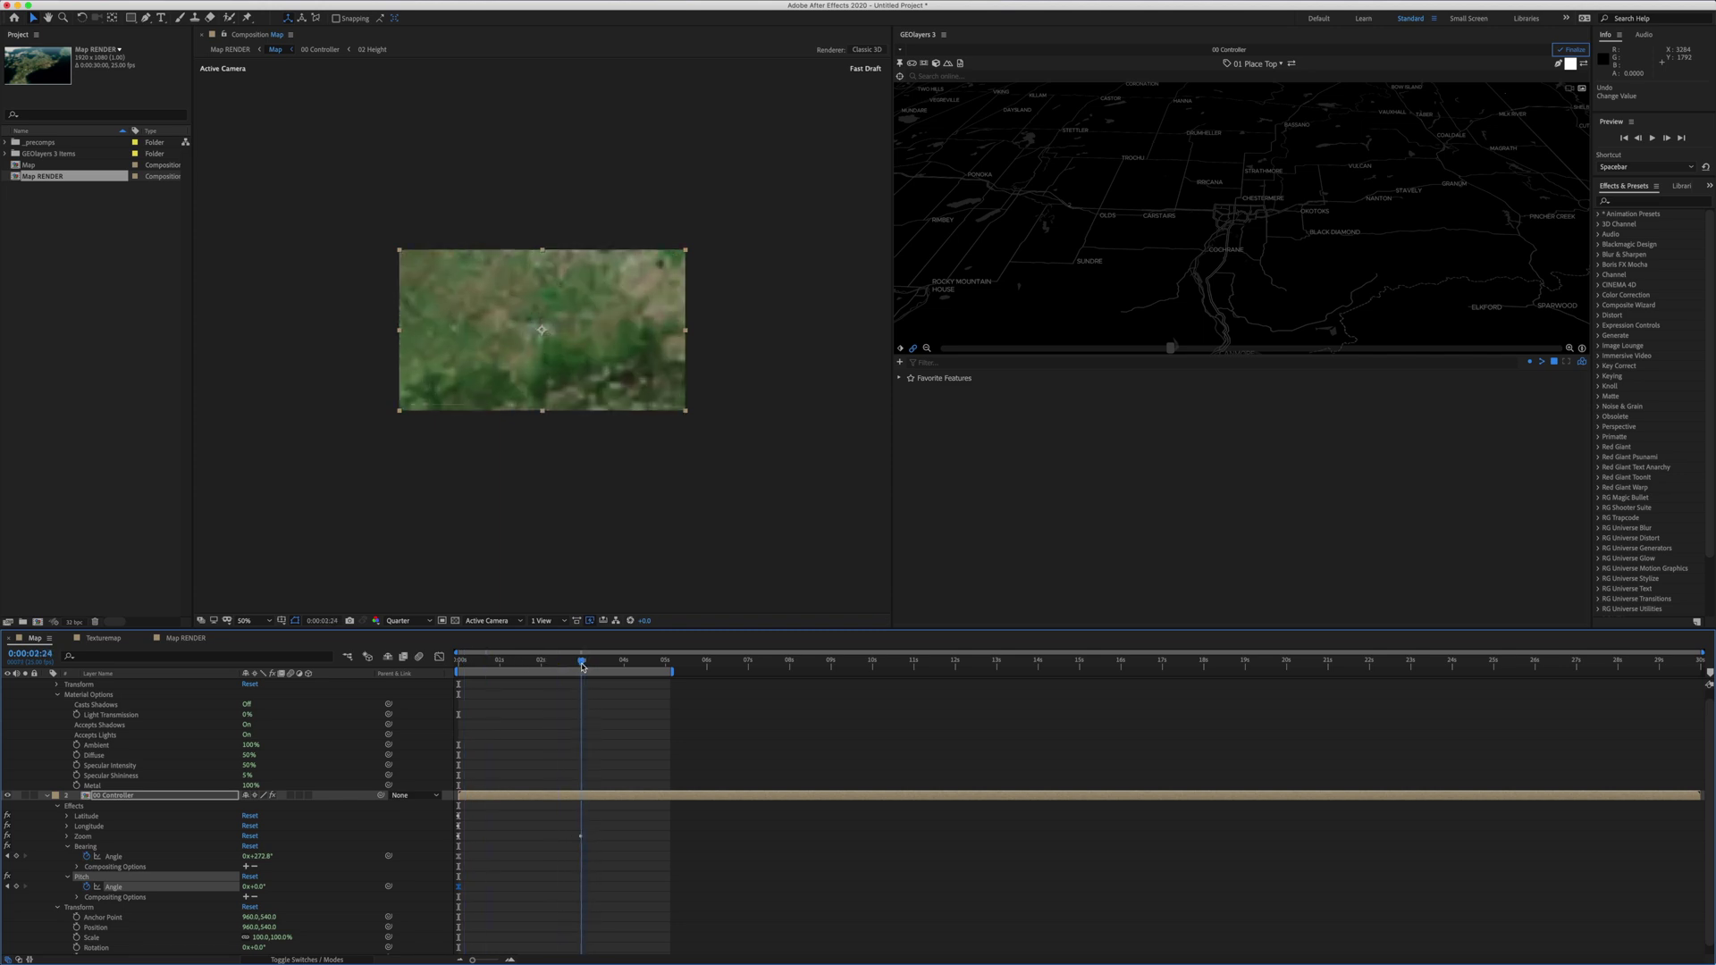
pyautogui.scroll(-1, 582, 665)
pyautogui.moveTo(256, 879); pyautogui.dragTo(295, 875)
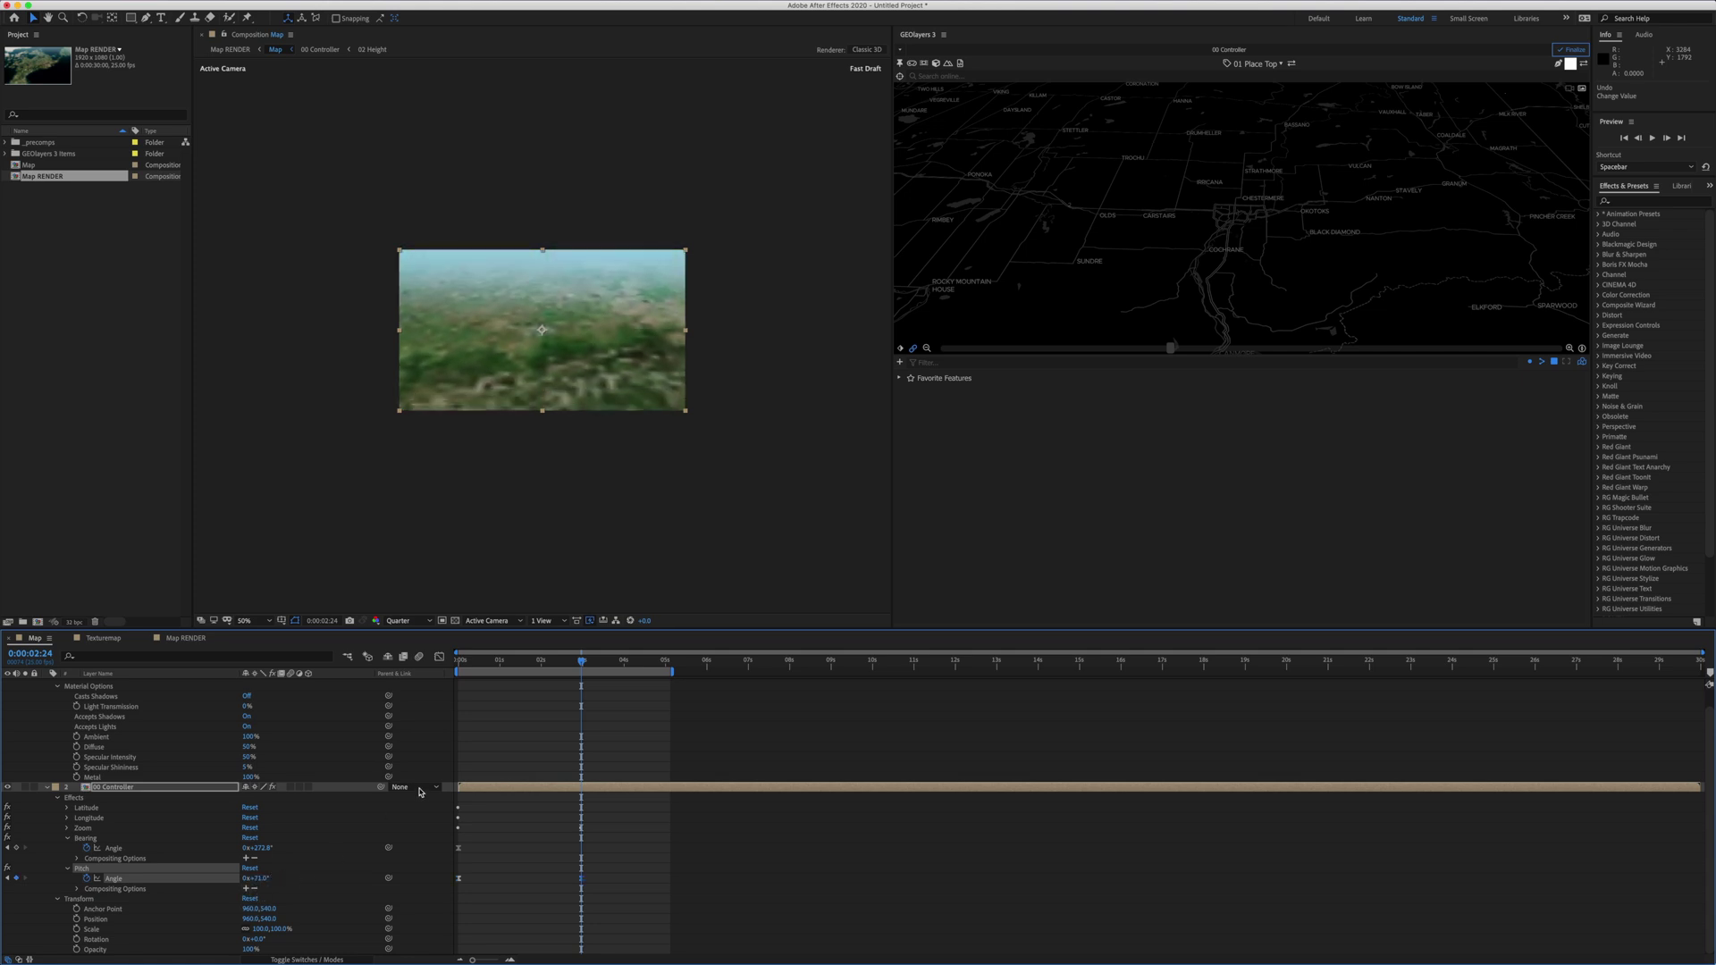
# - Preview the zoom from the start and raise the 00 Controller's Bearing angle to about 1x+77° at 0:00:02:24
pyautogui.moveTo(582, 661); pyautogui.dragTo(449, 673)
pyautogui.press('space')
pyautogui.moveTo(587, 669); pyautogui.dragTo(582, 672)
pyautogui.moveTo(261, 848); pyautogui.dragTo(359, 844)
pyautogui.moveTo(583, 666)
pyautogui.mouseDown()
pyautogui.moveTo(447, 679)
pyautogui.moveTo(571, 674)
pyautogui.mouseUp()
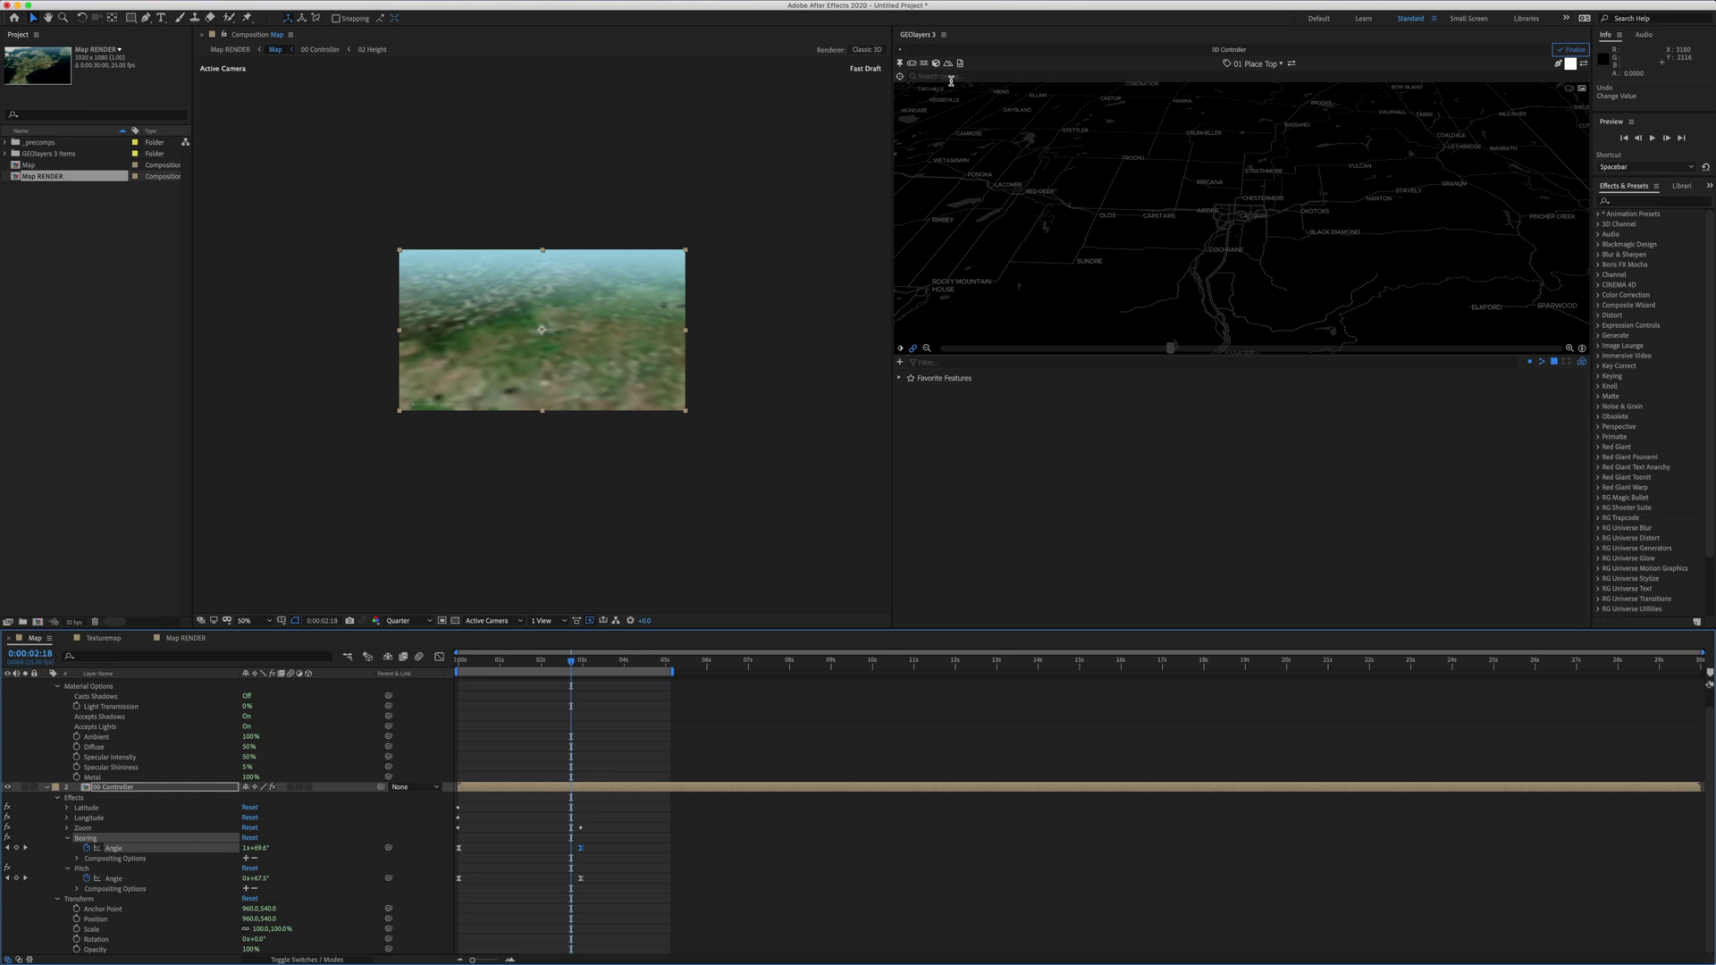
pyautogui.moveTo(567, 668); pyautogui.dragTo(581, 661)
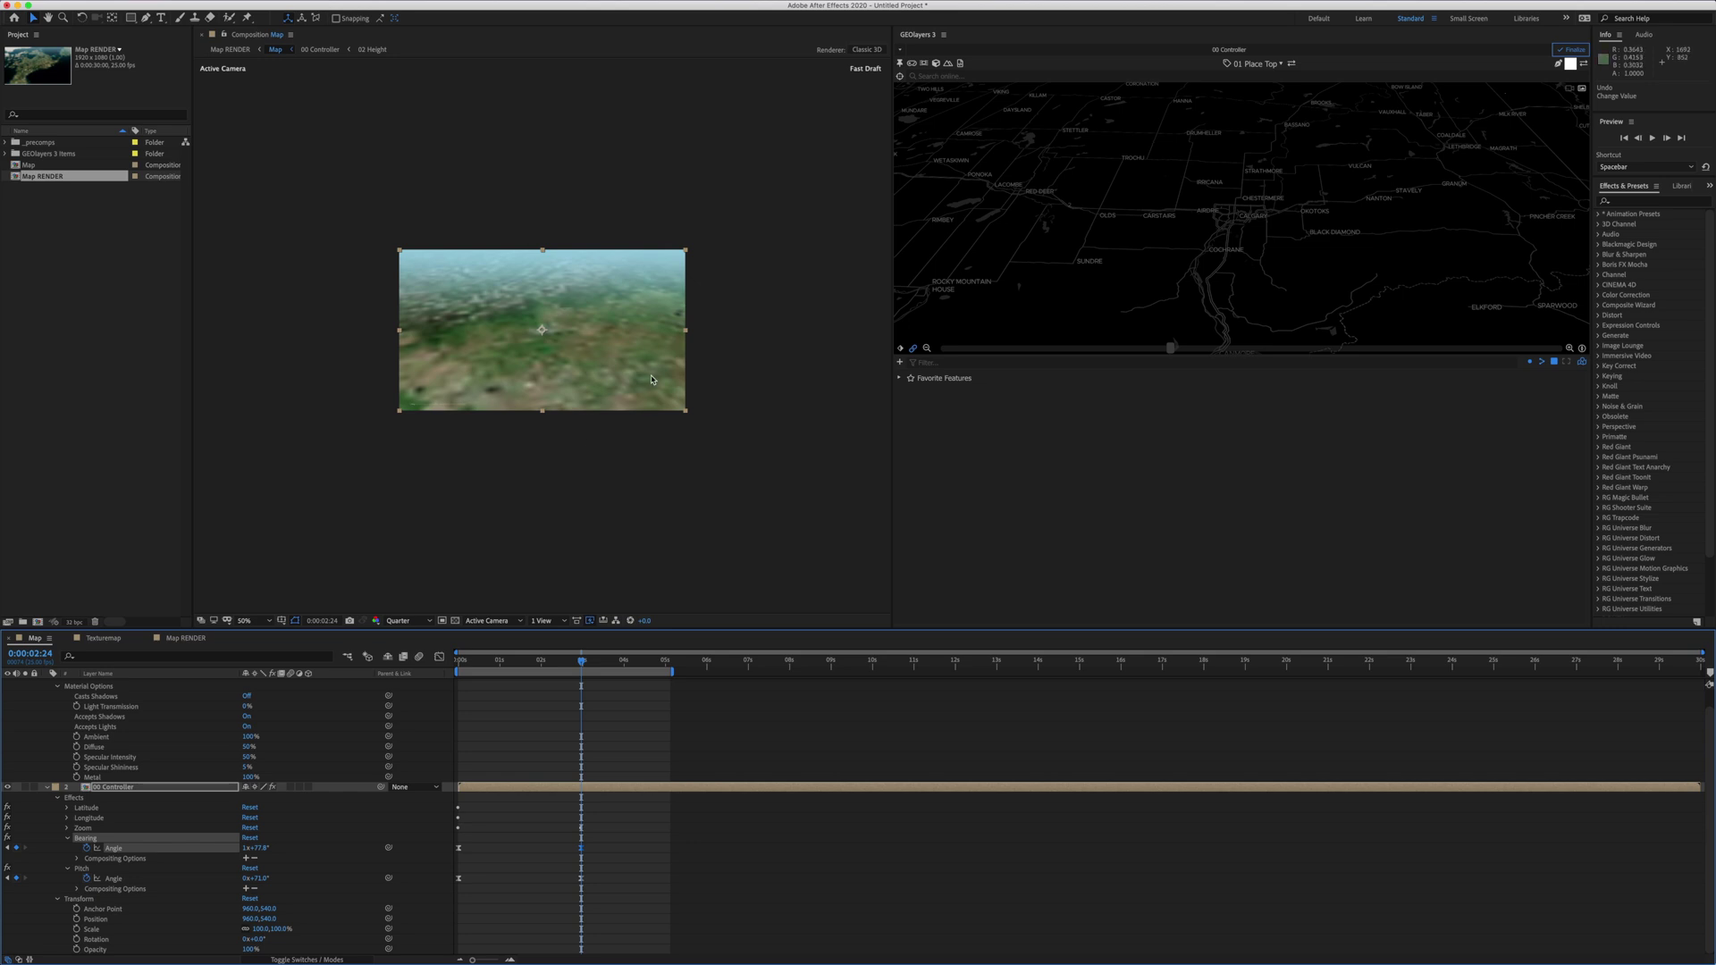
# - At 0:00:02:23, find Calgary, Alberta, Canada in the GEOlayers place search and add a label for it to the map
pyautogui.press('/')
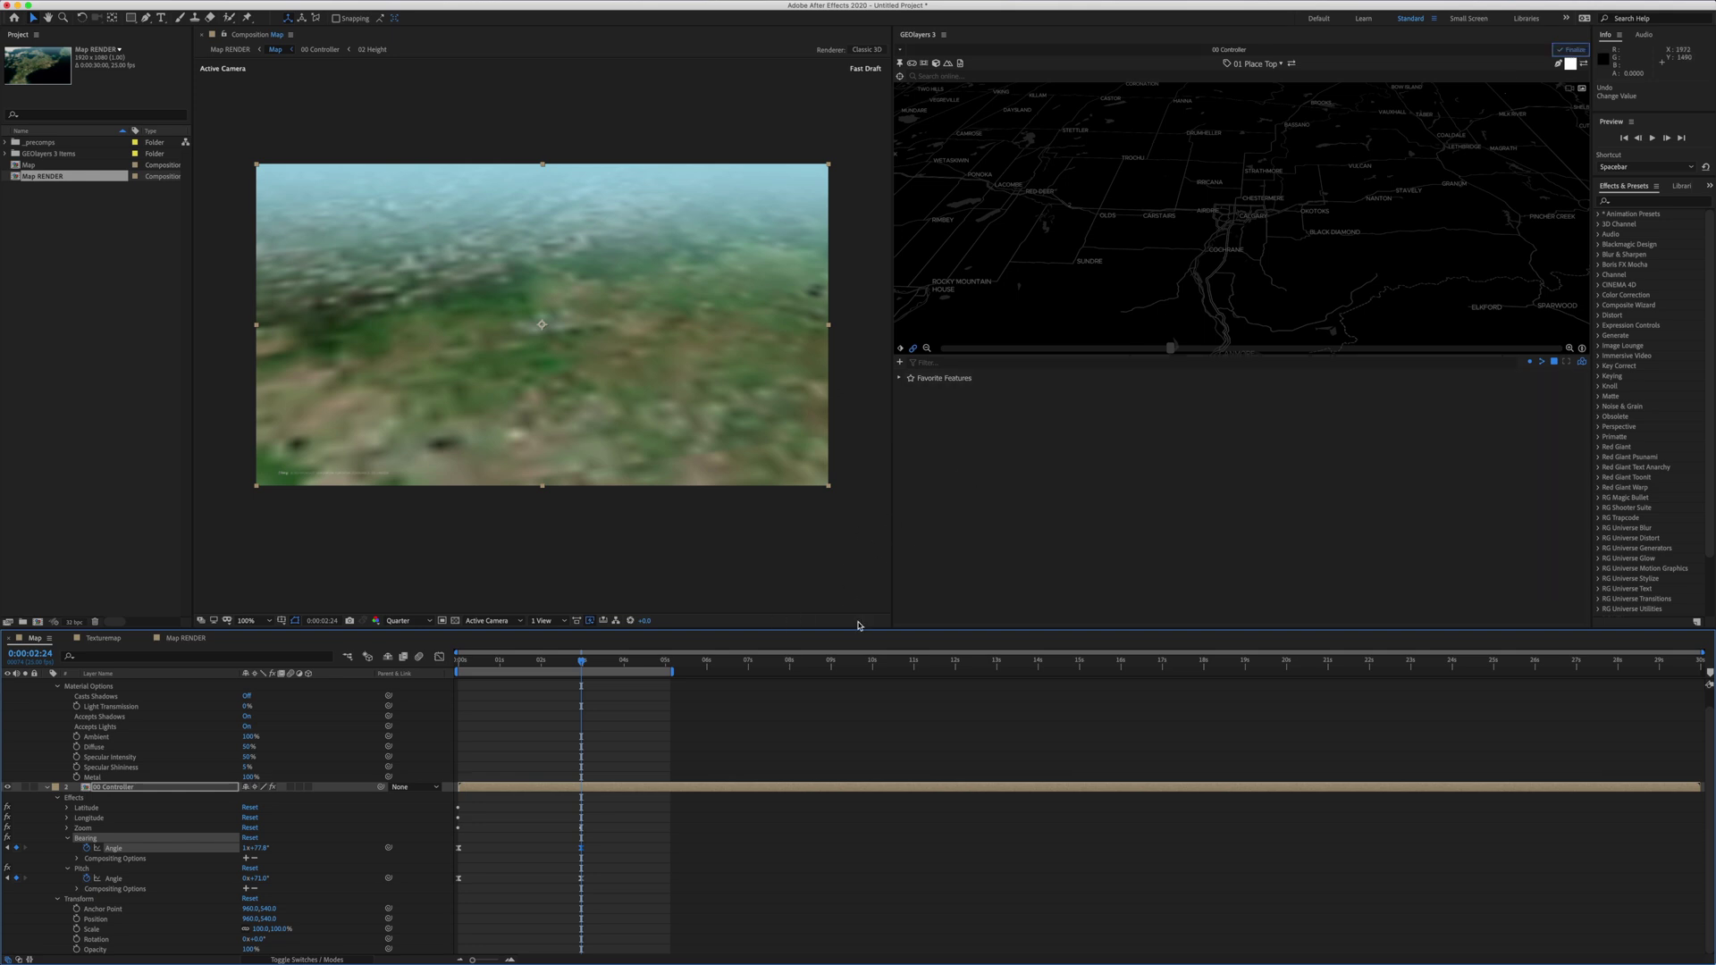
pyautogui.click(580, 666)
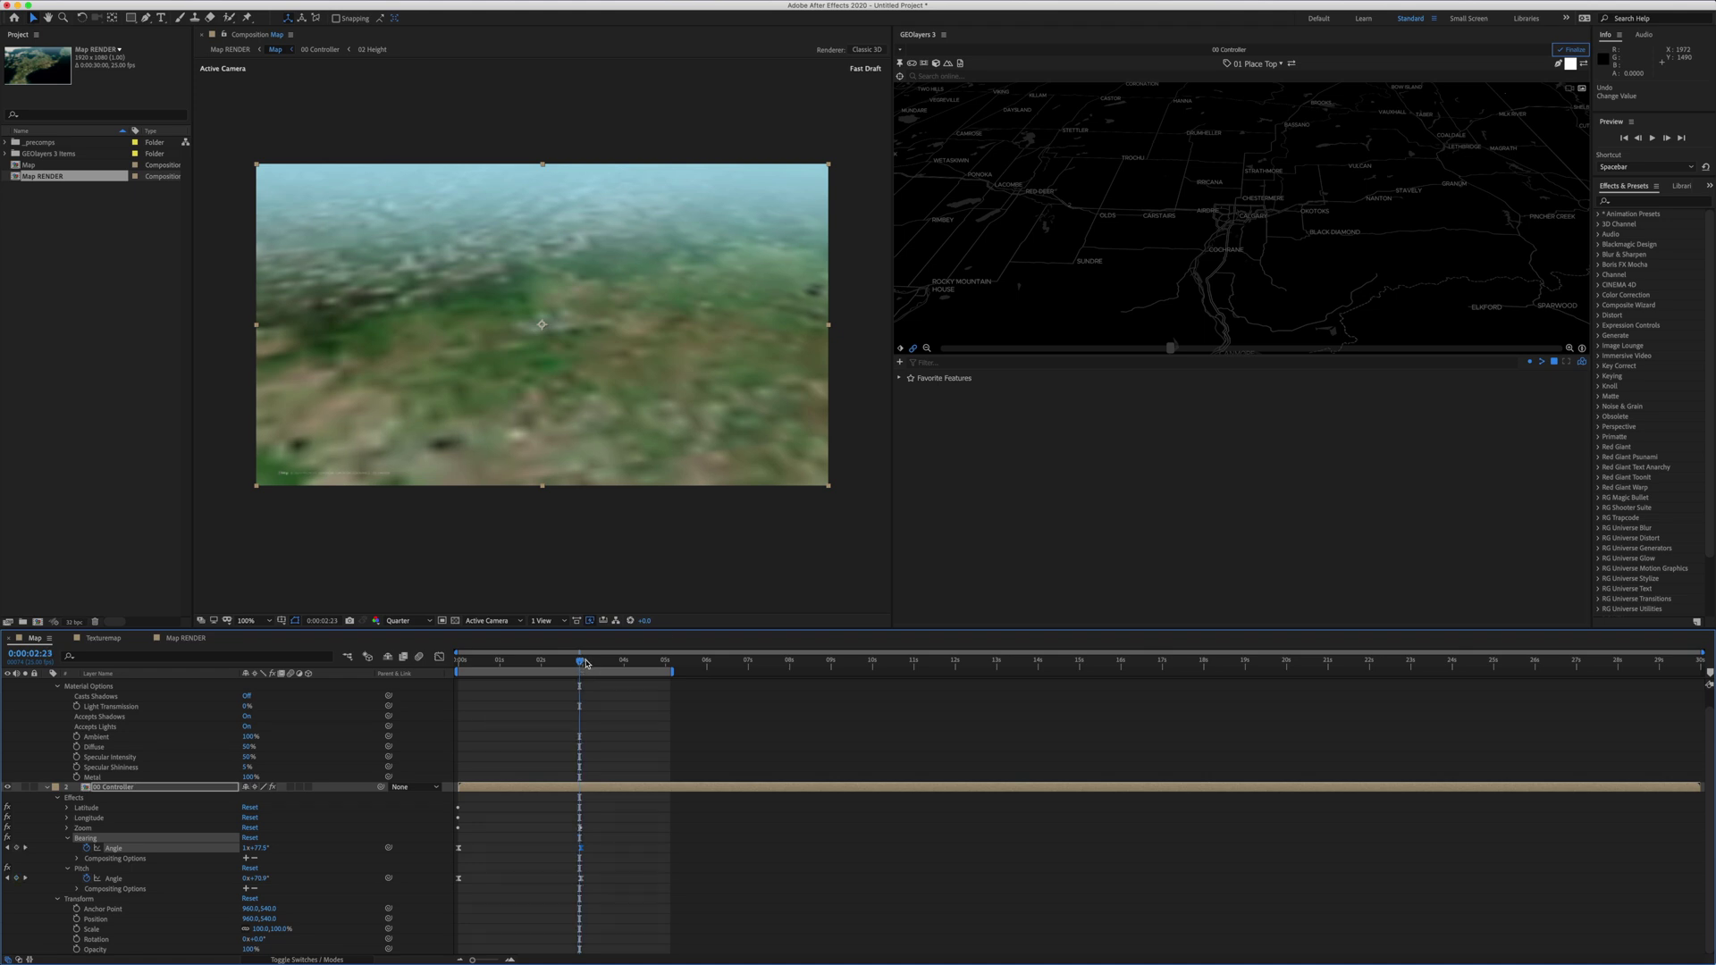
pyautogui.click(956, 76)
pyautogui.write('Calgary')
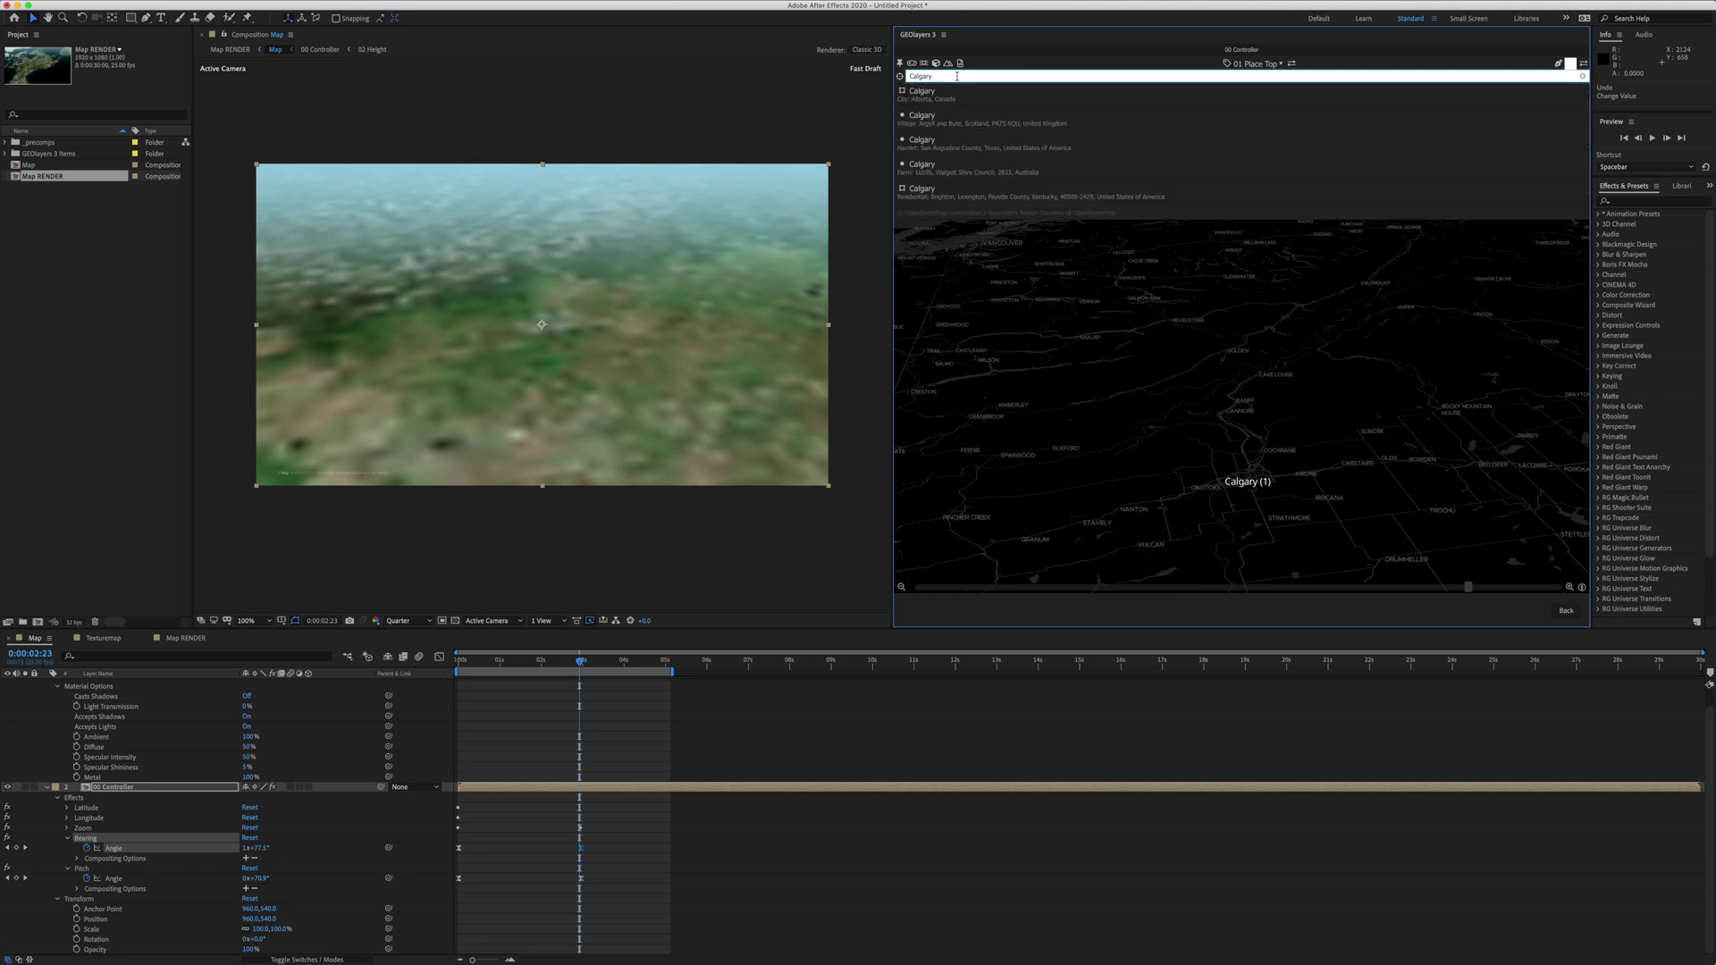
pyautogui.moveTo(928, 125)
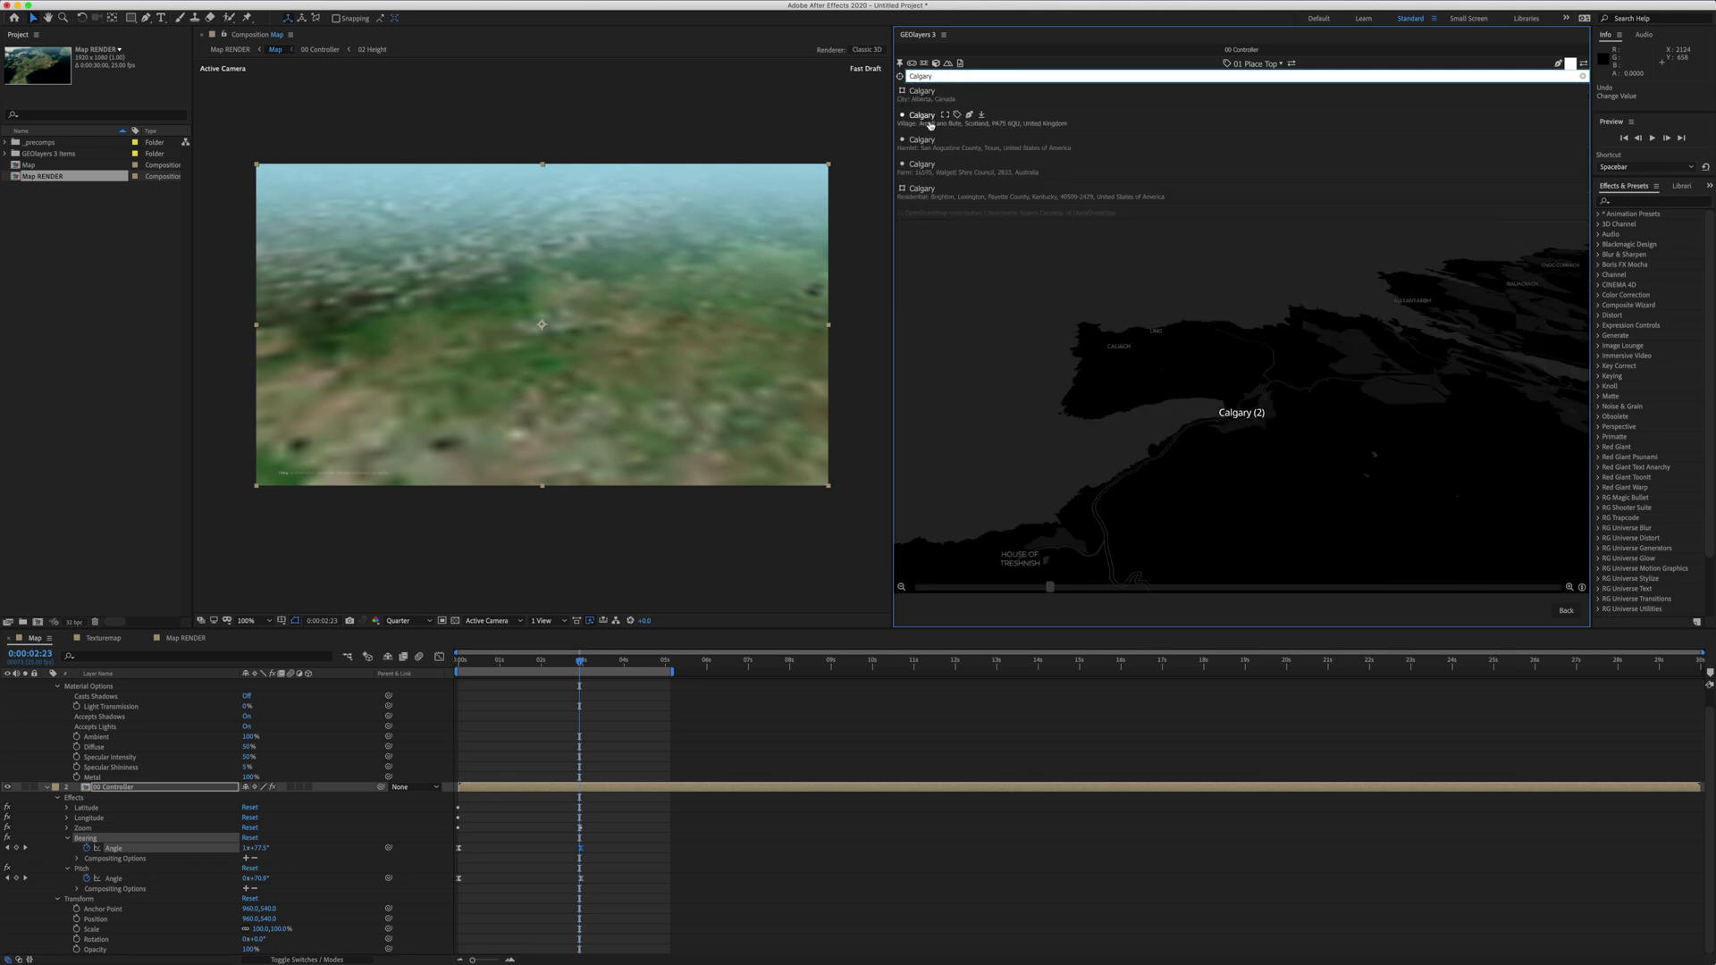
pyautogui.moveTo(938, 96)
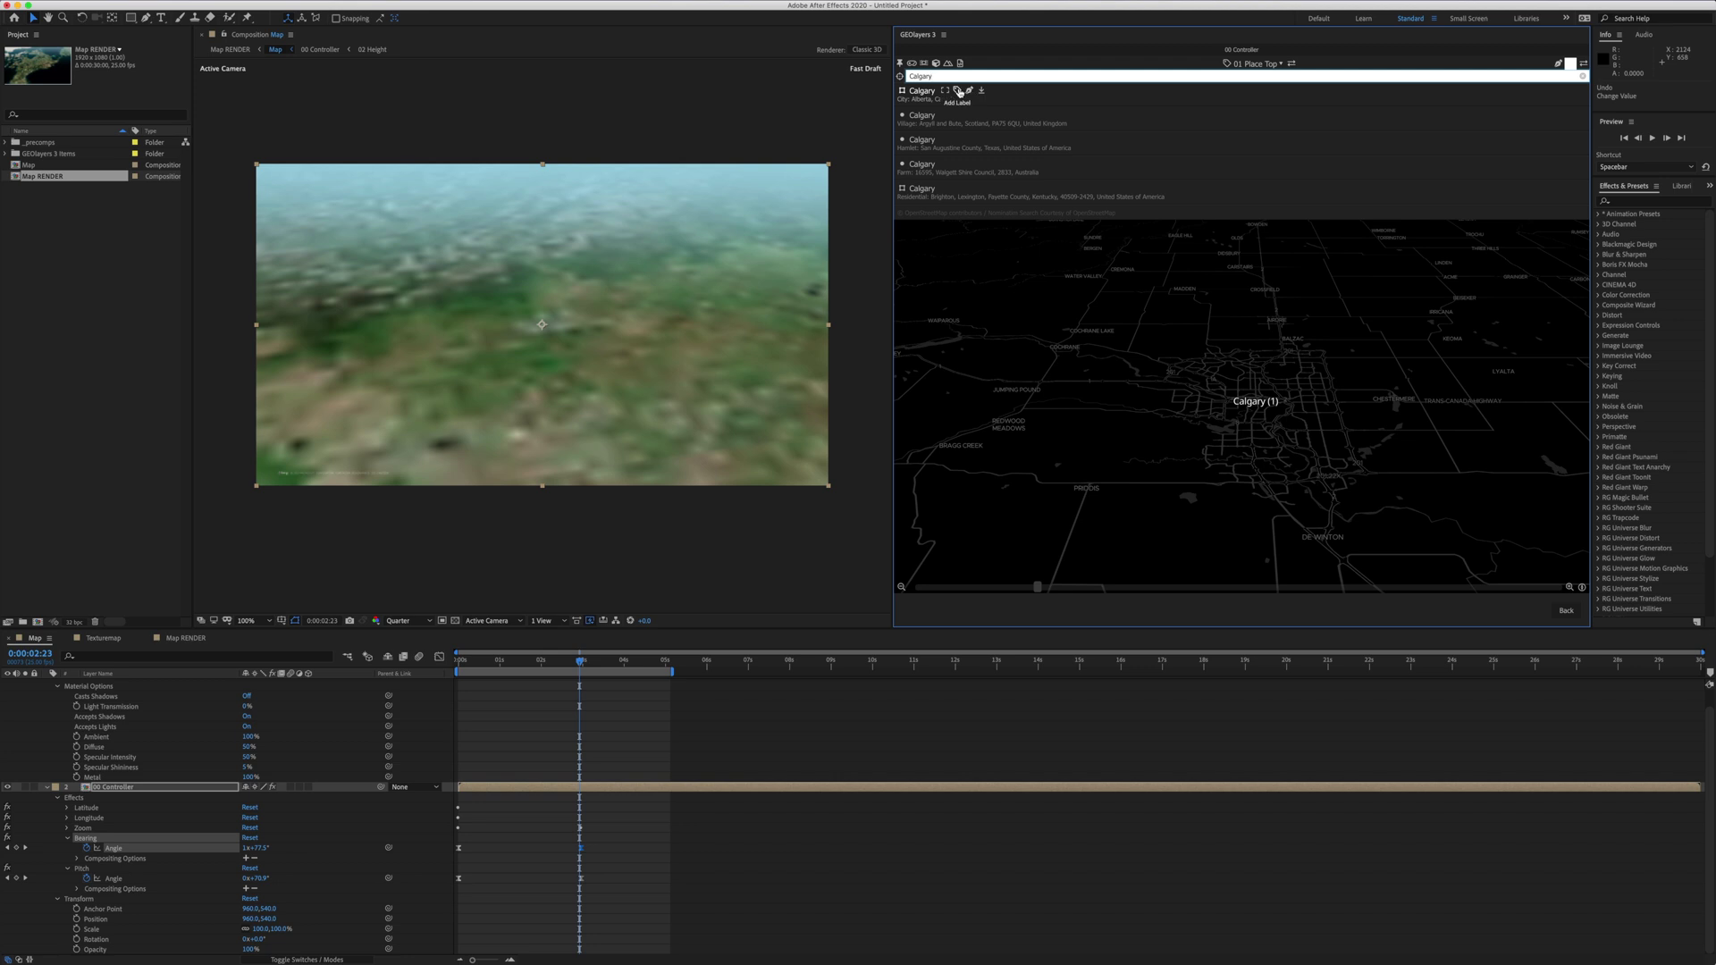
pyautogui.click(959, 92)
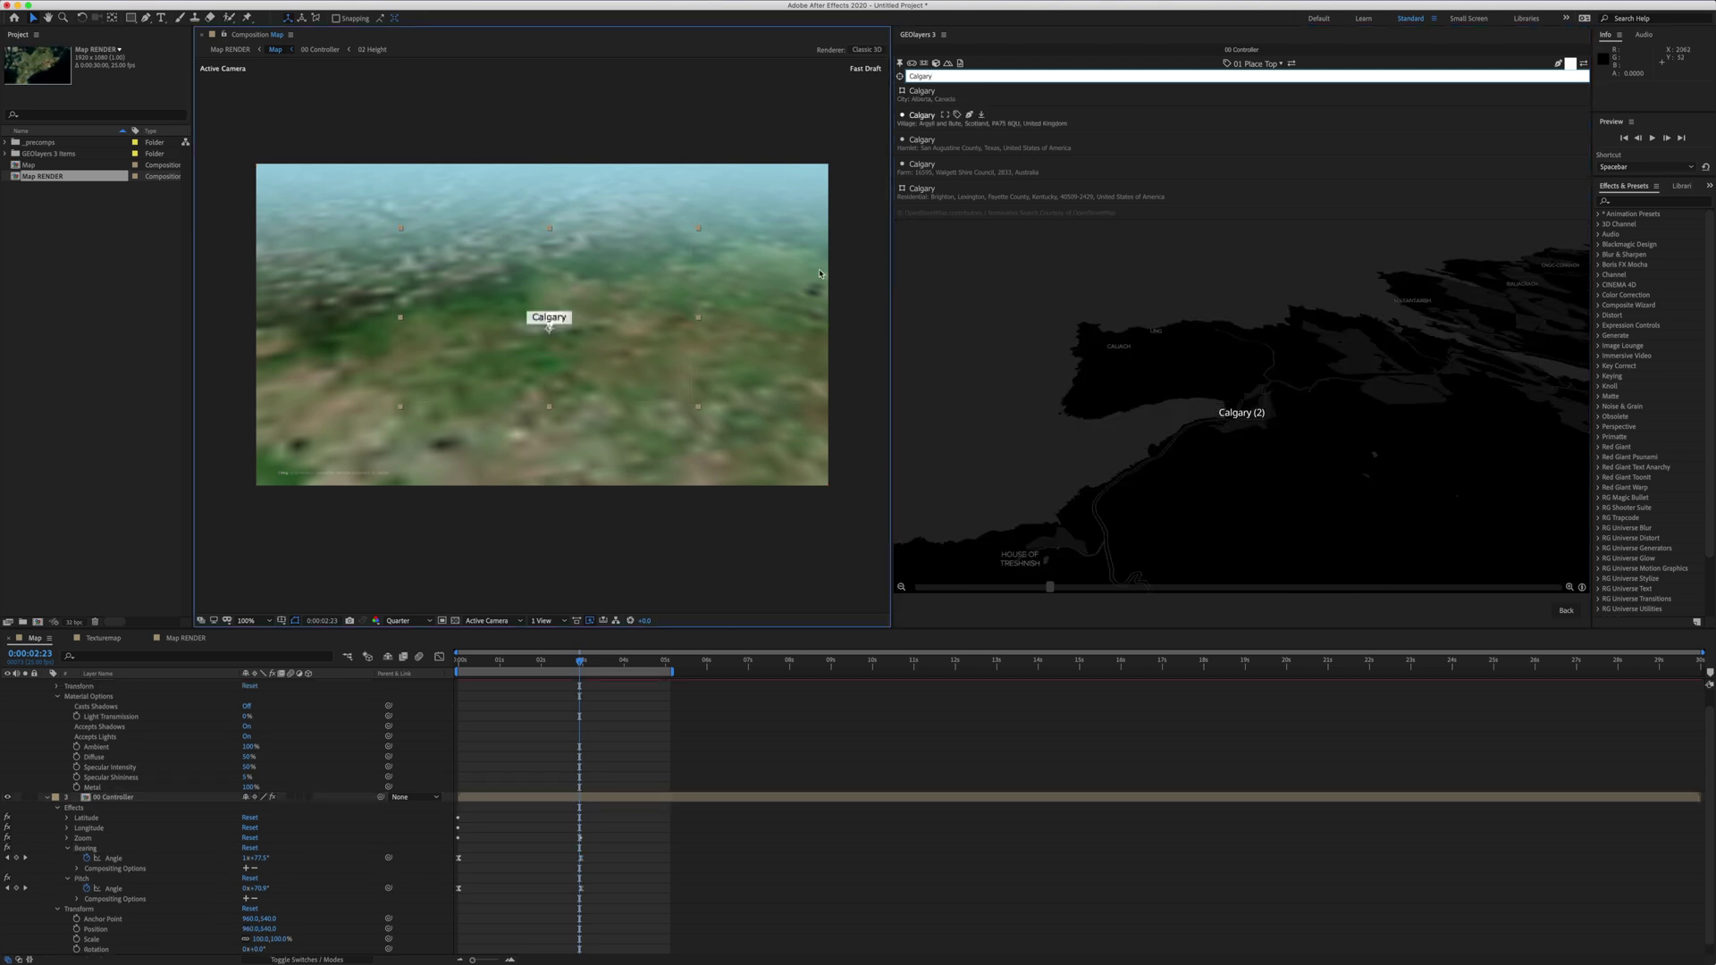
# - Shift the Calgary label layer so it starts at about 0:00:02:23, and scrub across that moment to check the label's appearance
pyautogui.scroll(1, 553, 711)
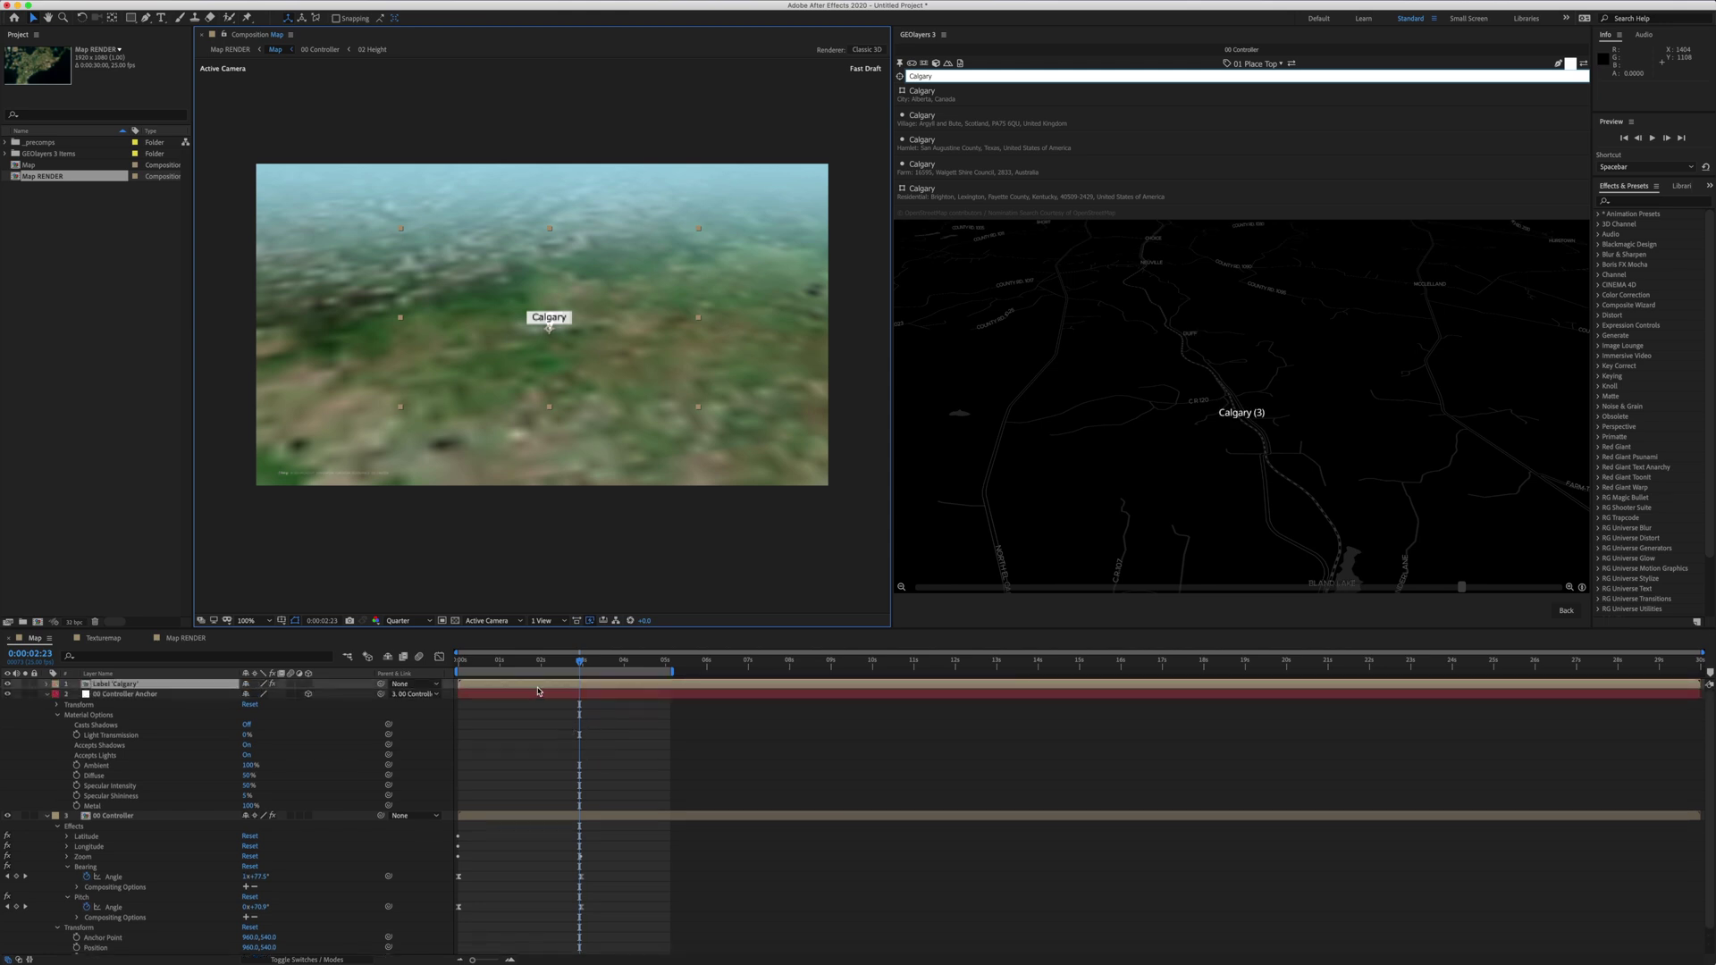
pyautogui.moveTo(497, 686); pyautogui.dragTo(619, 689)
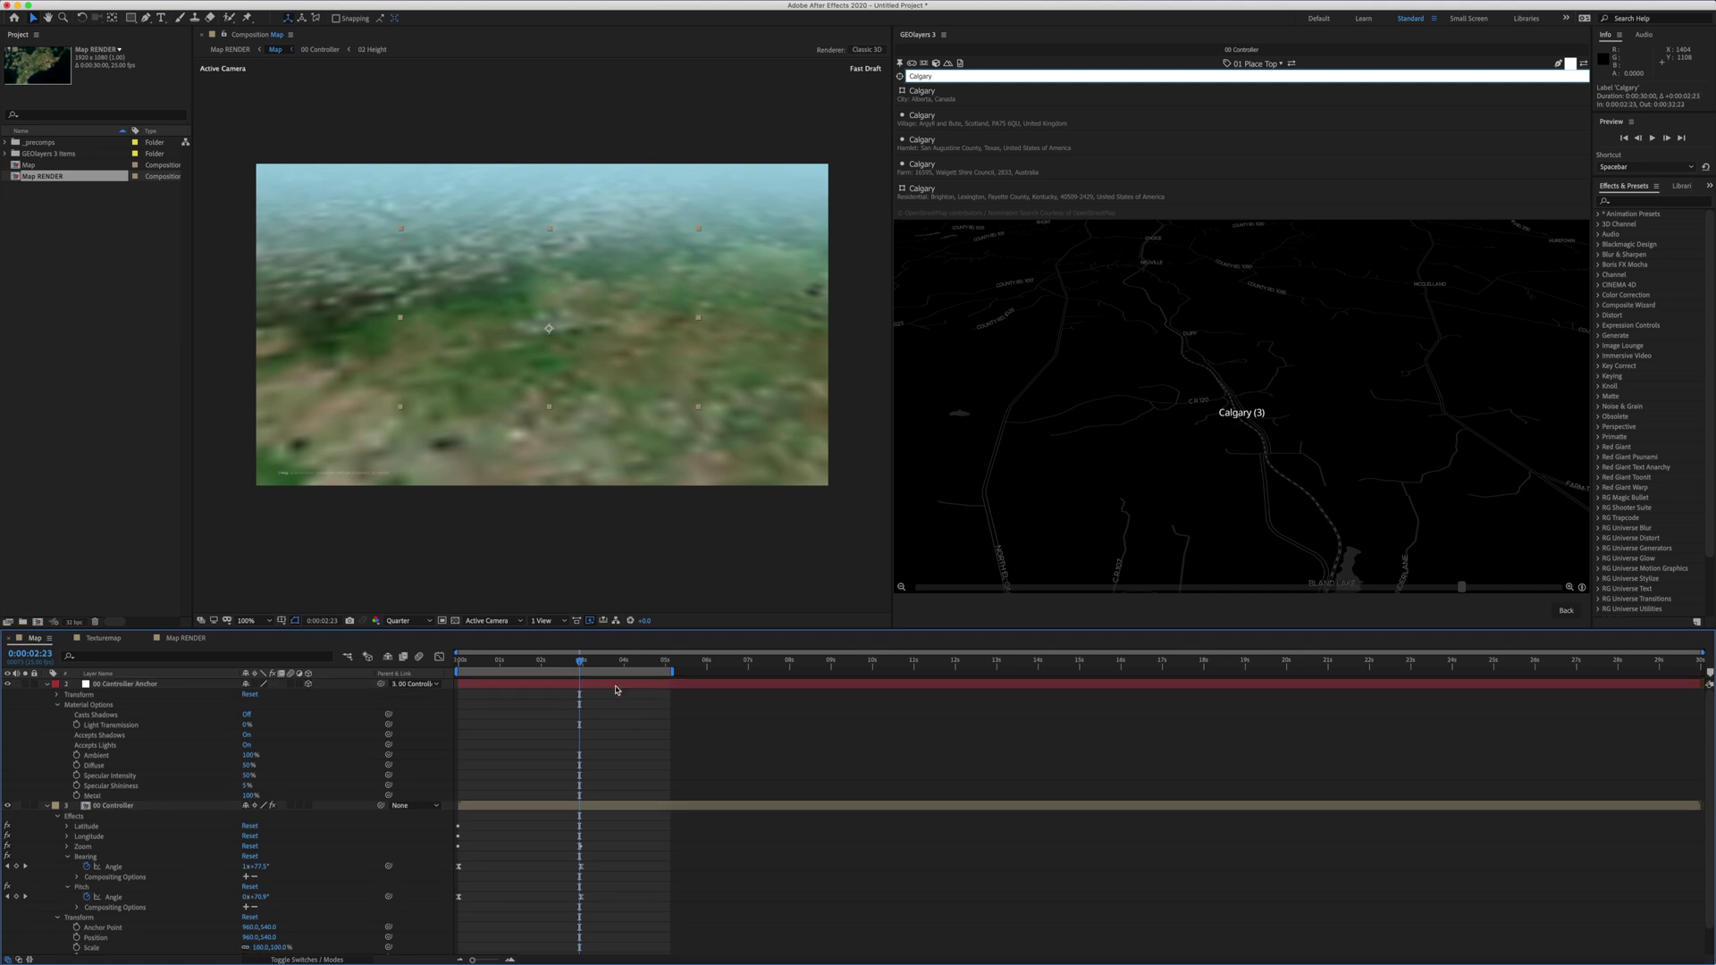
pyautogui.click(575, 662)
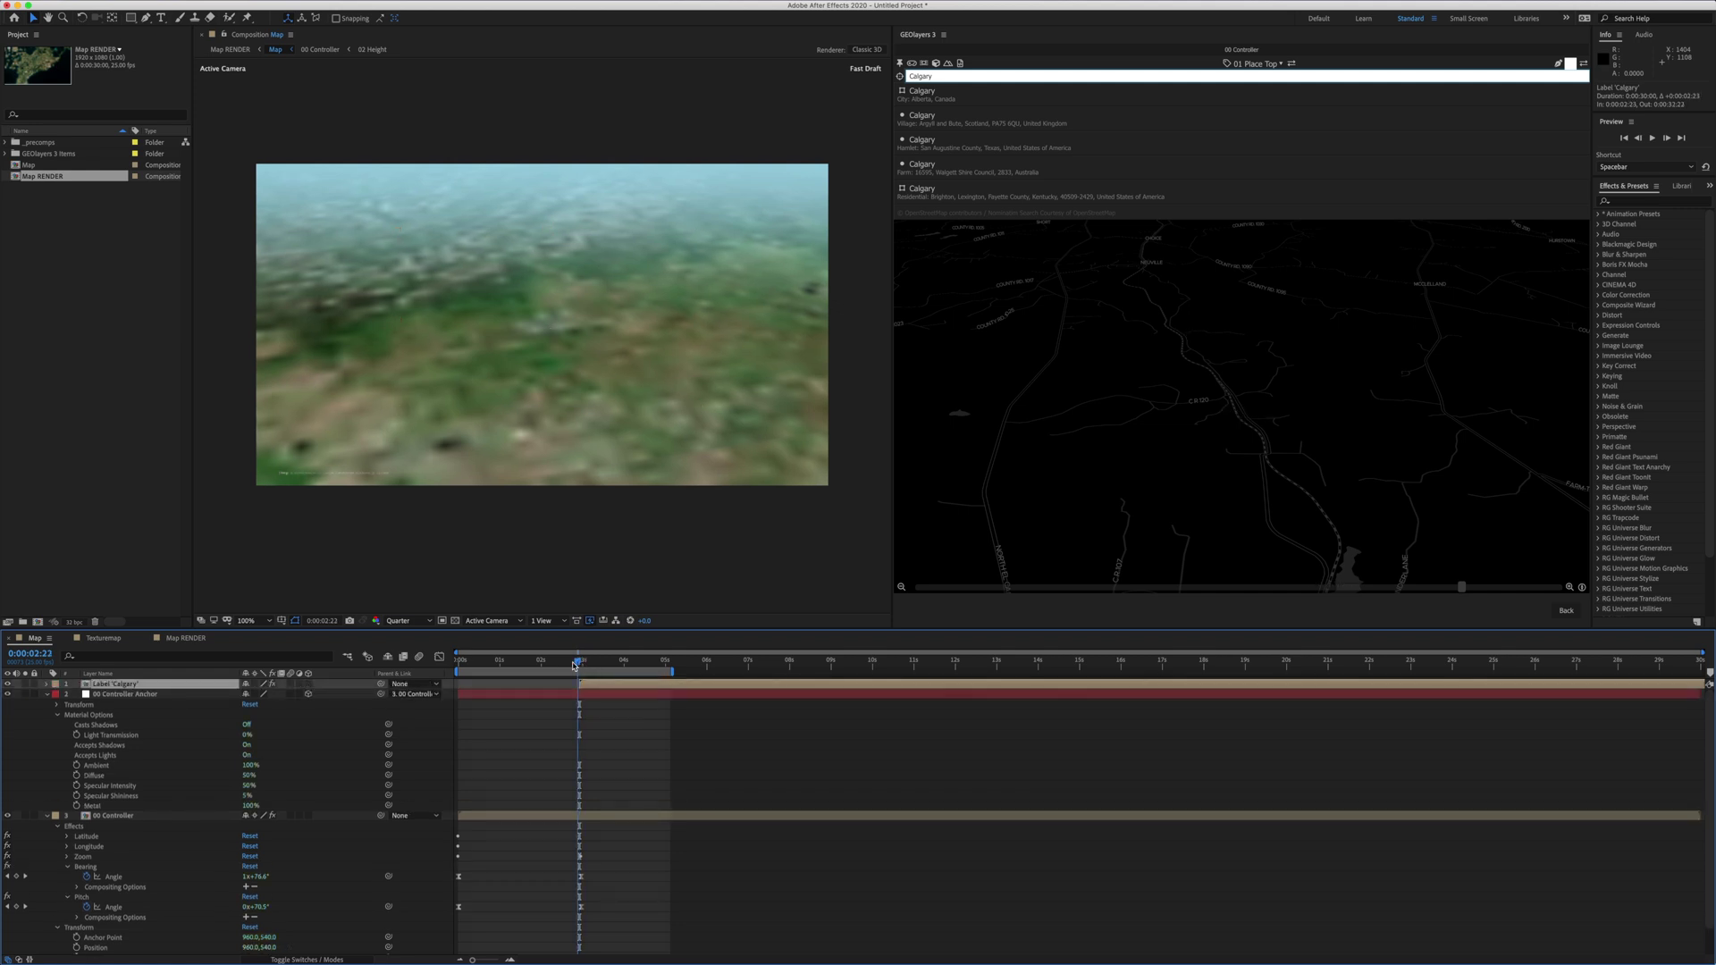
pyautogui.moveTo(574, 662); pyautogui.dragTo(613, 679)
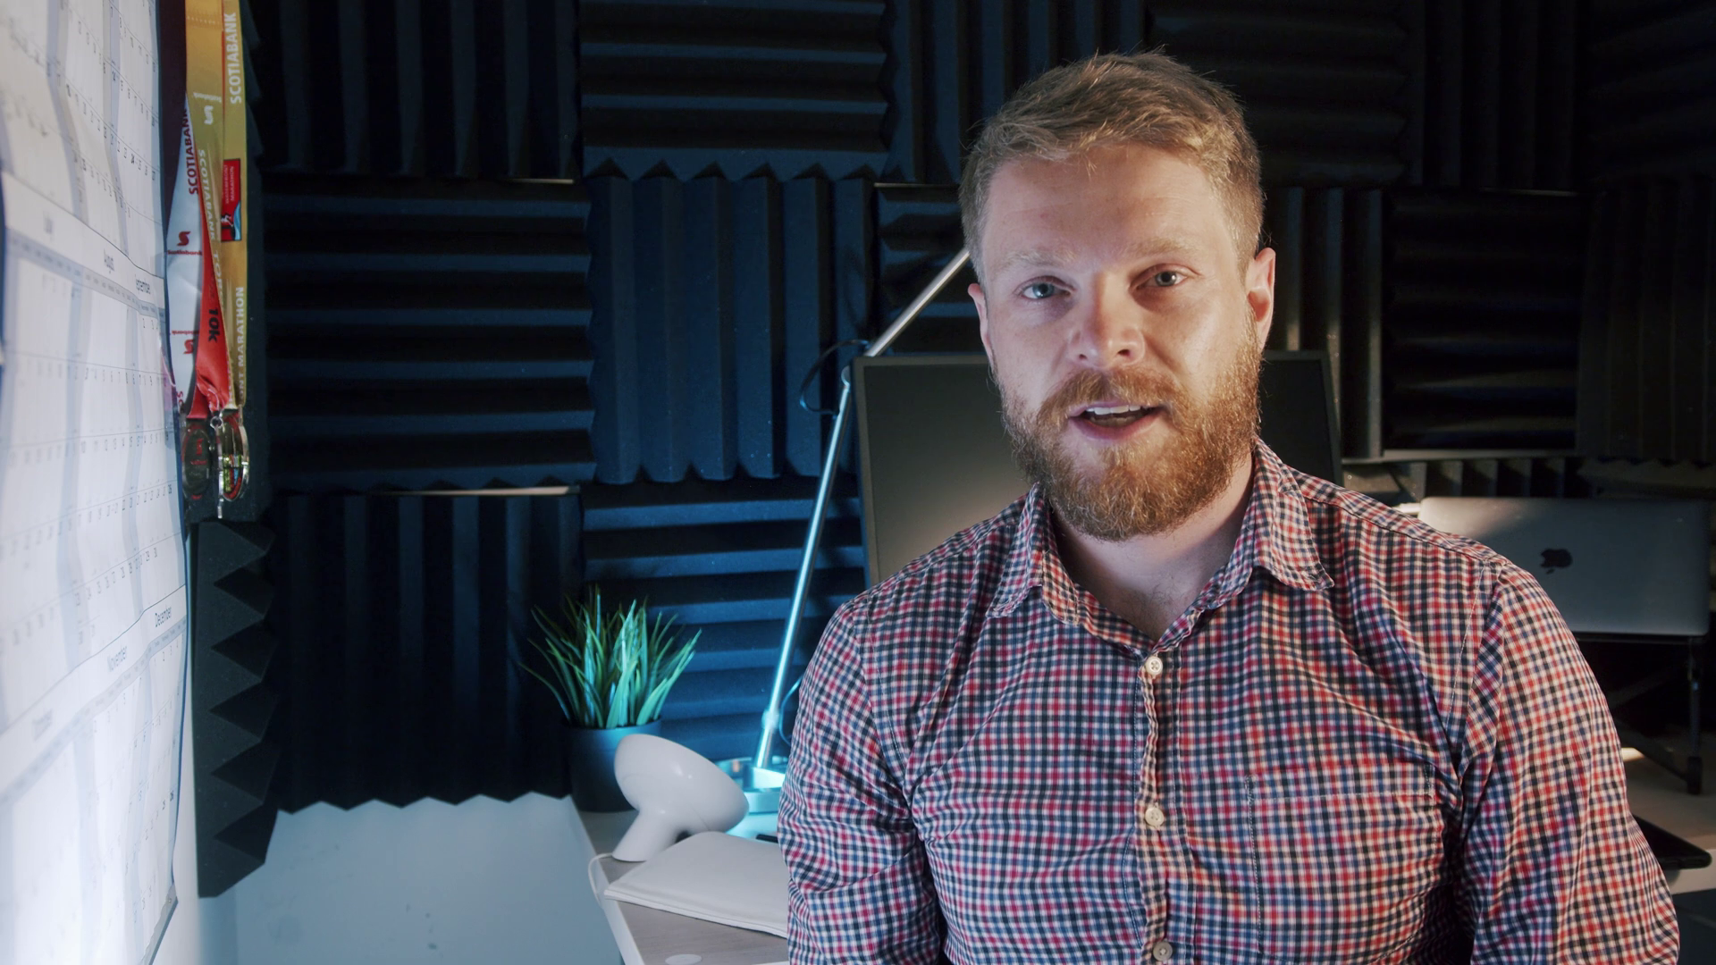